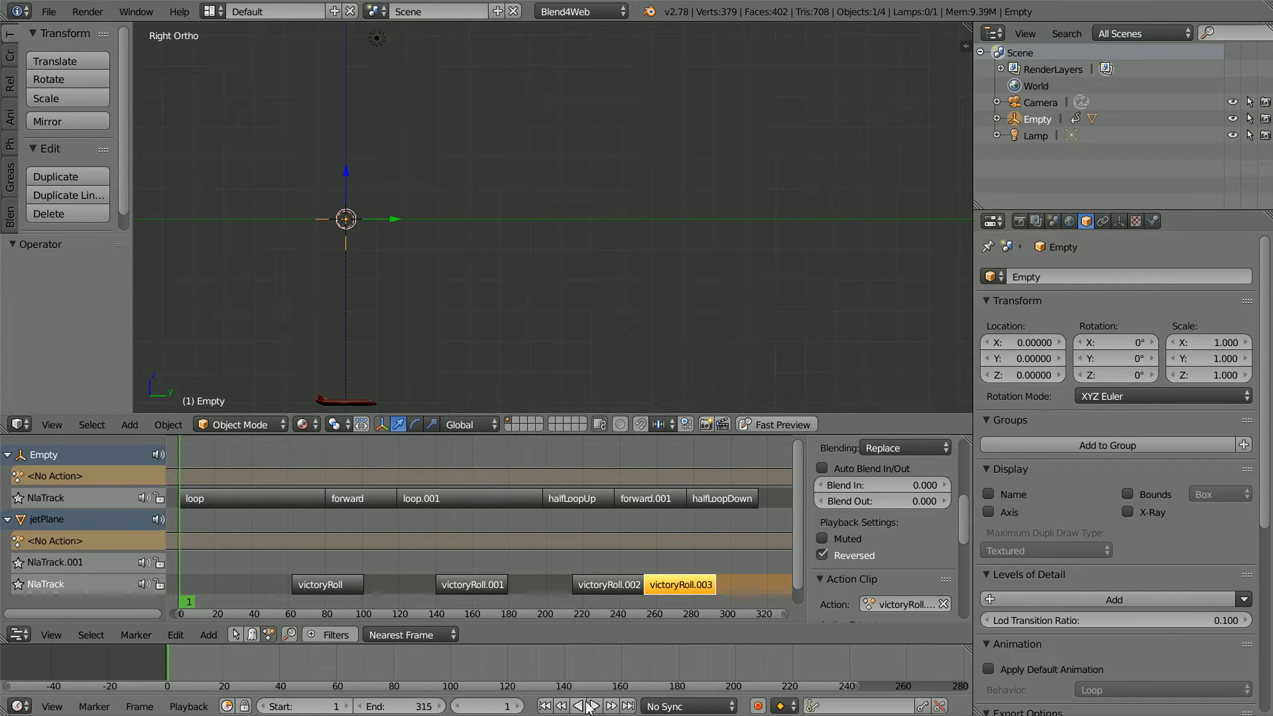
Step: Play the finished jet plane animation to preview its loops and victory rolls
{"action": "left_click", "coordinate": [594, 706]}
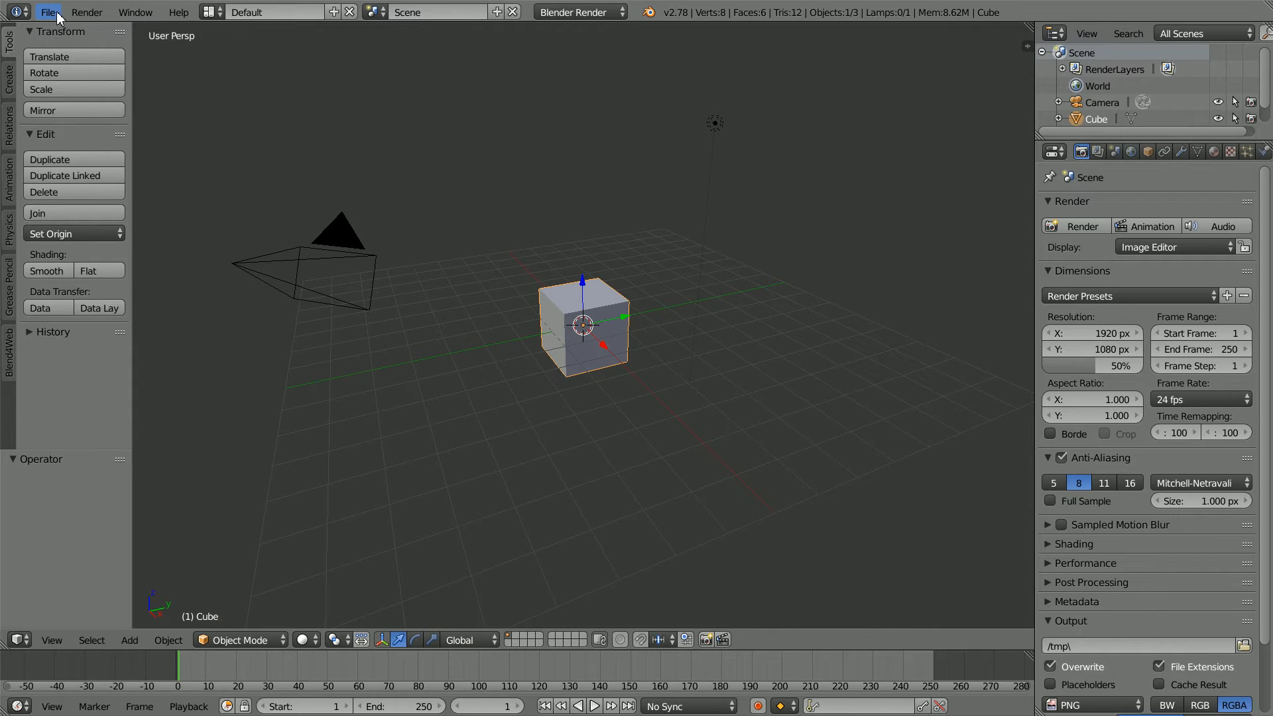
Step: Open the recent file jetTut18a.blend
{"action": "left_click", "coordinate": [53, 14]}
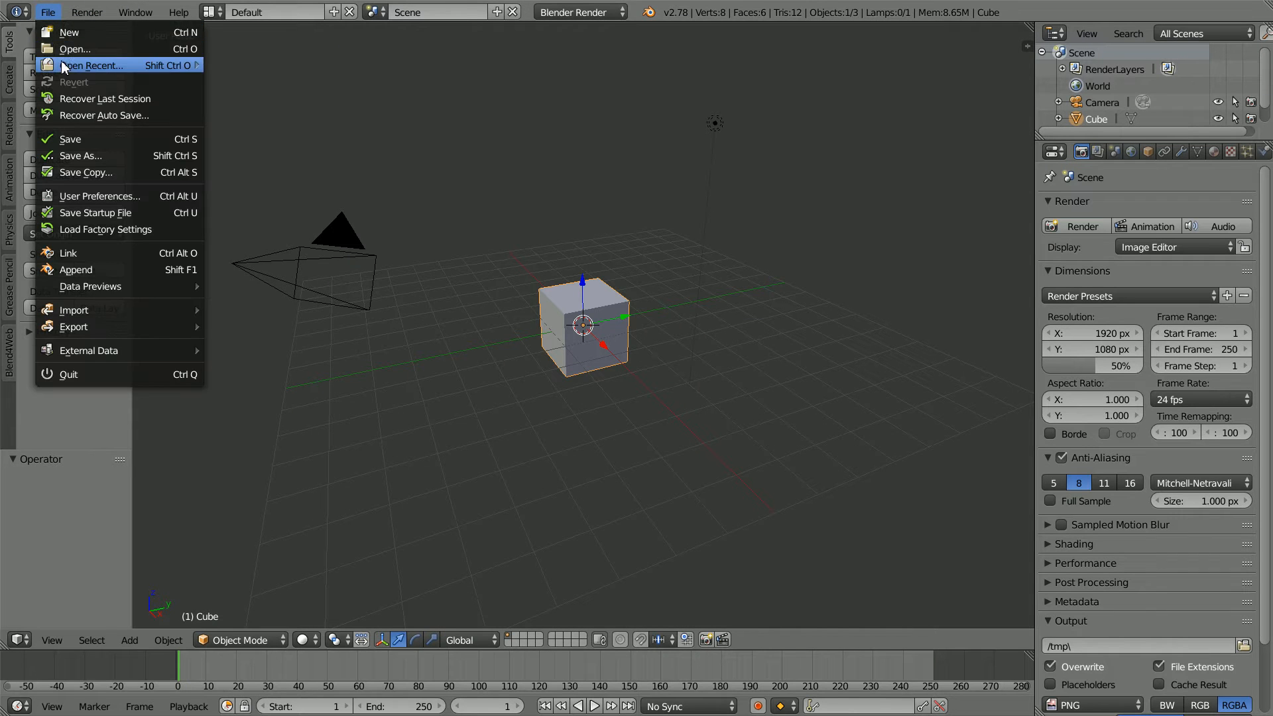
{"action": "mouse_move", "coordinate": [93, 66]}
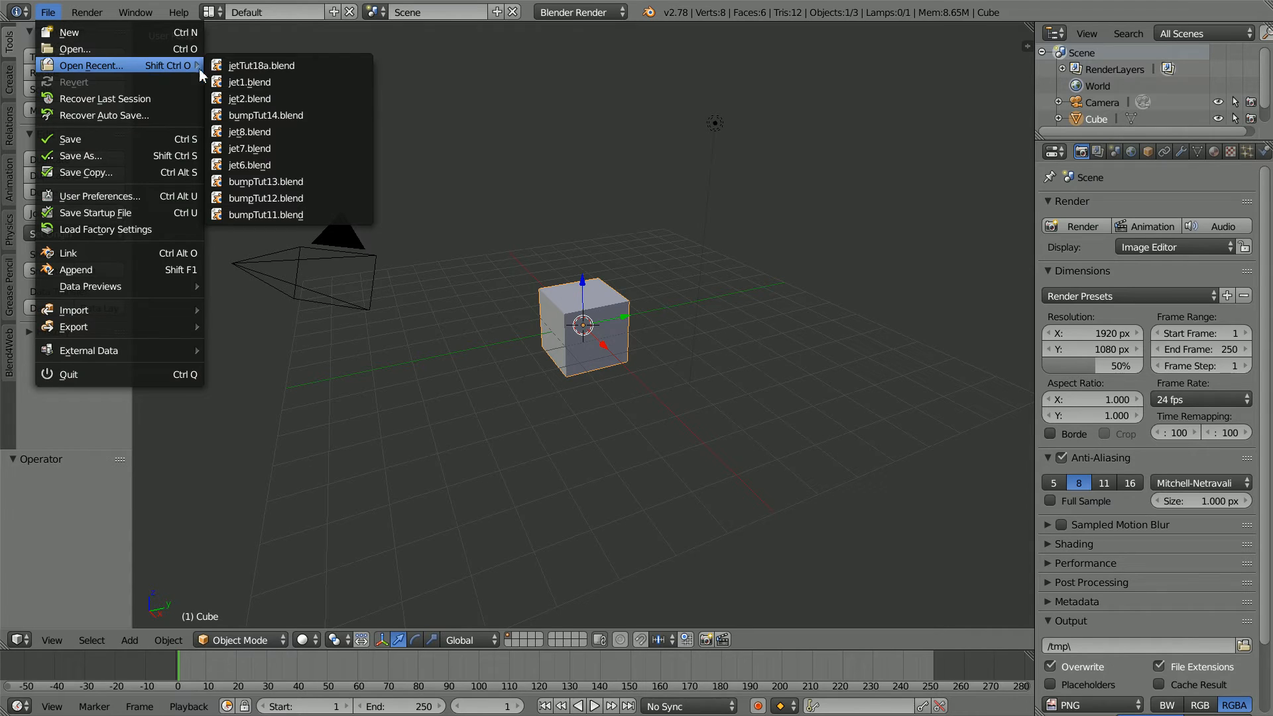
{"action": "left_click", "coordinate": [306, 66]}
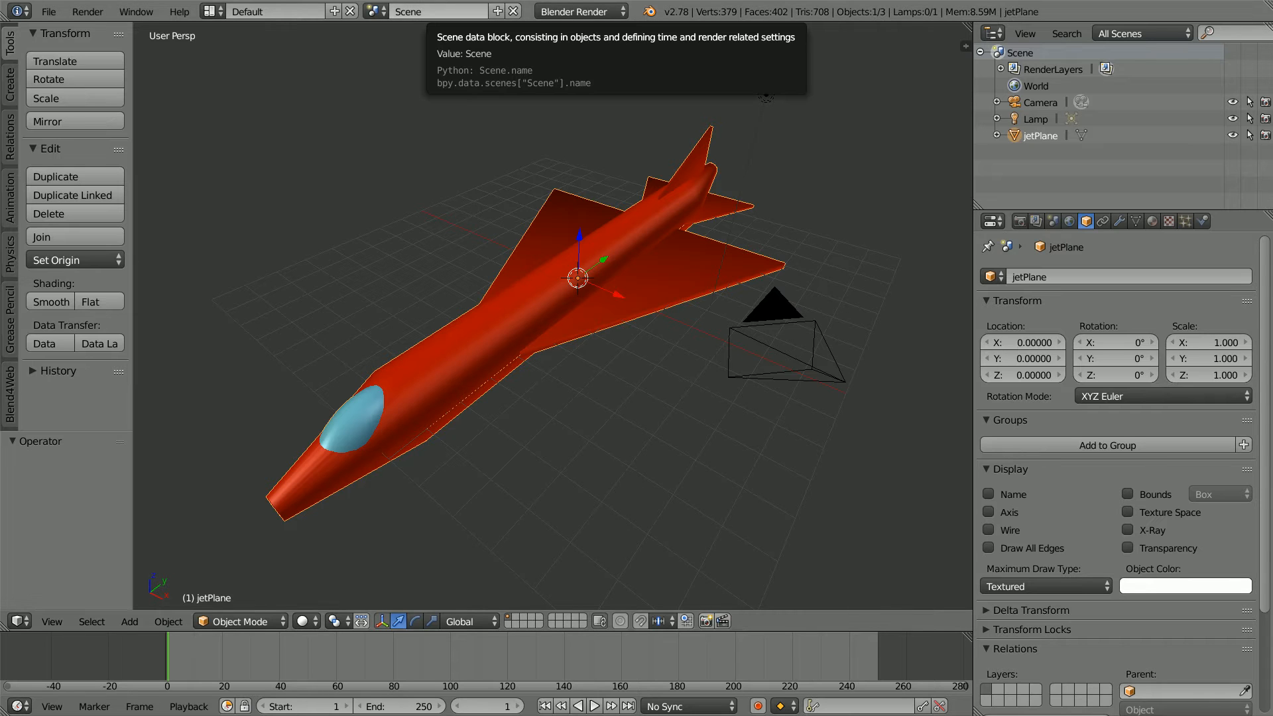
Step: Set the jet plane's Z rotation to 180° and scale it uniformly by 0.1
{"action": "left_click", "coordinate": [1105, 374]}
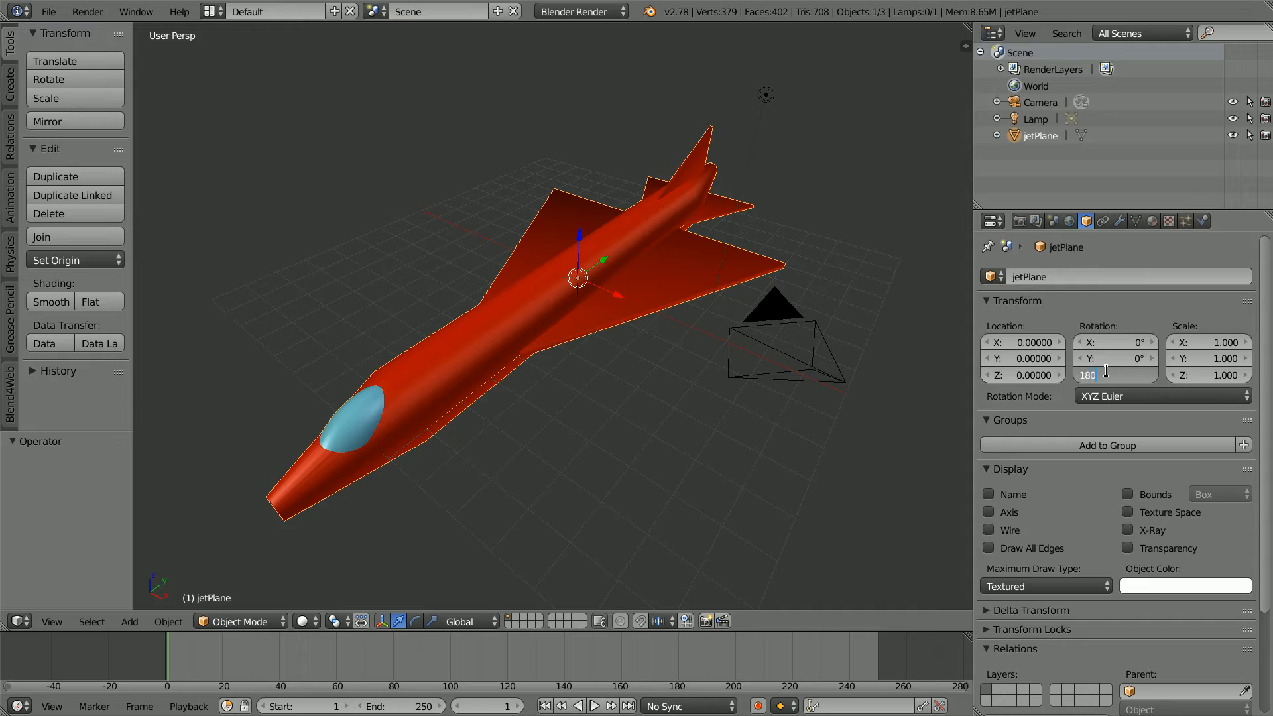
{"action": "key", "text": "Return"}
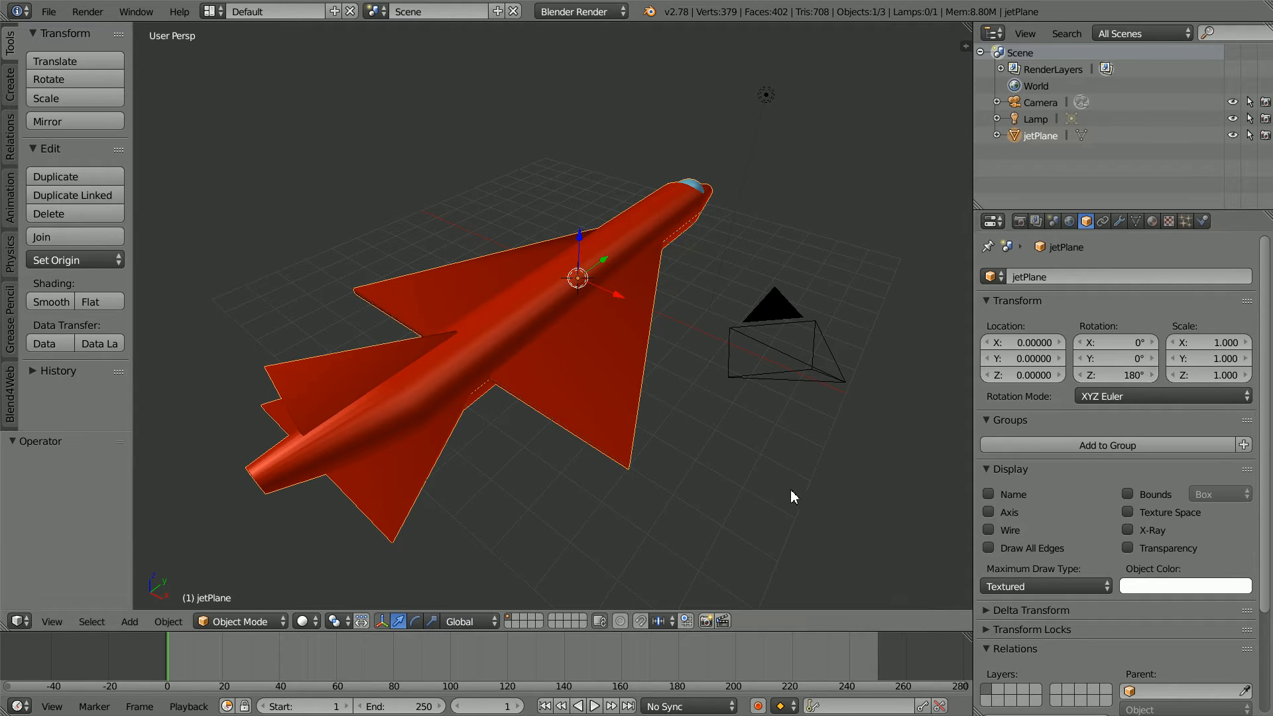
{"action": "type", "text": "s.1"}
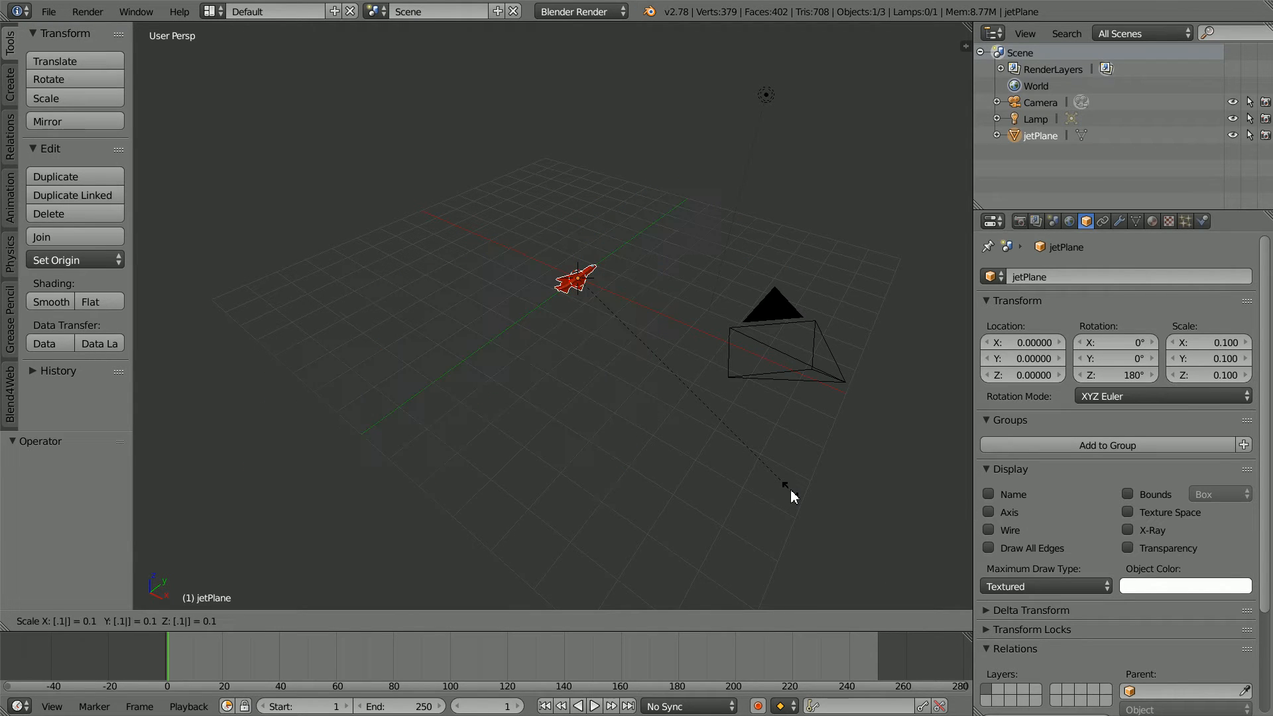
{"action": "key", "text": "Return"}
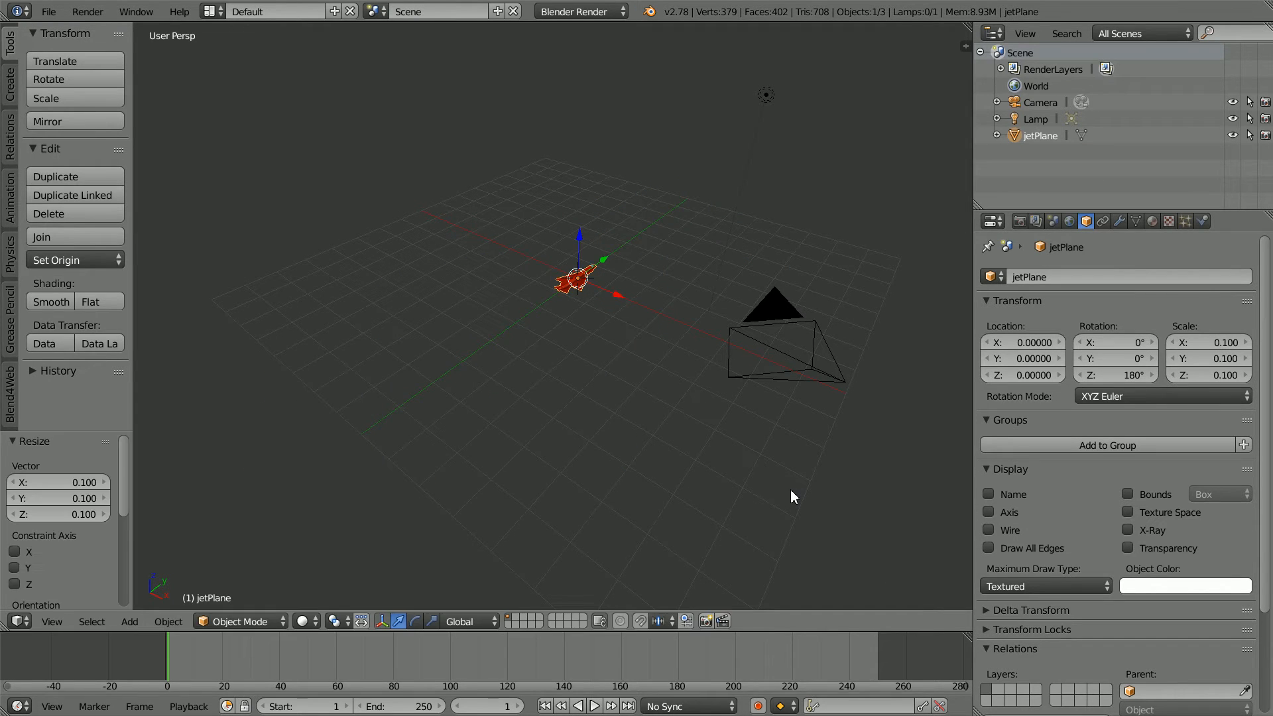
Step: Apply the jet plane's rotation and scale
{"action": "left_click", "coordinate": [169, 622]}
{"action": "mouse_move", "coordinate": [199, 497]}
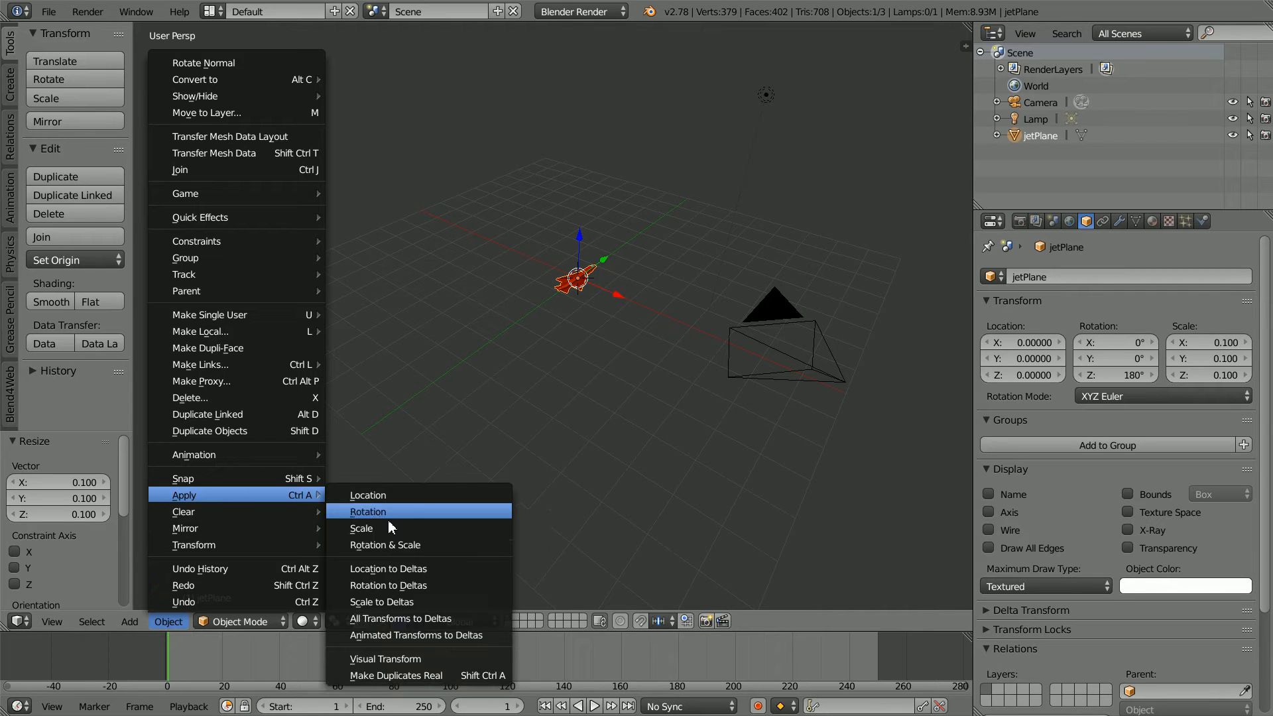
{"action": "left_click", "coordinate": [440, 543]}
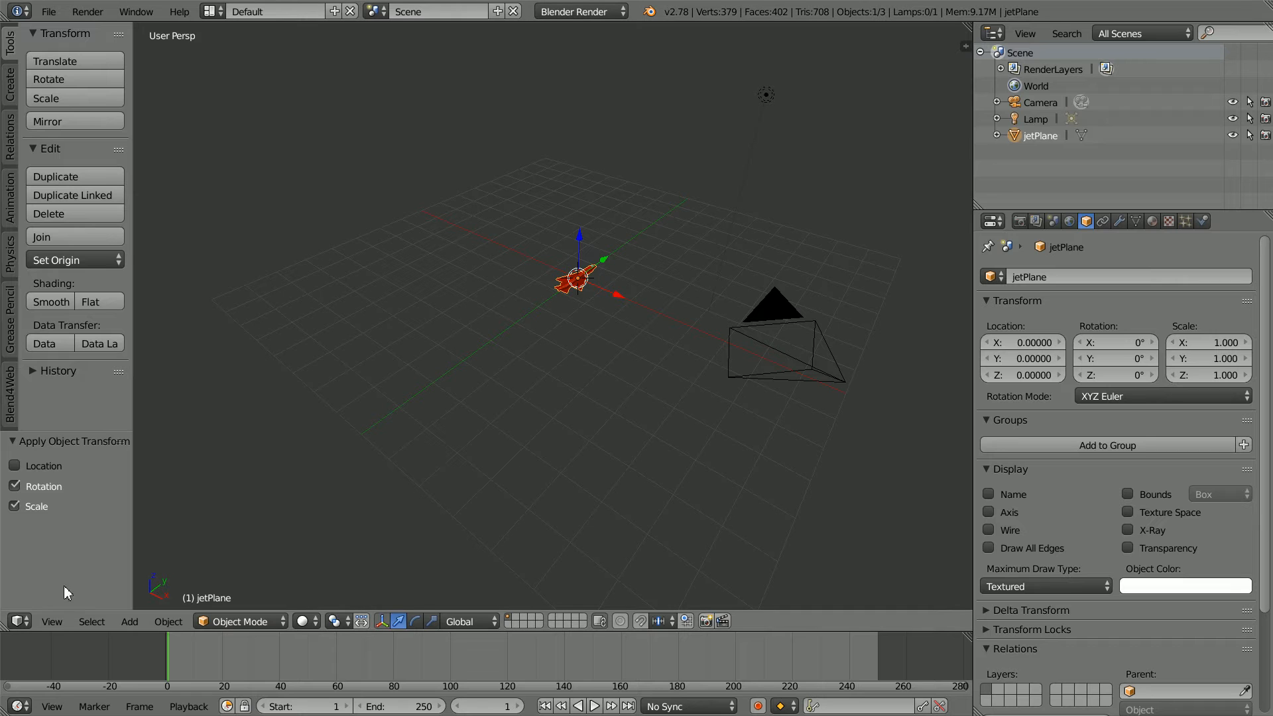
Step: Switch the 3D viewport to an orthographic right view with open space above and ahead of the jet plane
{"action": "left_click", "coordinate": [51, 621]}
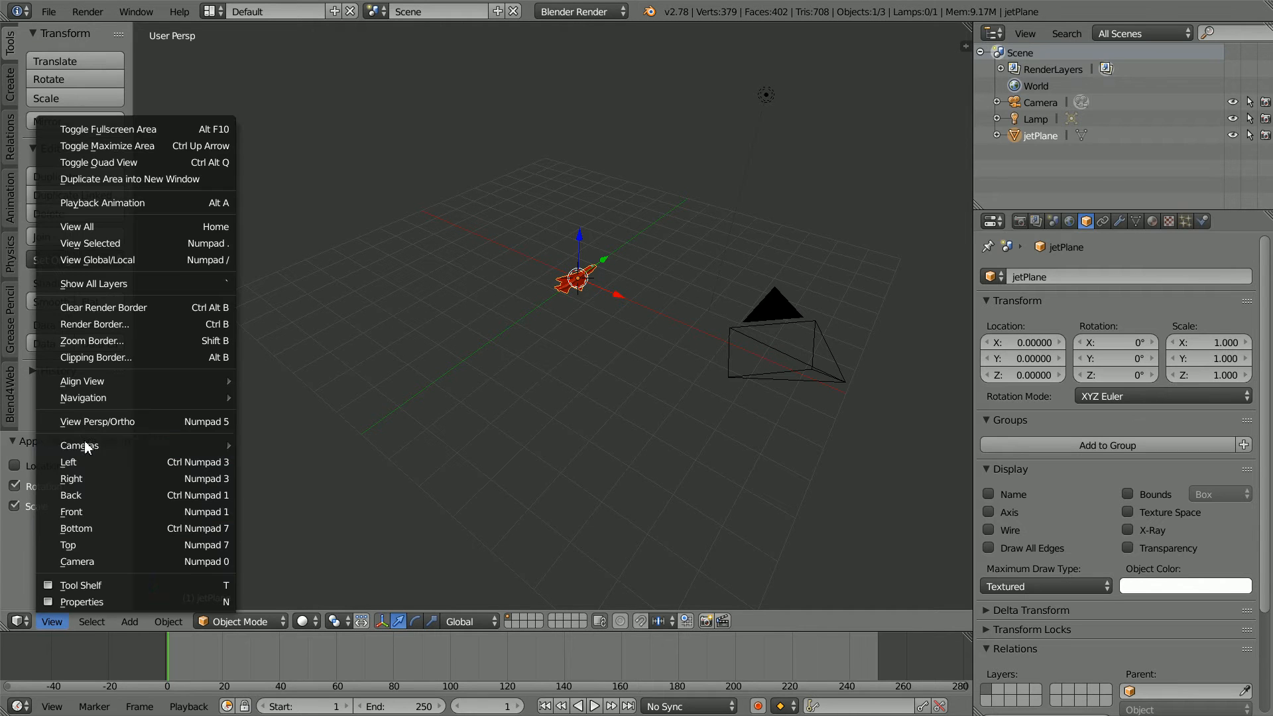
{"action": "left_click", "coordinate": [138, 421]}
{"action": "left_click", "coordinate": [50, 621]}
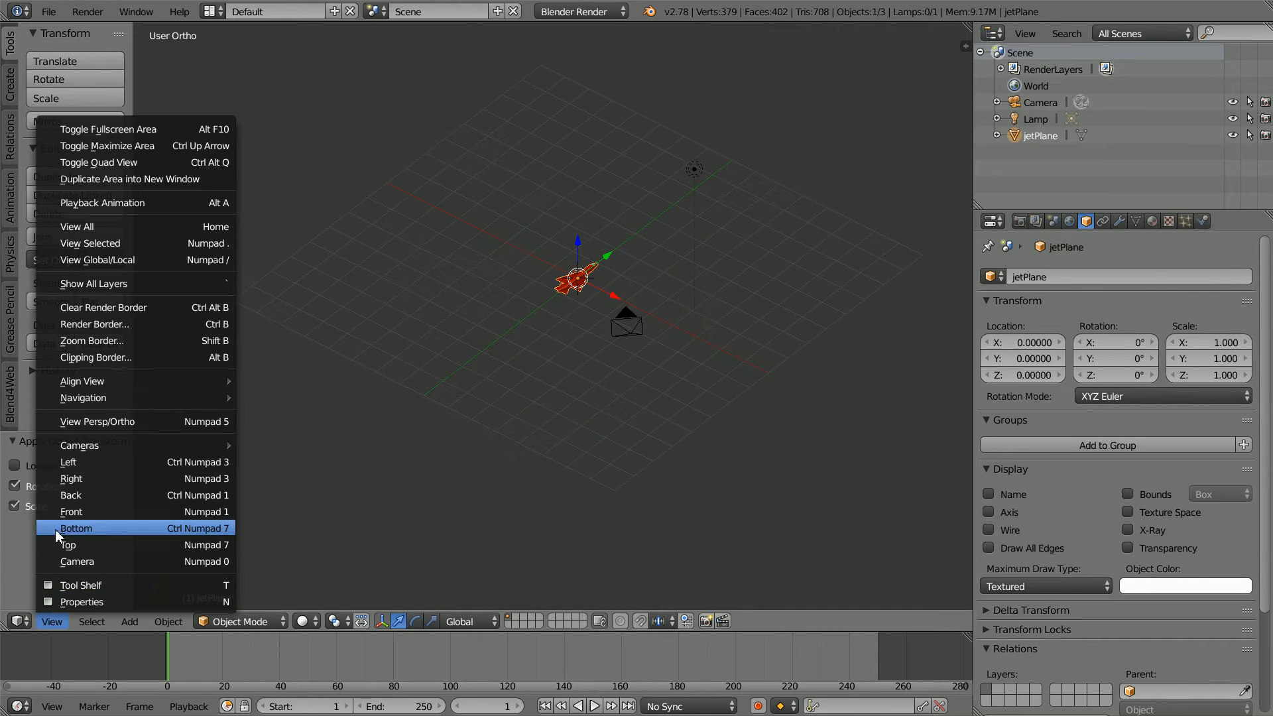
{"action": "left_click", "coordinate": [111, 479]}
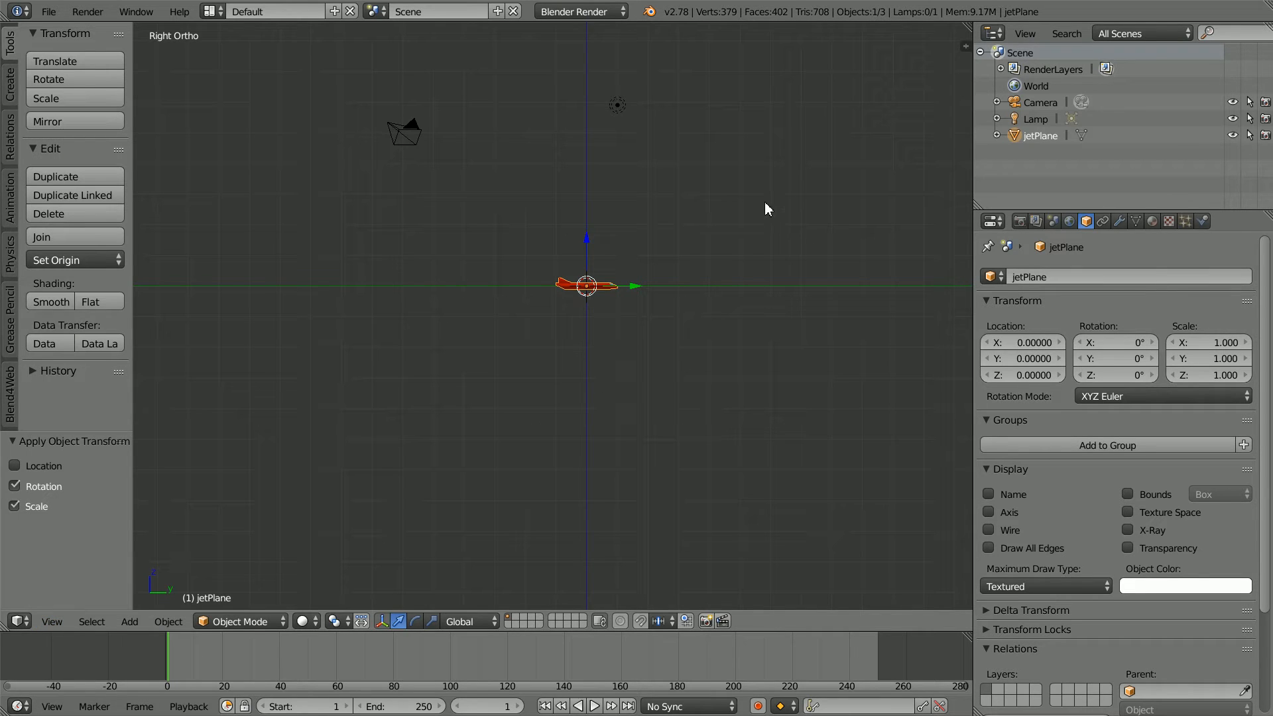
{"action": "middle_click_drag", "start_coordinate": [765, 200], "coordinate": [528, 352], "text": "shift"}
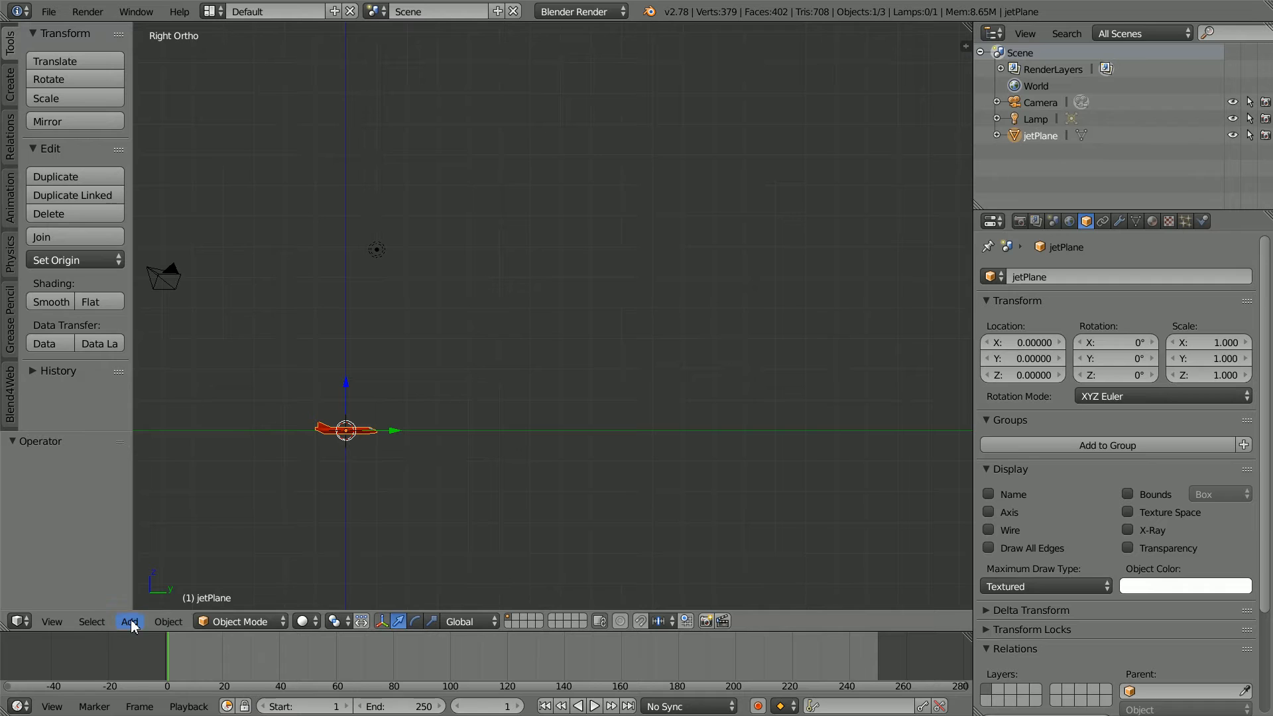
Step: Add a Plain Axes empty and set its Z location to 6
{"action": "left_click", "coordinate": [130, 621]}
{"action": "mouse_move", "coordinate": [163, 480]}
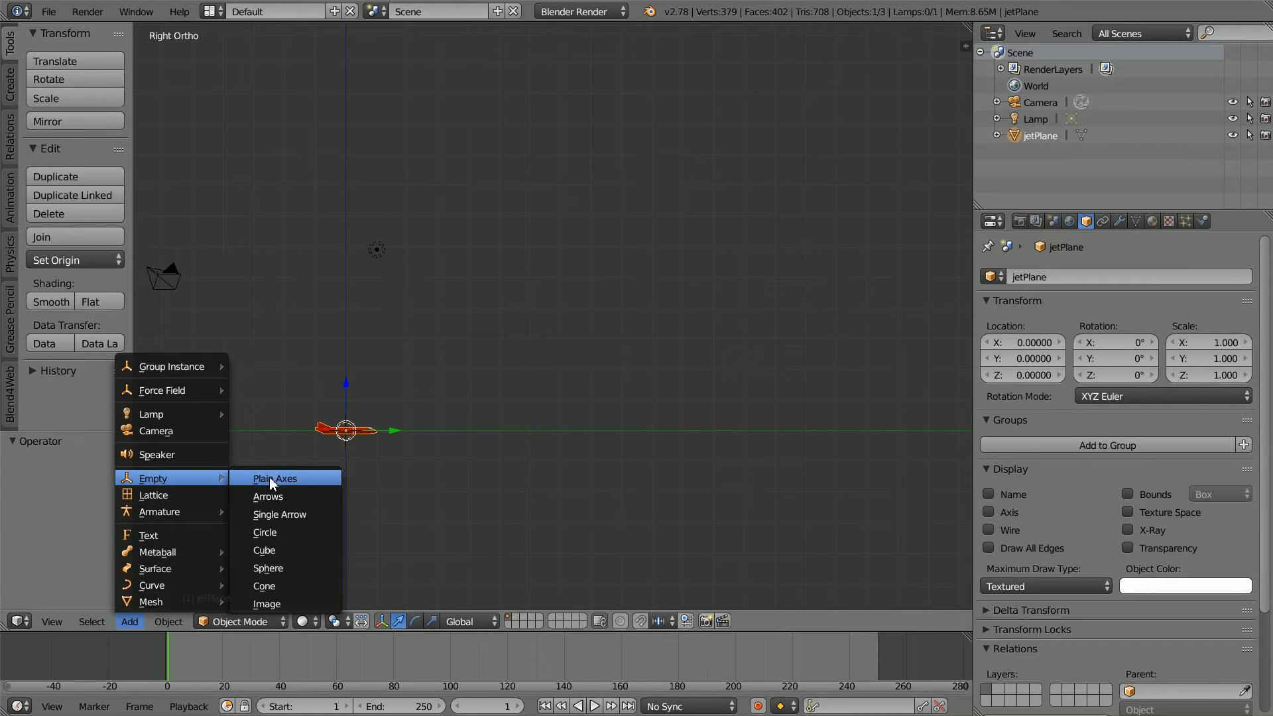
{"action": "left_click", "coordinate": [313, 479]}
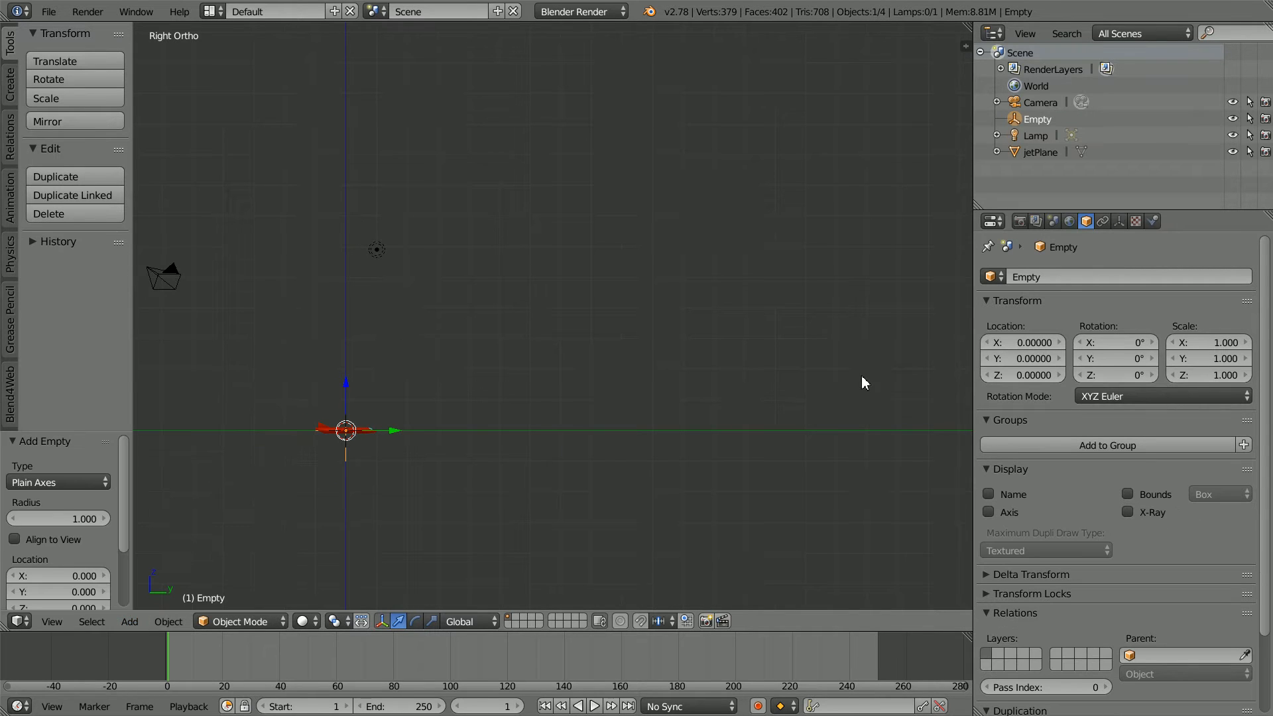
{"action": "left_click", "coordinate": [1029, 375]}
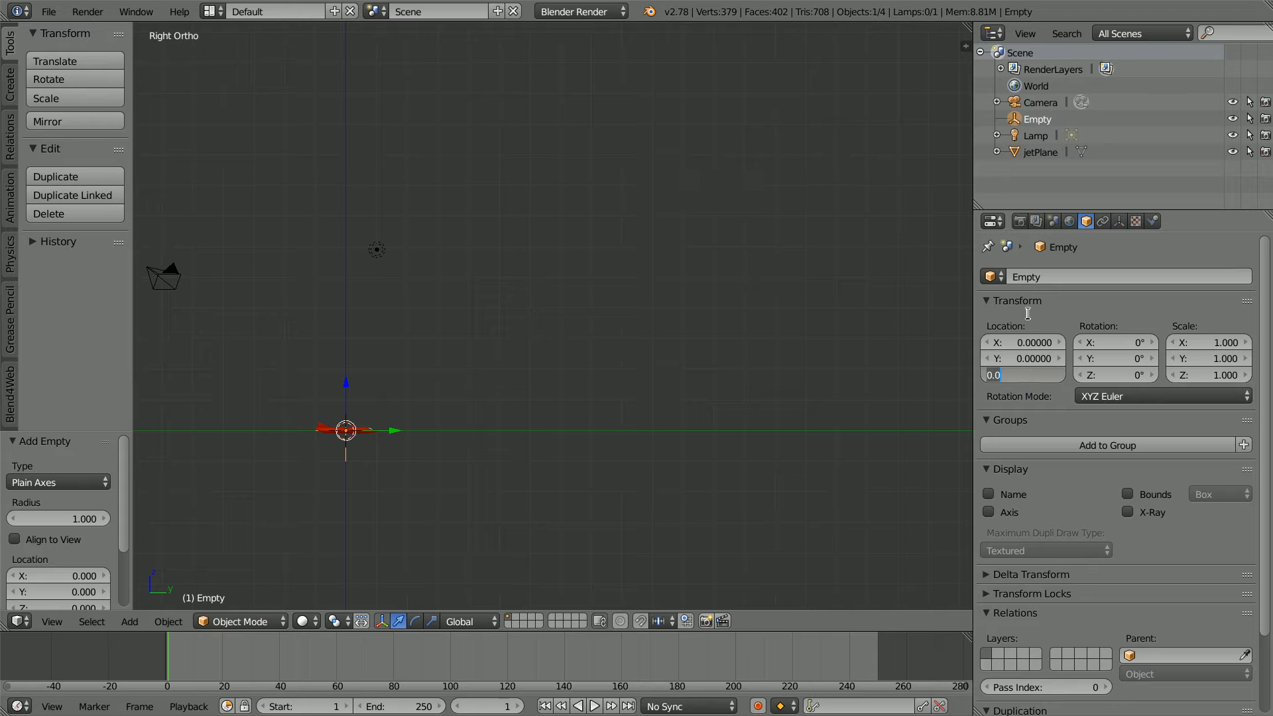
{"action": "type", "text": "6"}
{"action": "key", "text": "Return"}
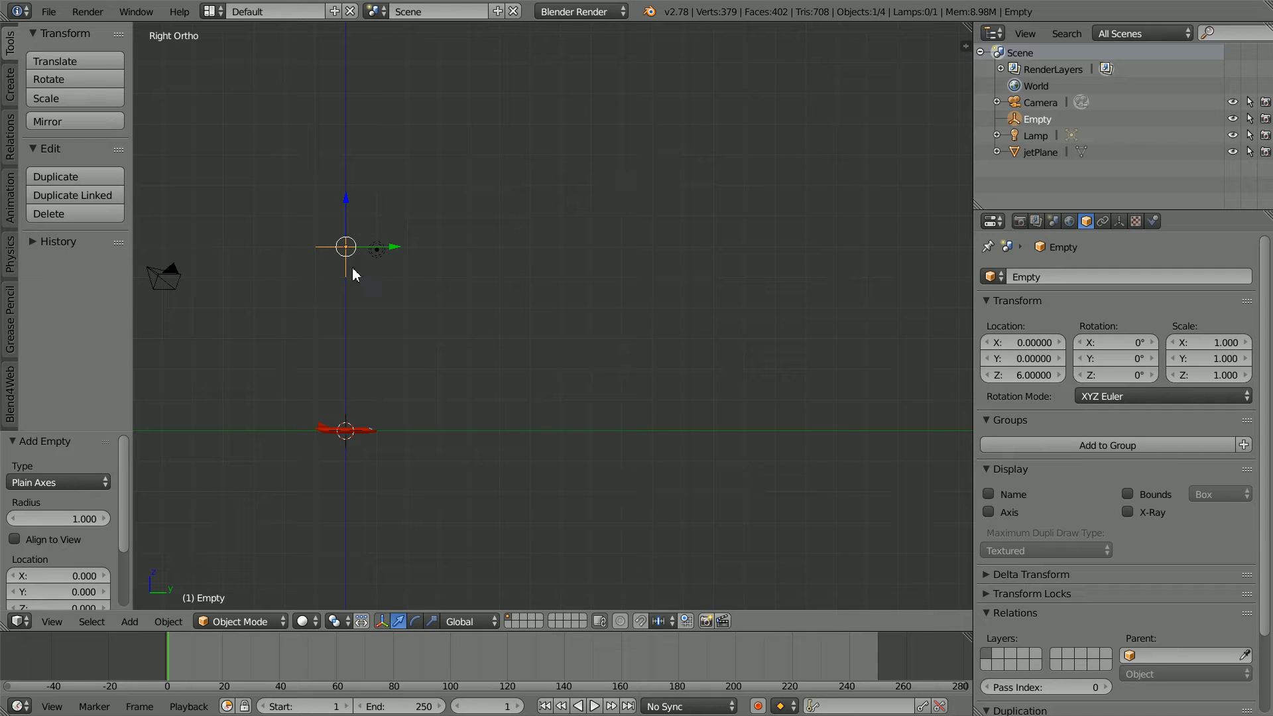
Step: Set the Empty as the parent of the jet plane
{"action": "right_click", "coordinate": [372, 431]}
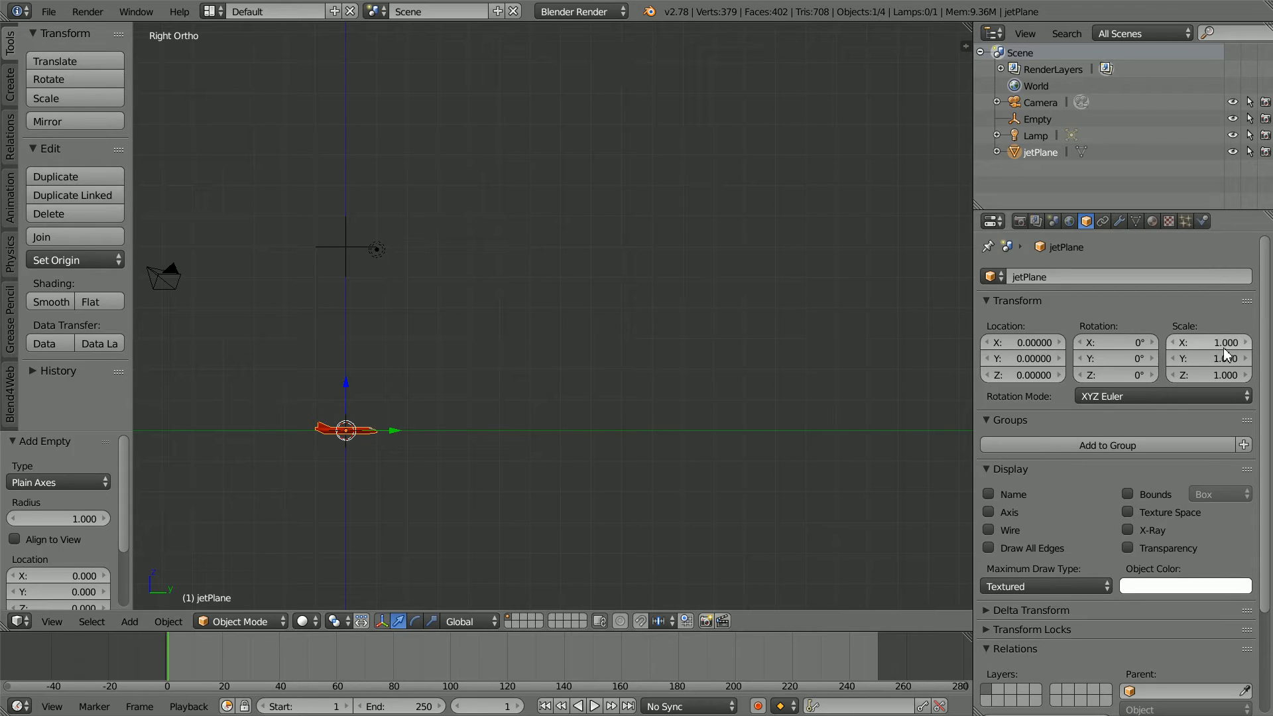
{"action": "scroll", "coordinate": [1267, 414], "scroll_direction": "down", "scroll_amount": 1}
{"action": "scroll", "coordinate": [1268, 414], "scroll_direction": "down", "scroll_amount": 4}
{"action": "left_click", "coordinate": [1185, 563]}
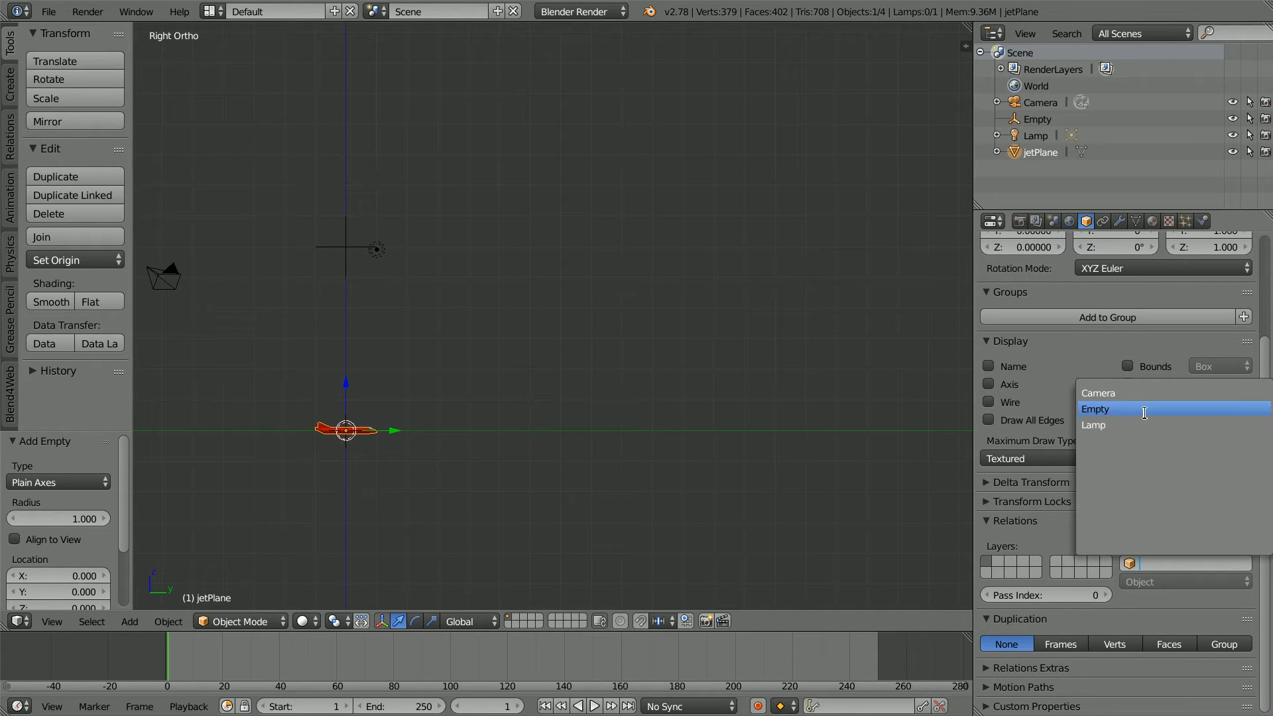
{"action": "left_click", "coordinate": [1145, 411]}
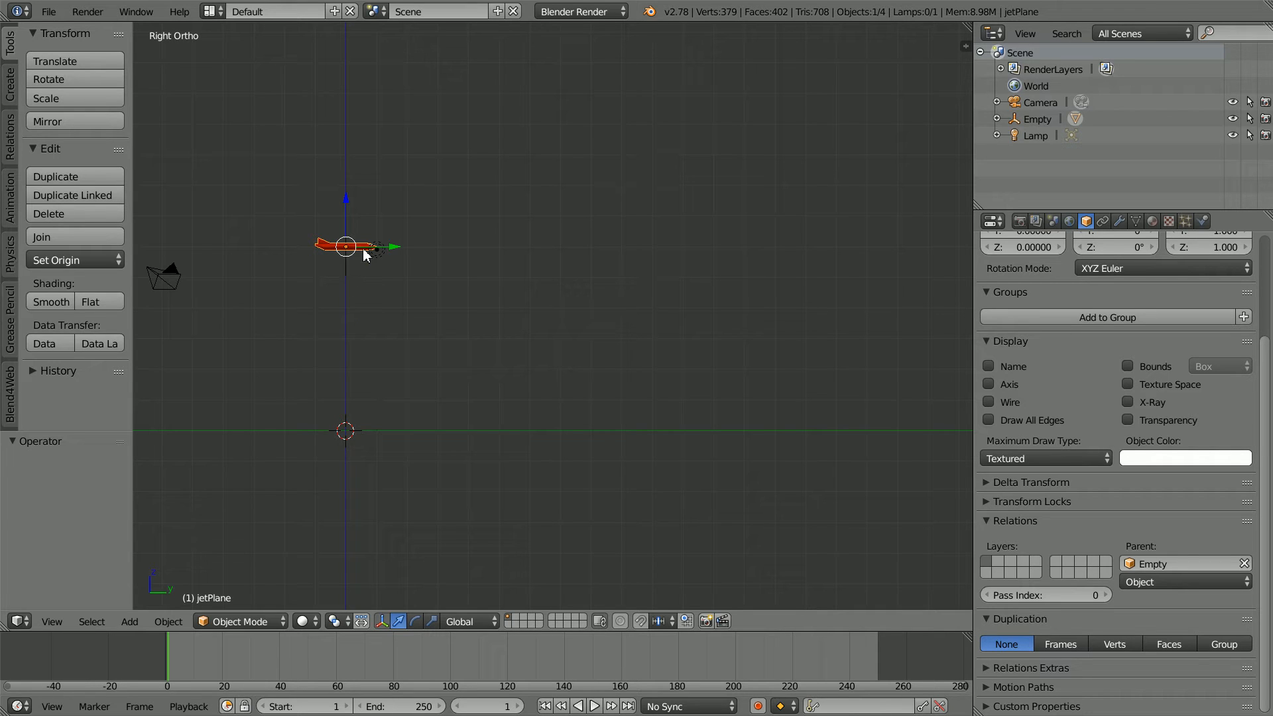
Step: Move the jet plane -6 units along the global Z axis
{"action": "key", "text": "g"}
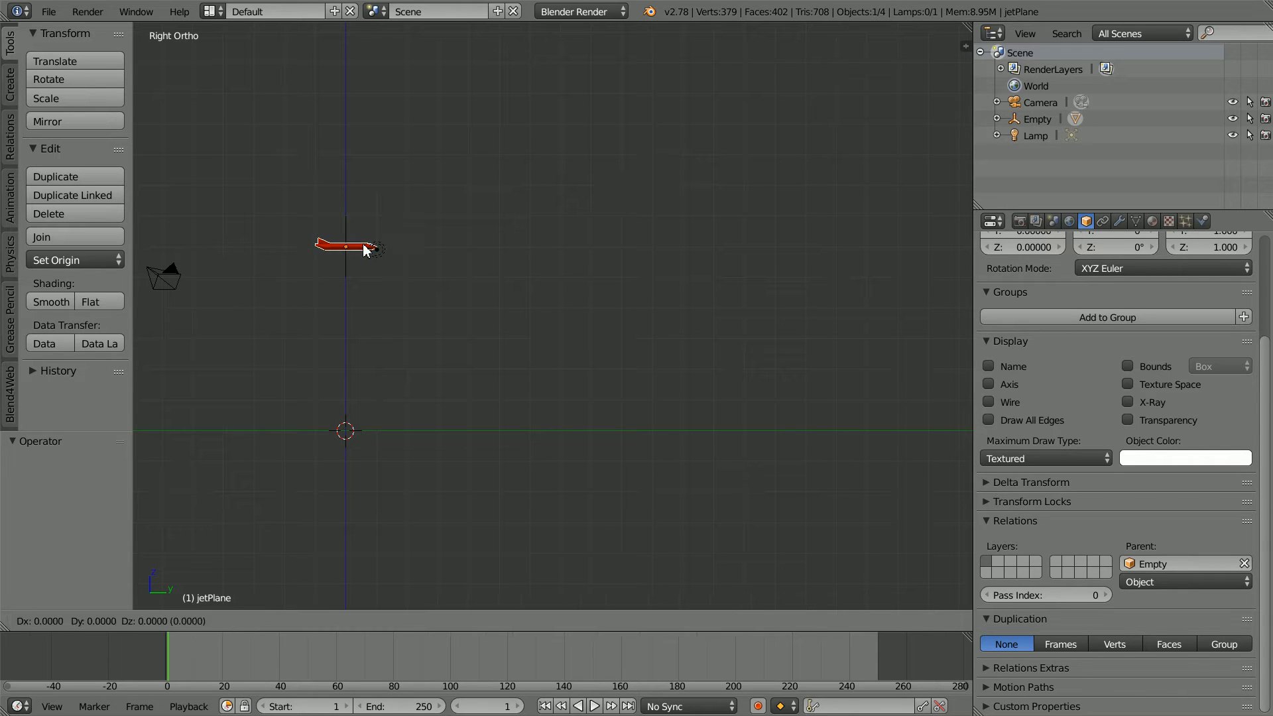
{"action": "key", "text": "z"}
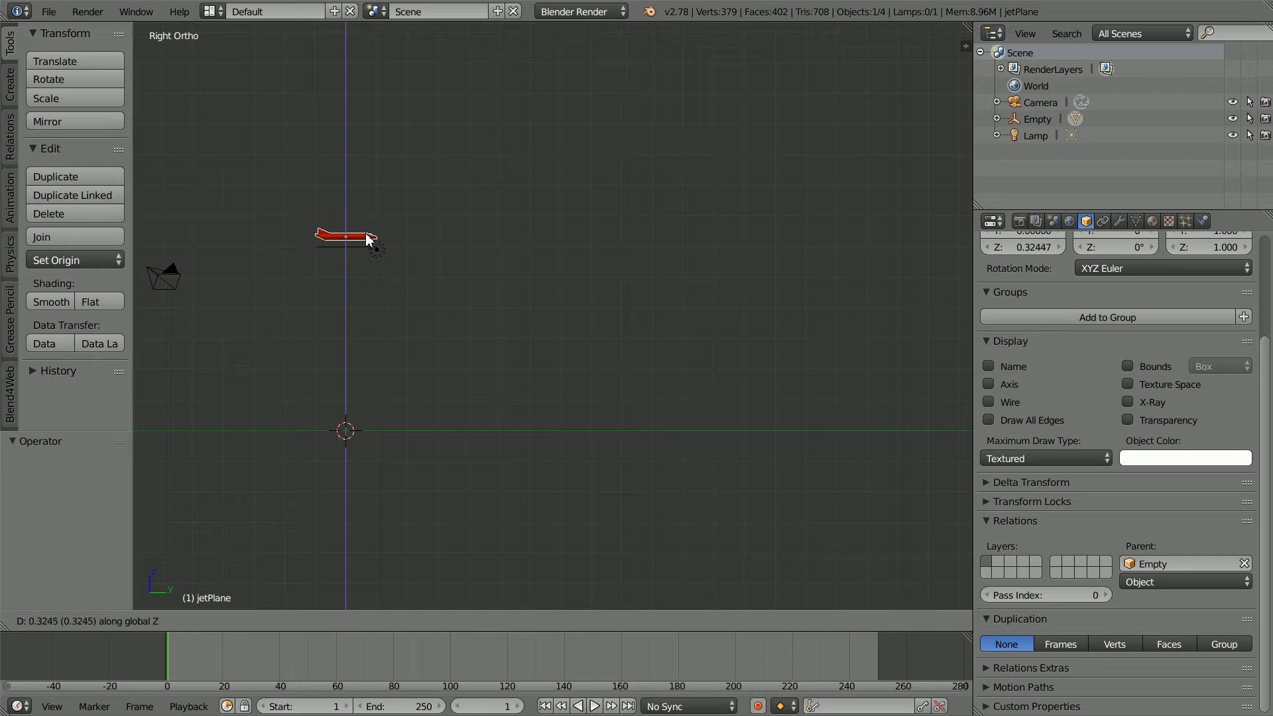
{"action": "type", "text": "-6"}
{"action": "key", "text": "Return"}
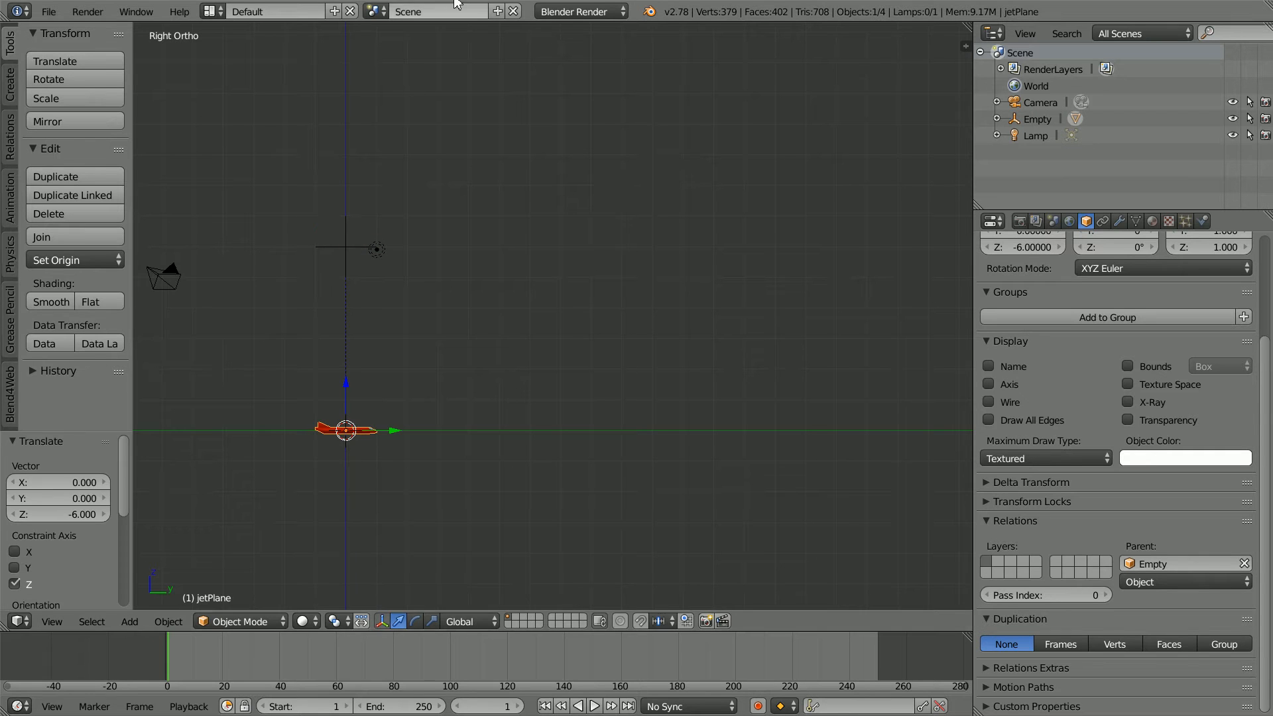
Step: Insert a single keyframe on the Empty's X rotation at frame 1
{"action": "right_click", "coordinate": [343, 245]}
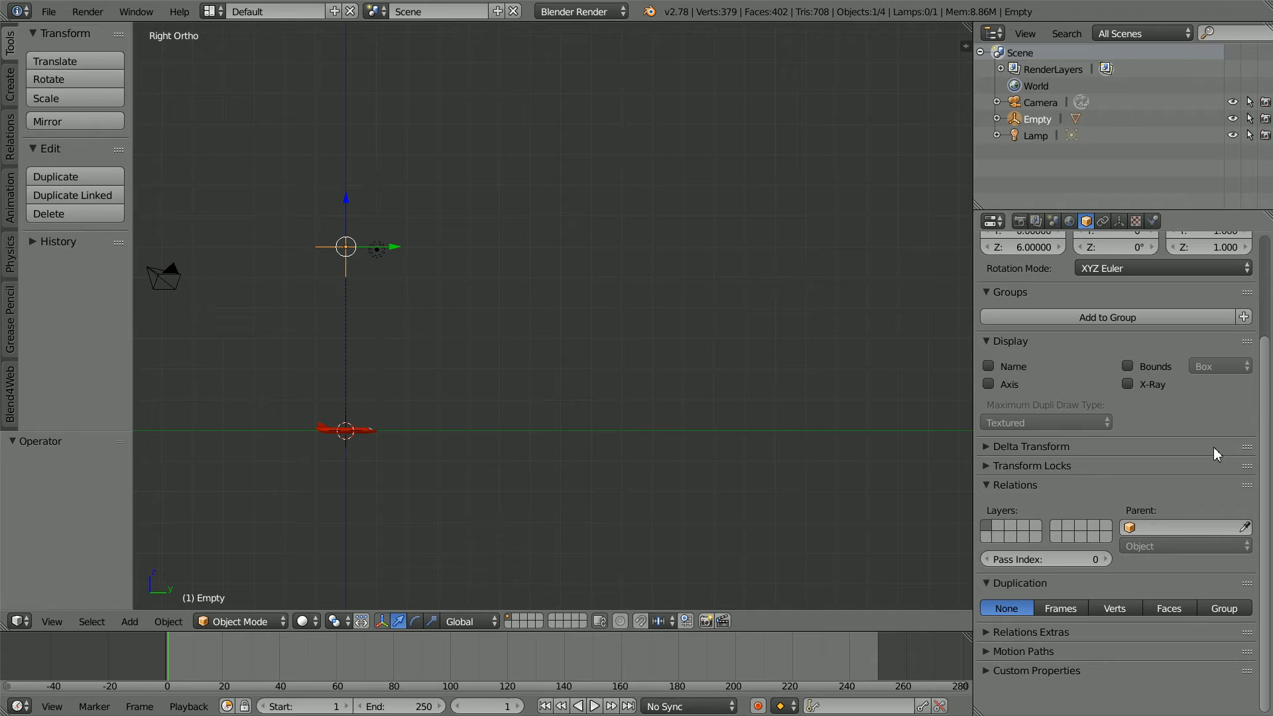
{"action": "scroll", "coordinate": [1267, 419], "scroll_direction": "up", "scroll_amount": 5}
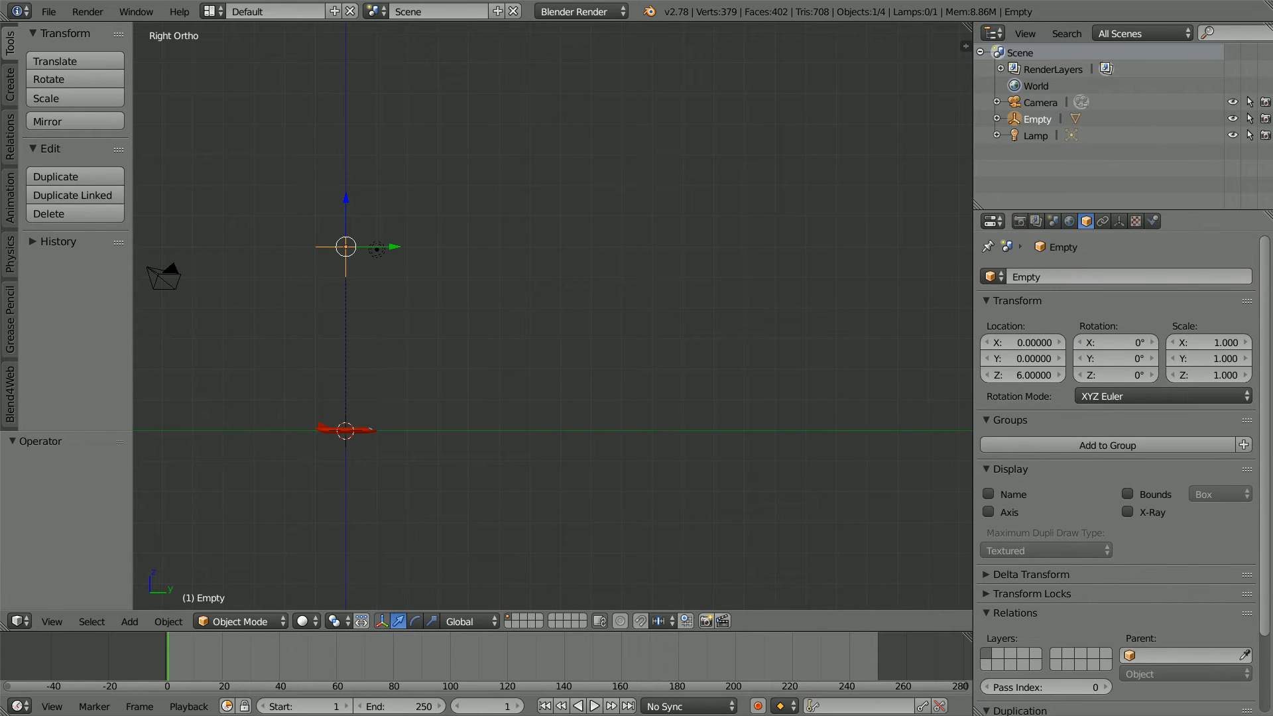
{"action": "right_click", "coordinate": [1108, 345]}
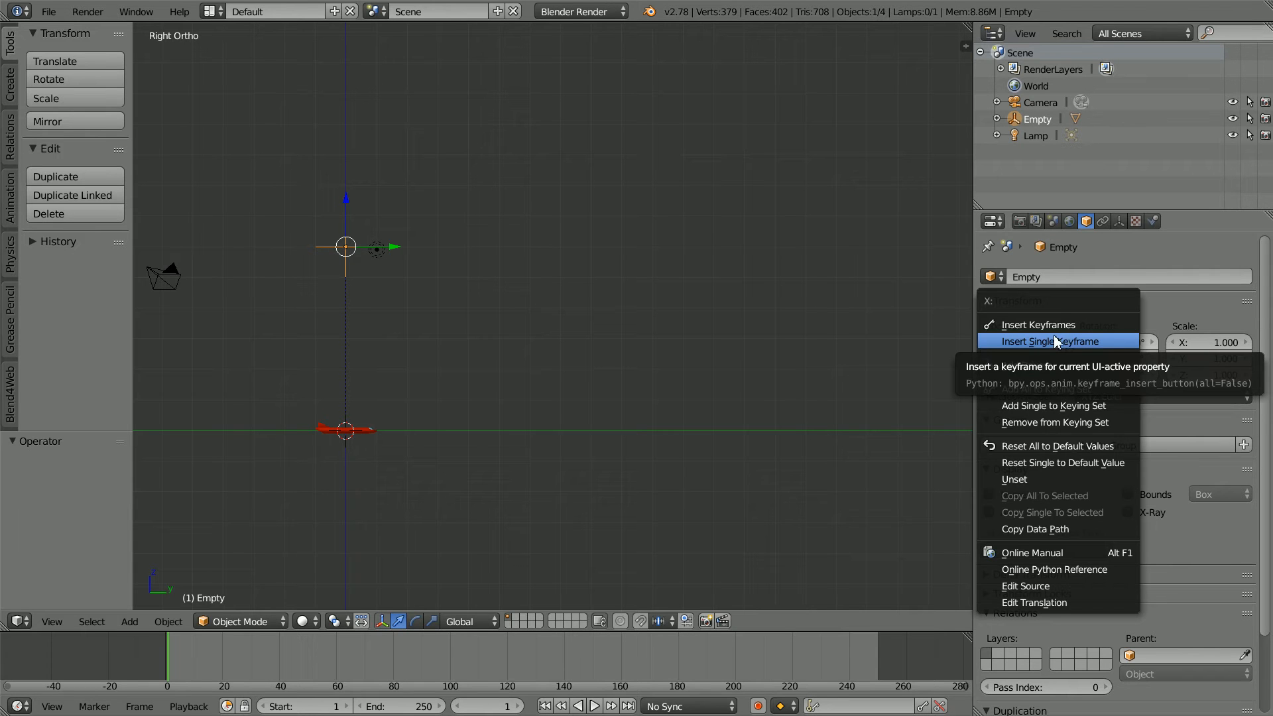
{"action": "left_click", "coordinate": [1104, 342]}
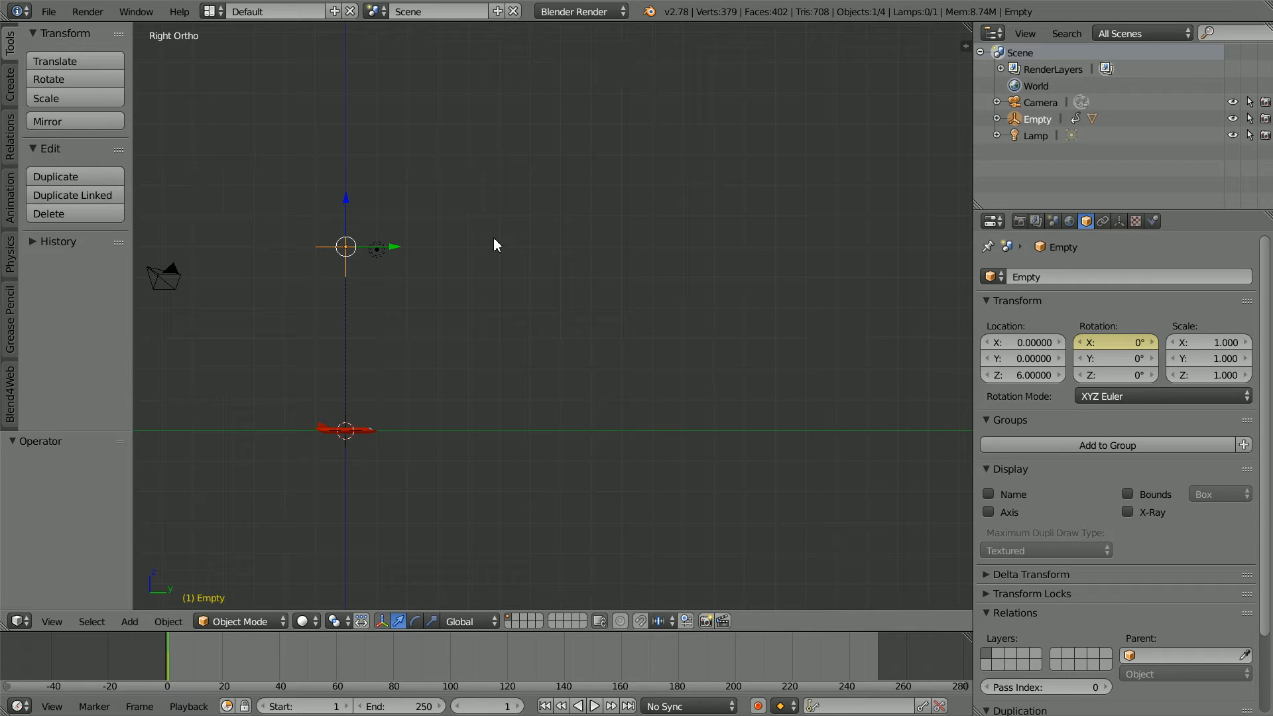
Step: At frame 80, set the Empty's X rotation to 360° and insert a single keyframe on it
{"action": "left_click", "coordinate": [491, 708]}
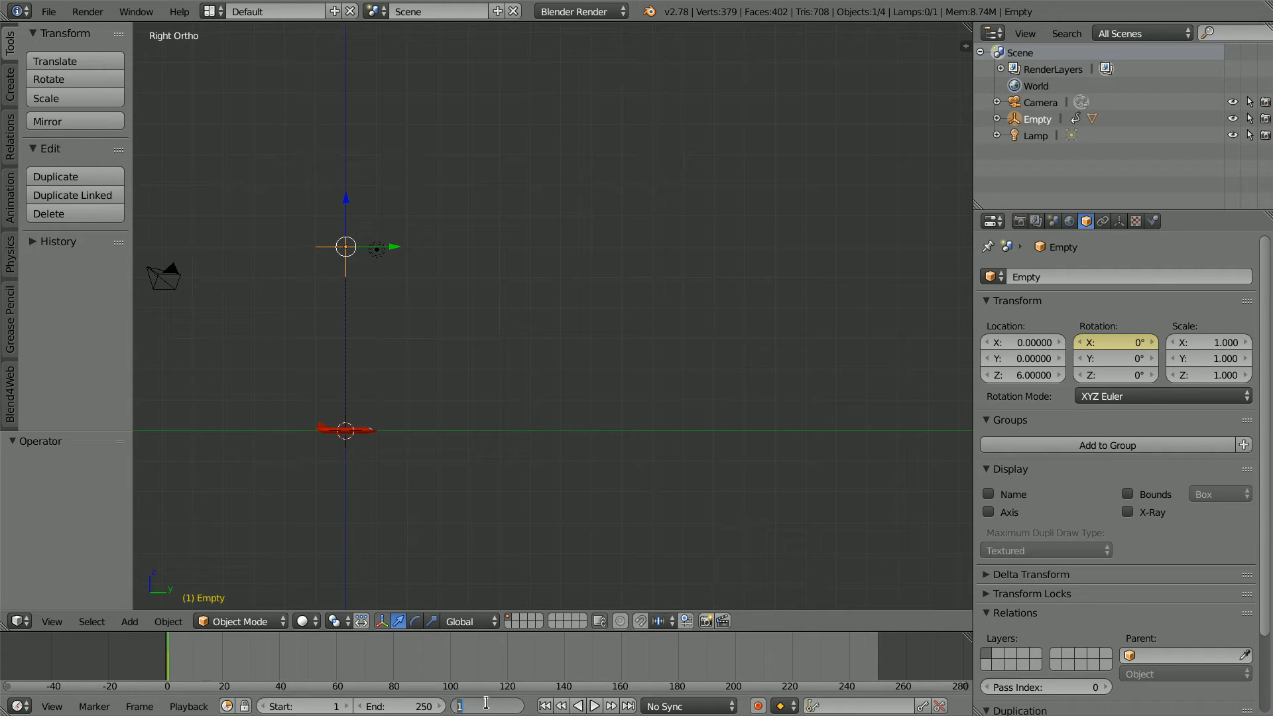
{"action": "key", "text": "Return"}
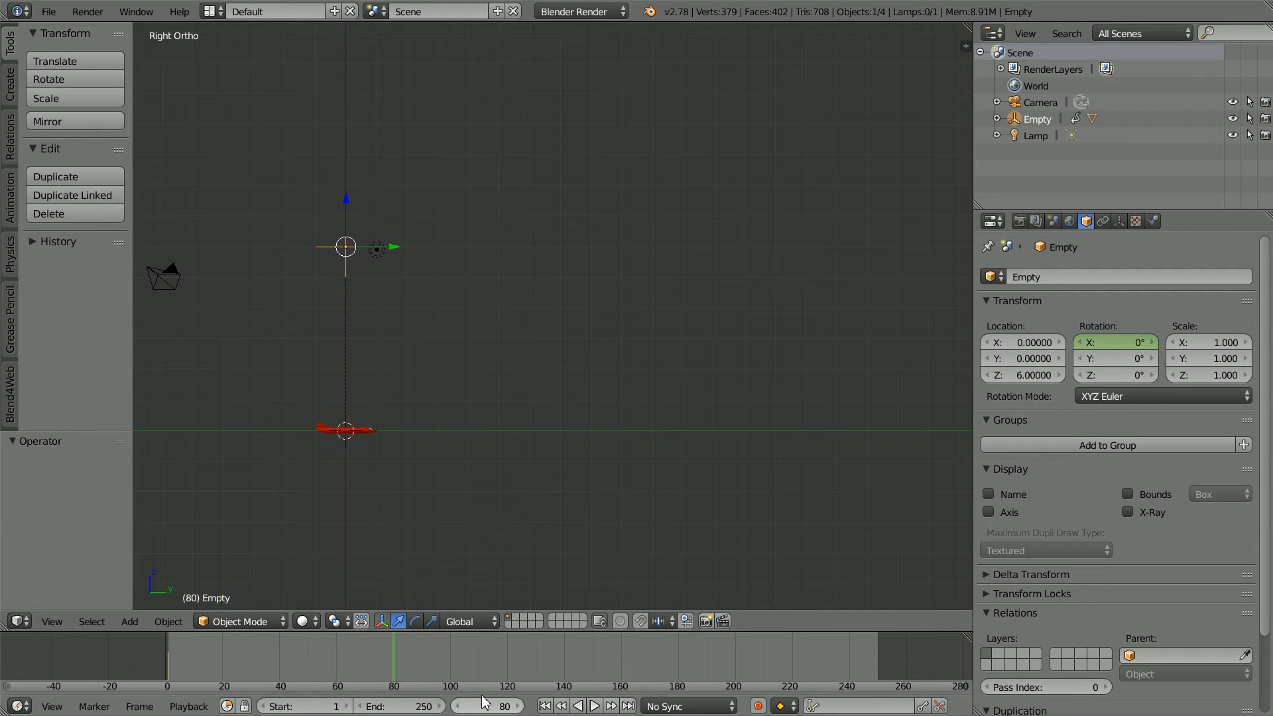
{"action": "left_click", "coordinate": [1119, 348]}
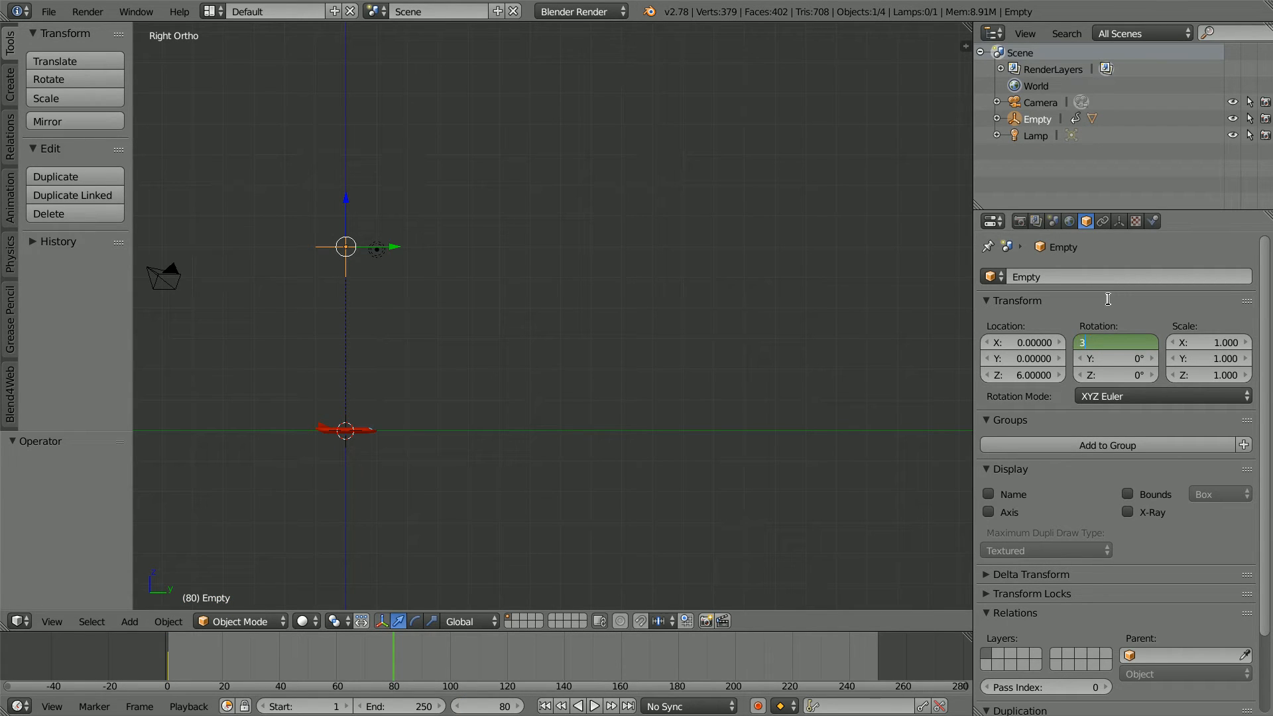
{"action": "key", "text": "Return"}
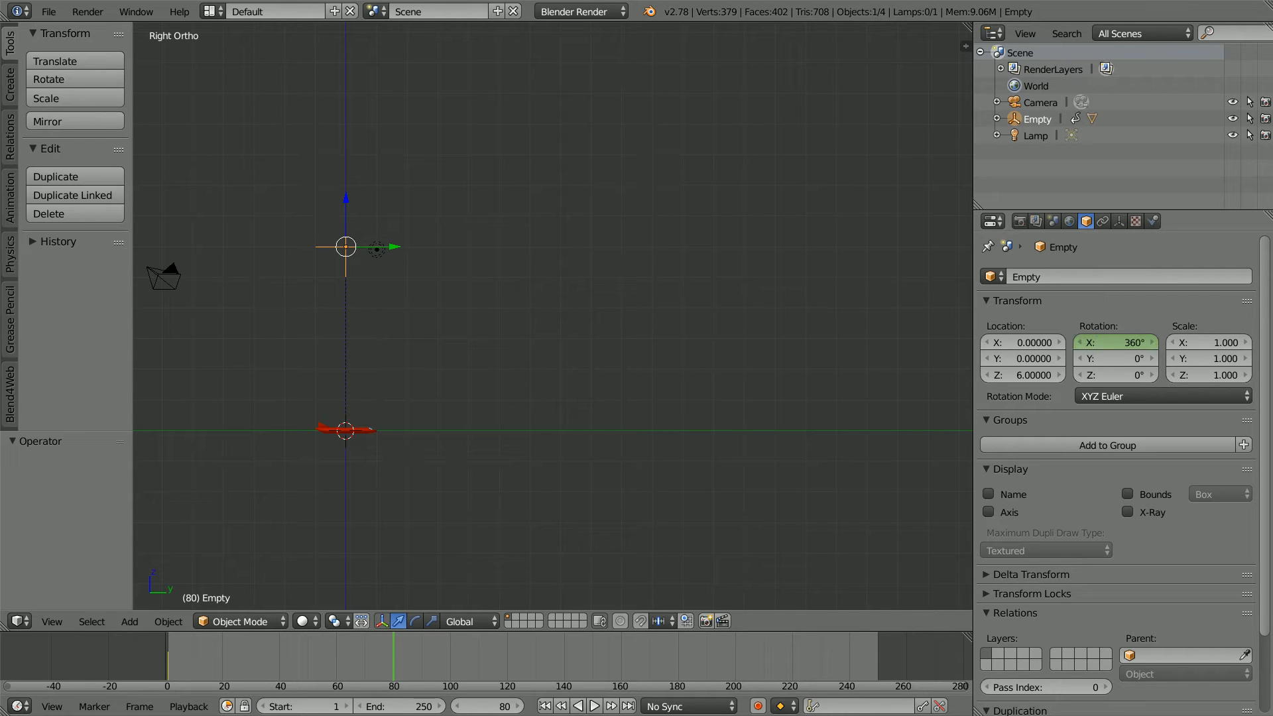
{"action": "right_click", "coordinate": [1109, 349]}
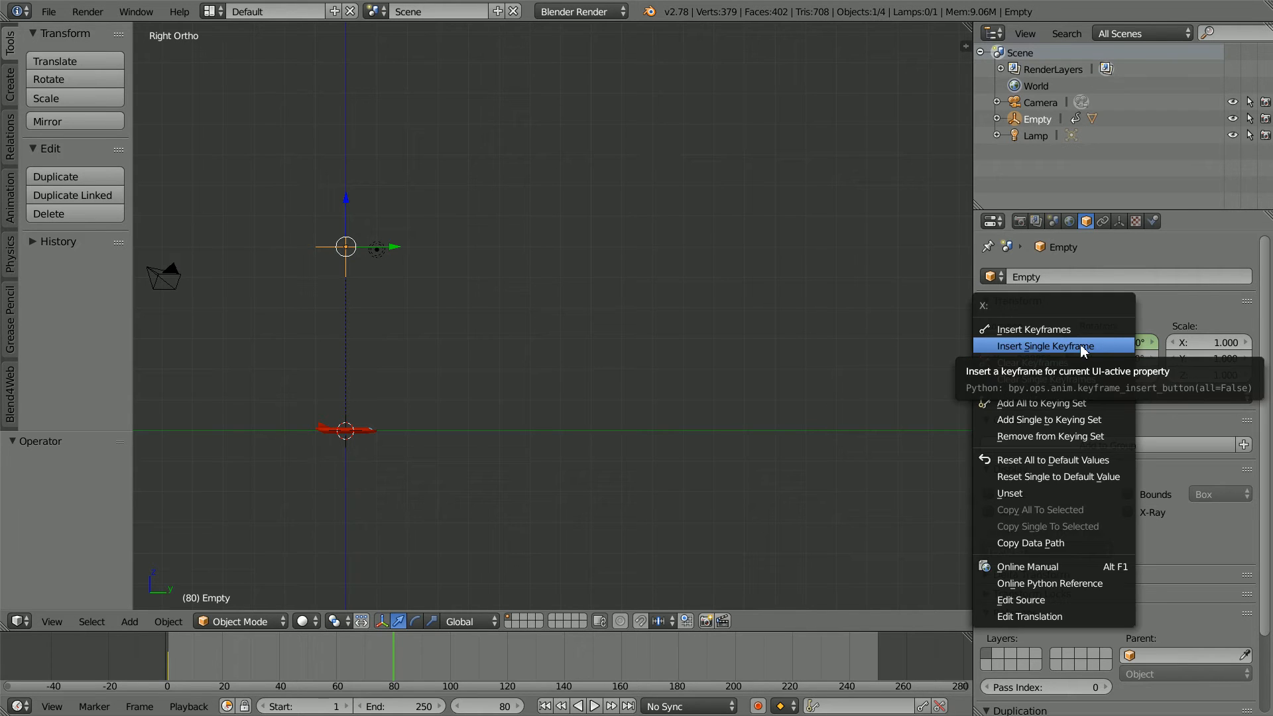
{"action": "left_click", "coordinate": [1105, 346]}
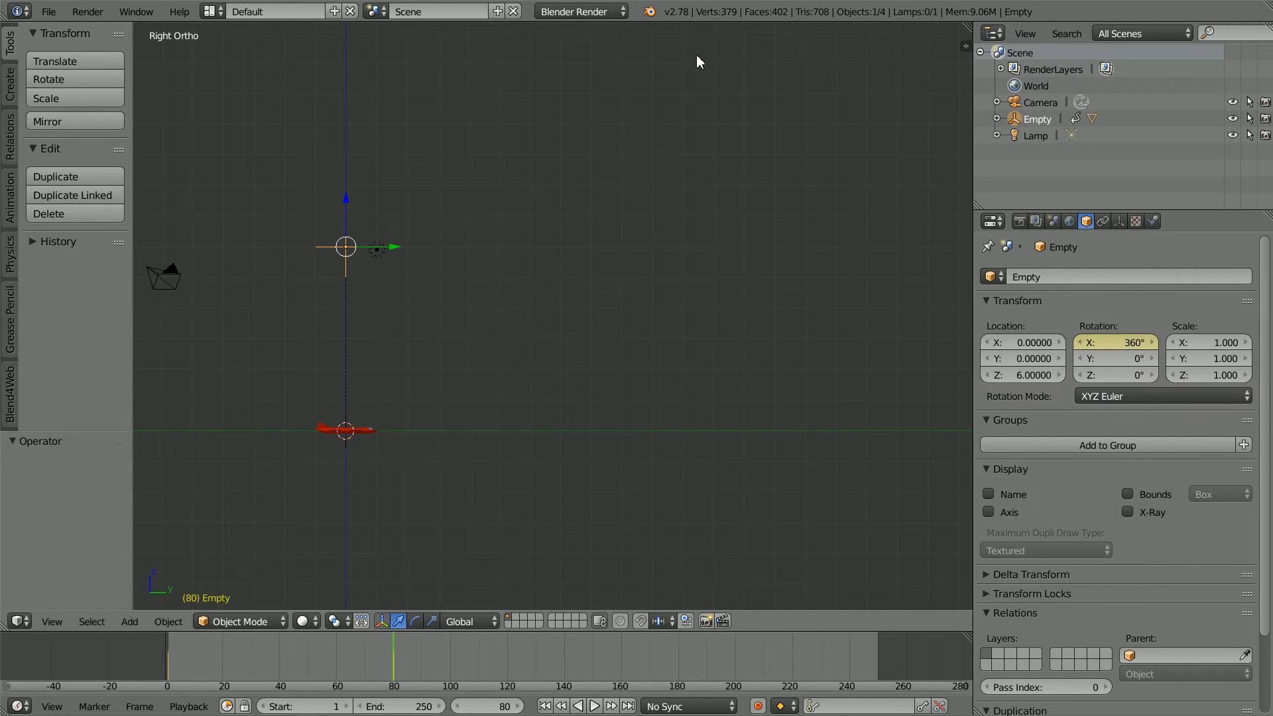
Step: Play the Empty's rotation animation from the first frame to check the jet plane's loop
{"action": "left_click", "coordinate": [545, 706]}
{"action": "left_click", "coordinate": [594, 706]}
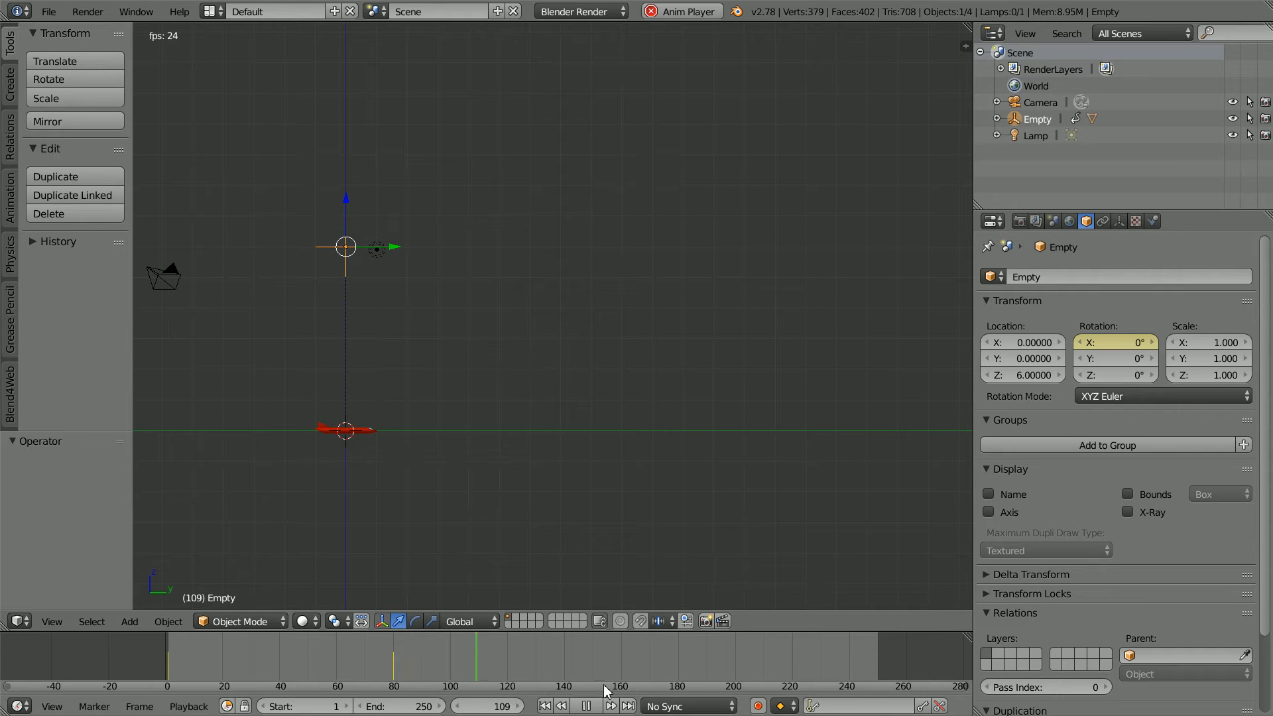
Step: Replay the jet plane's loop from frame 1, stop the playback and return to the first frame
{"action": "left_click", "coordinate": [586, 707]}
{"action": "left_click", "coordinate": [545, 706]}
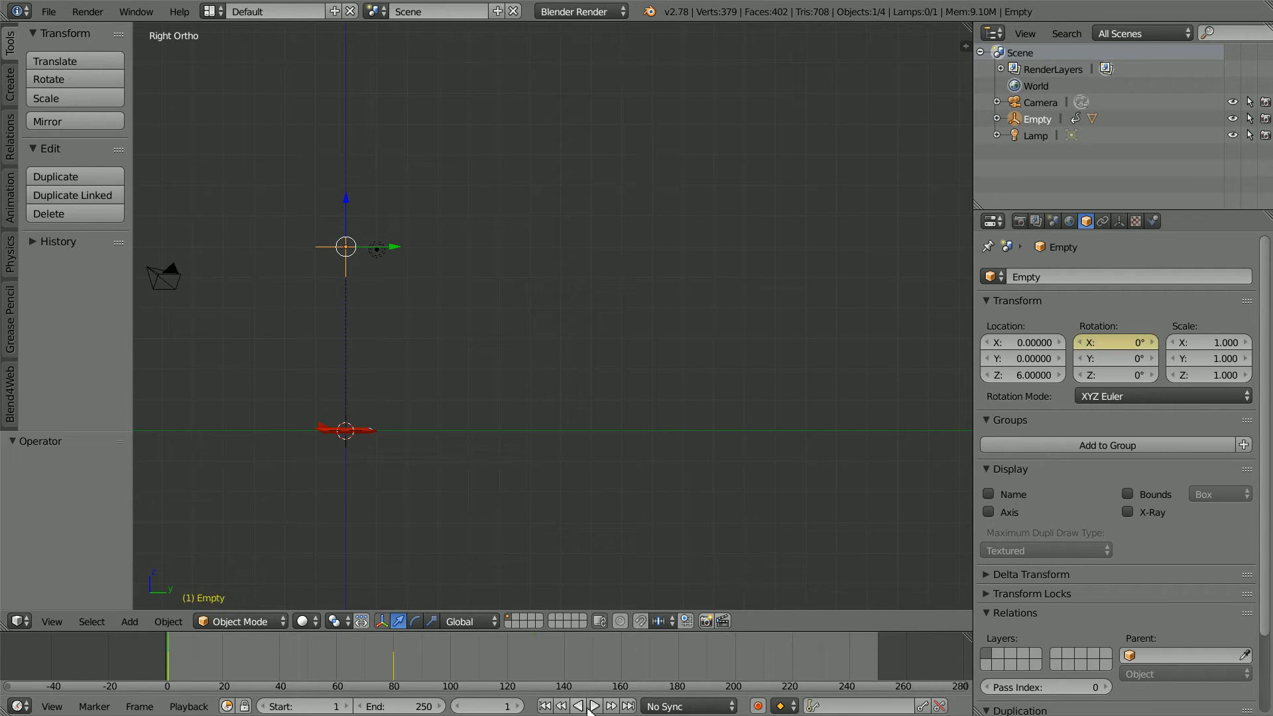
{"action": "left_click", "coordinate": [594, 707]}
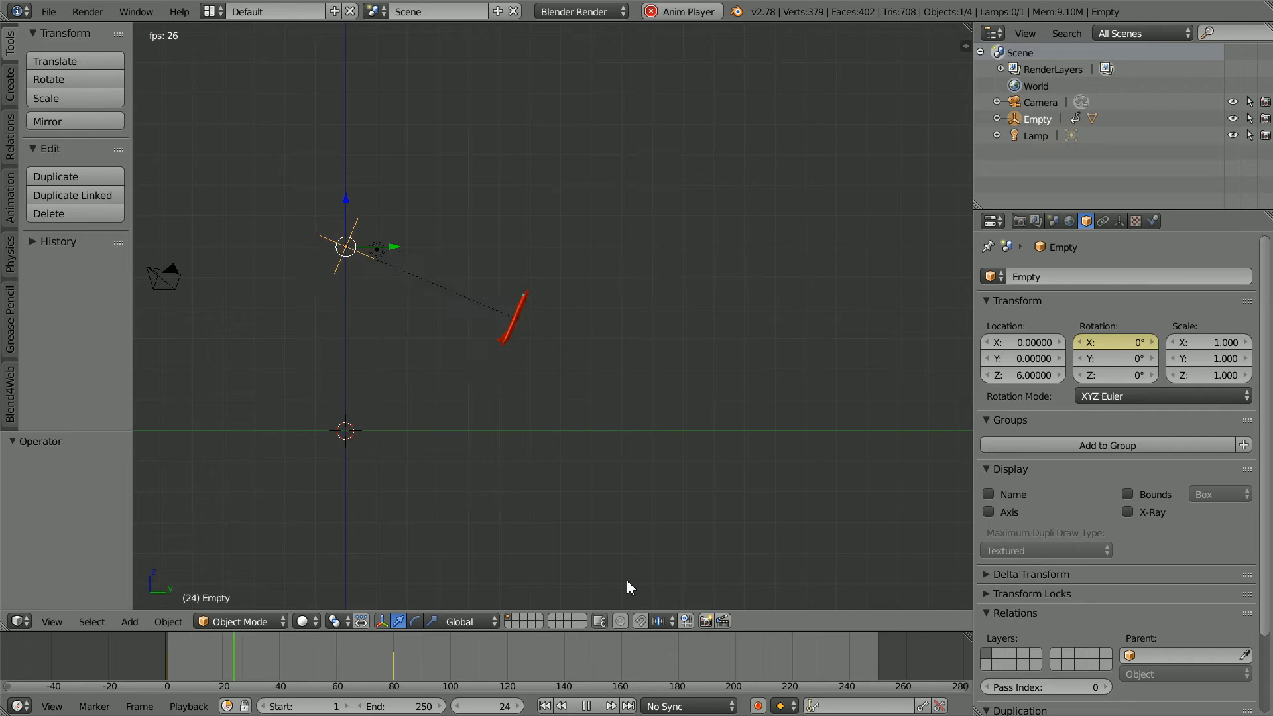
{"action": "left_click", "coordinate": [586, 707]}
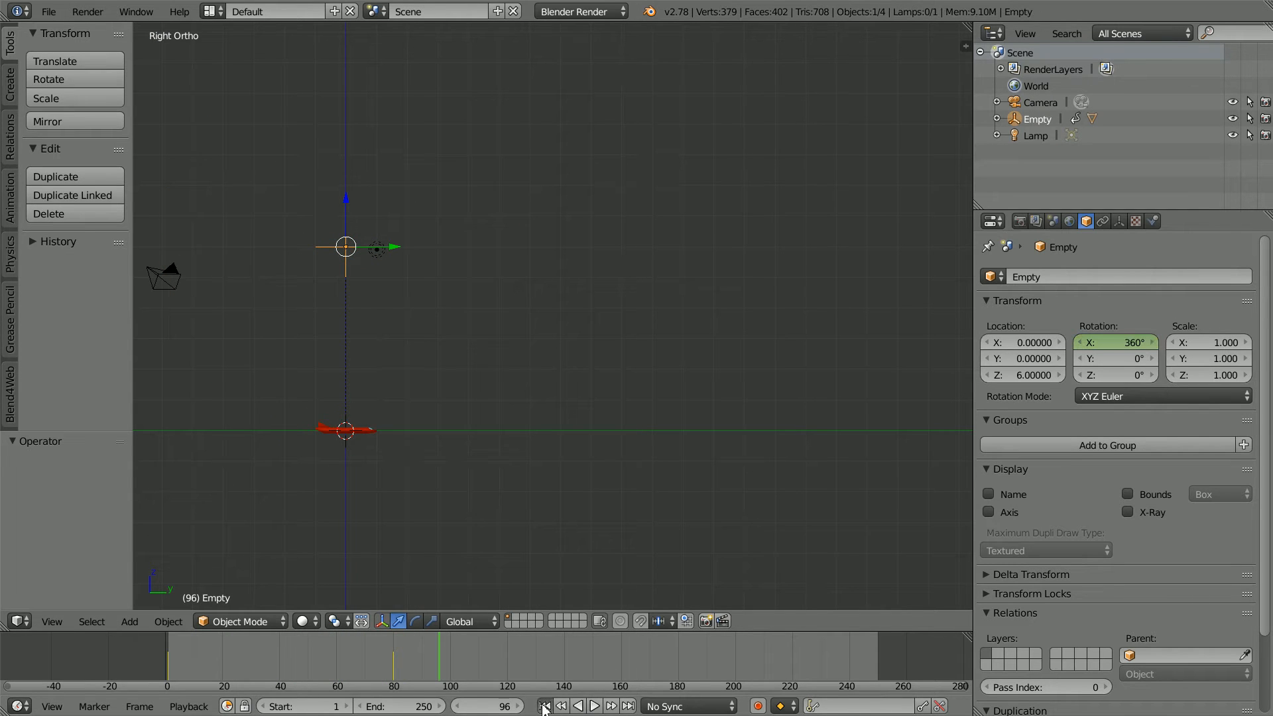
{"action": "left_click", "coordinate": [544, 707]}
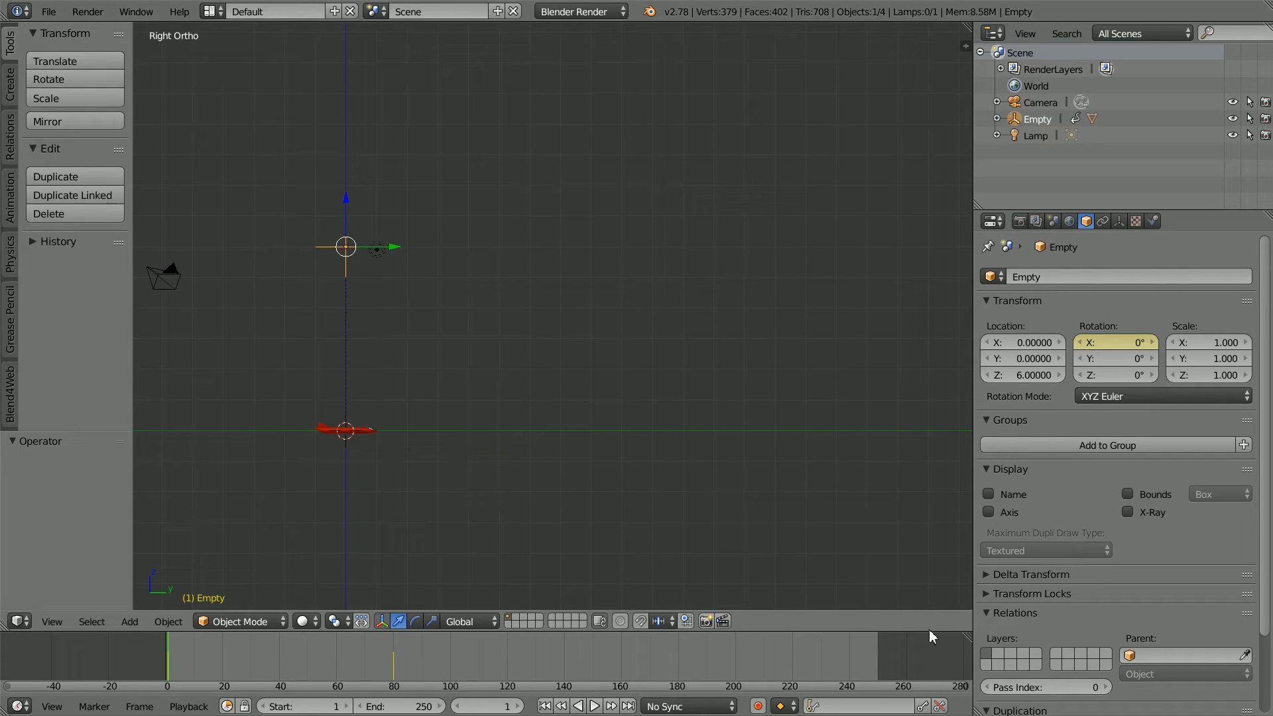
Step: Enlarge the timeline area, split it horizontally and change the upper part to a Dope Sheet
{"action": "left_click_drag", "start_coordinate": [928, 631], "coordinate": [944, 438]}
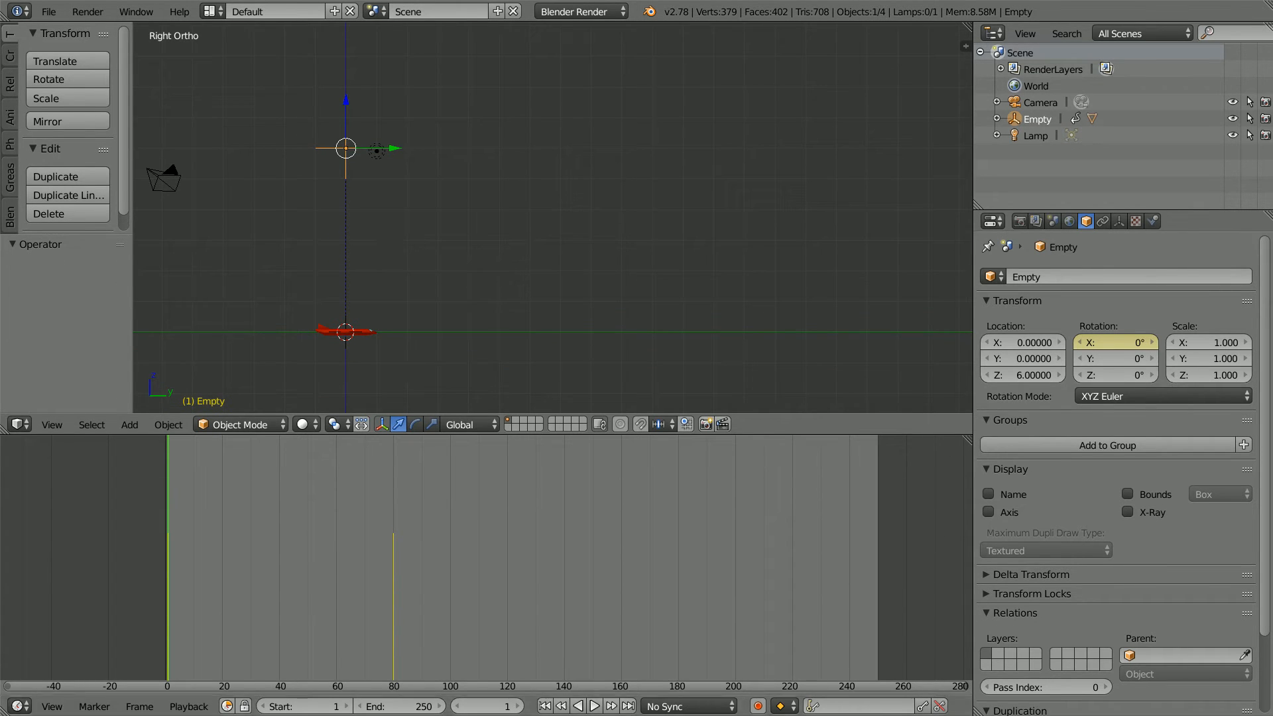
{"action": "left_click_drag", "start_coordinate": [969, 446], "coordinate": [965, 644]}
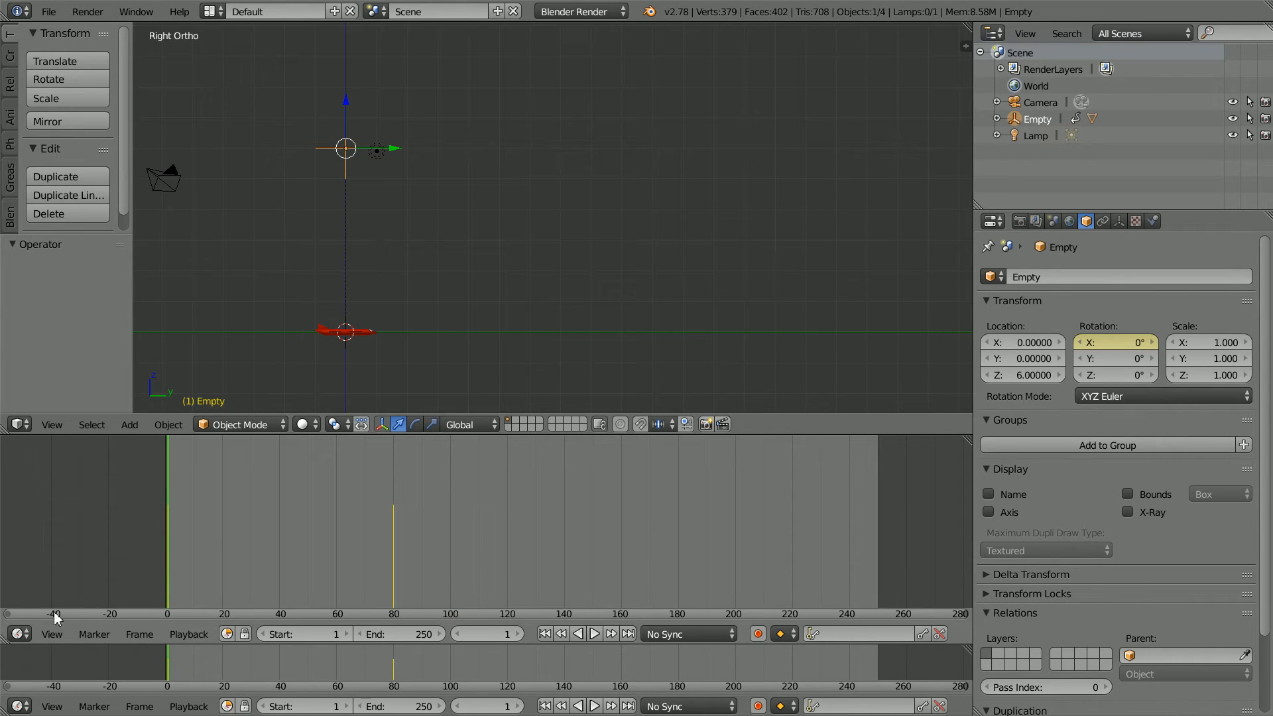
{"action": "left_click", "coordinate": [20, 634]}
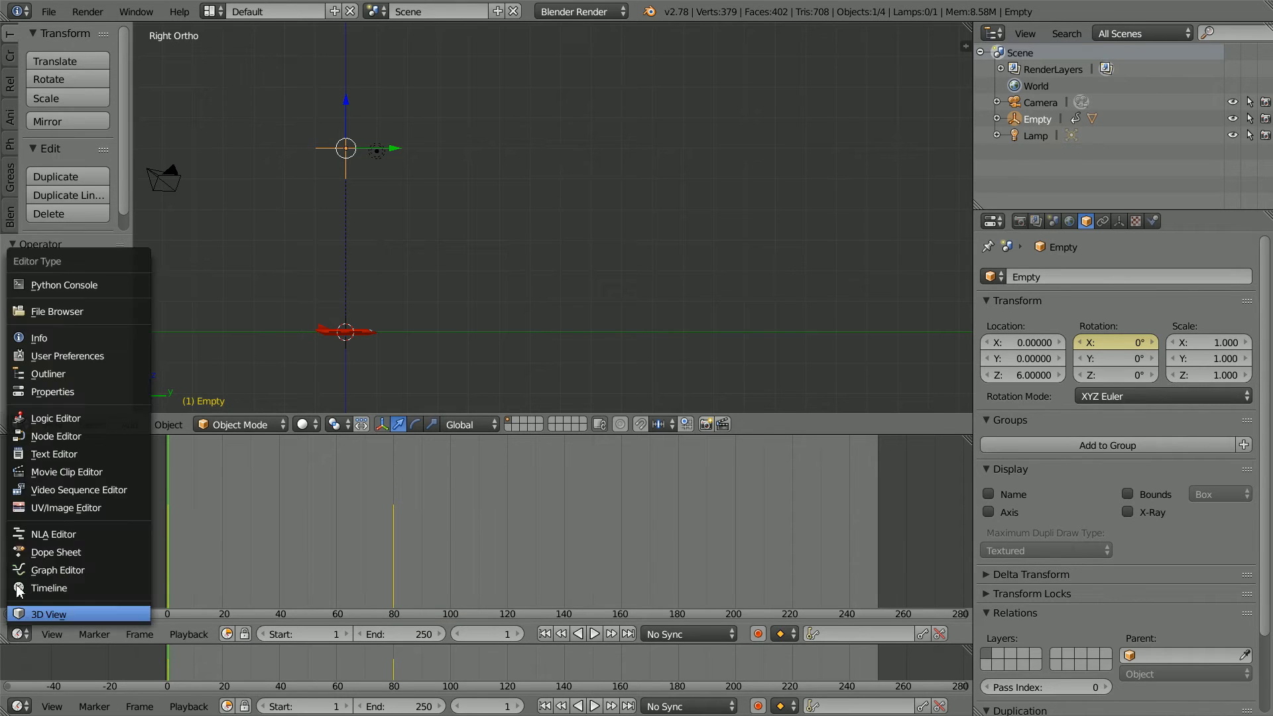
{"action": "left_click", "coordinate": [90, 555]}
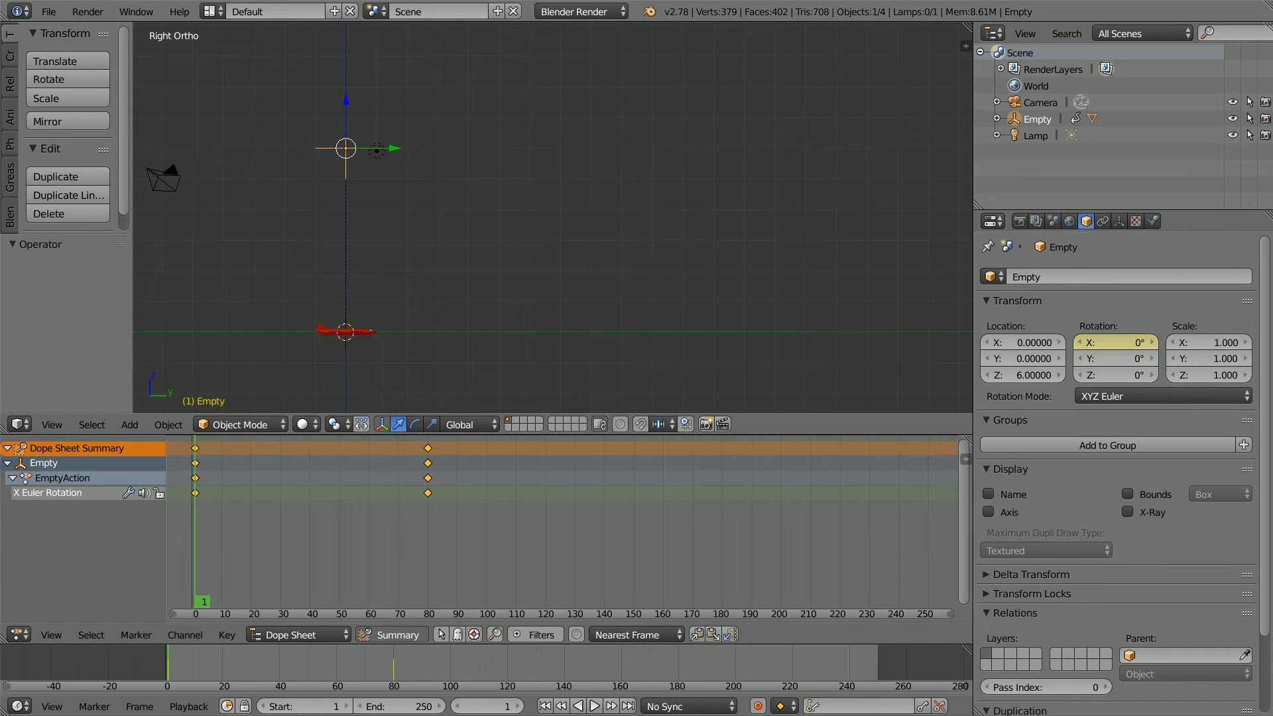
Step: Set the interpolation mode of the Empty's X rotation keyframes to Linear
{"action": "left_click", "coordinate": [227, 635]}
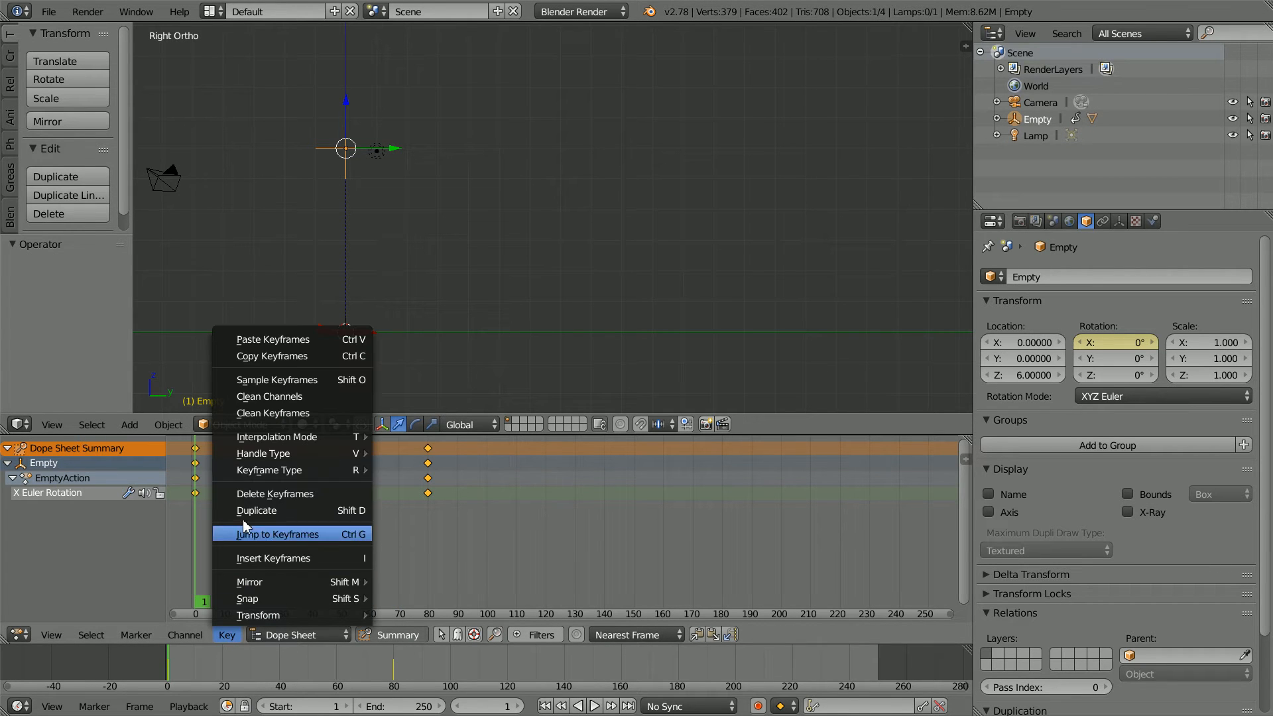
{"action": "mouse_move", "coordinate": [337, 440]}
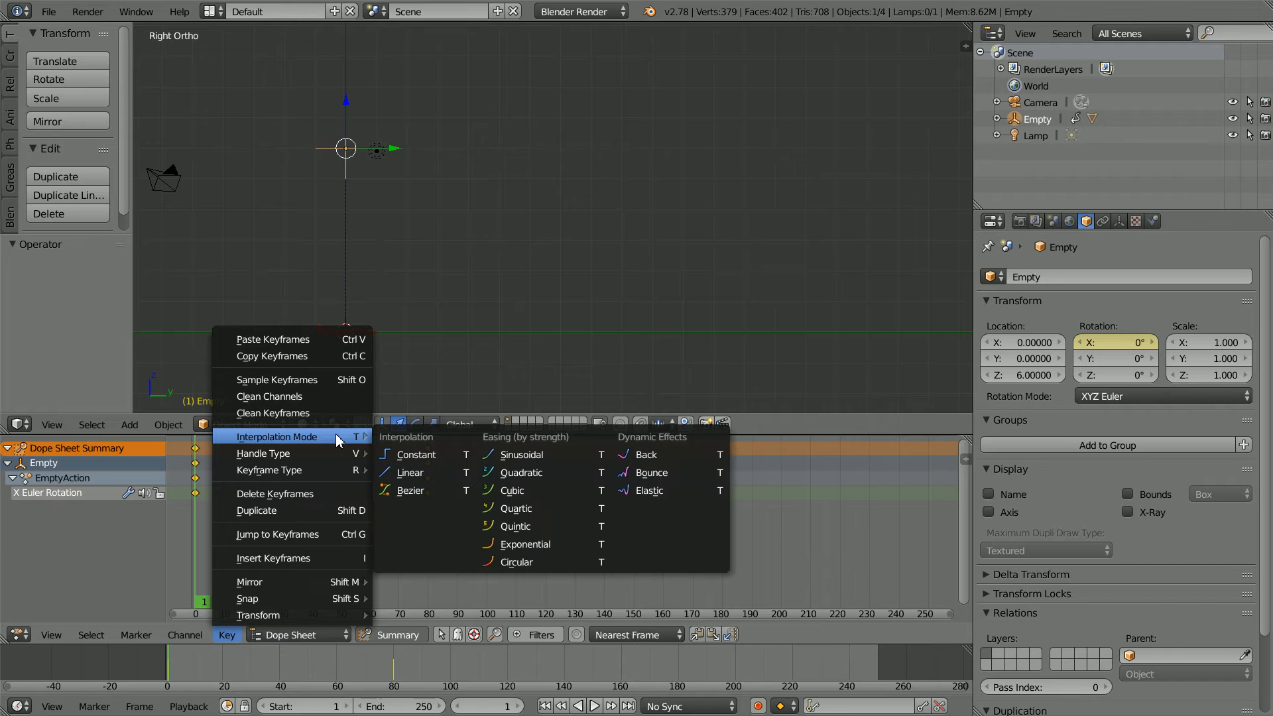
{"action": "left_click", "coordinate": [438, 473]}
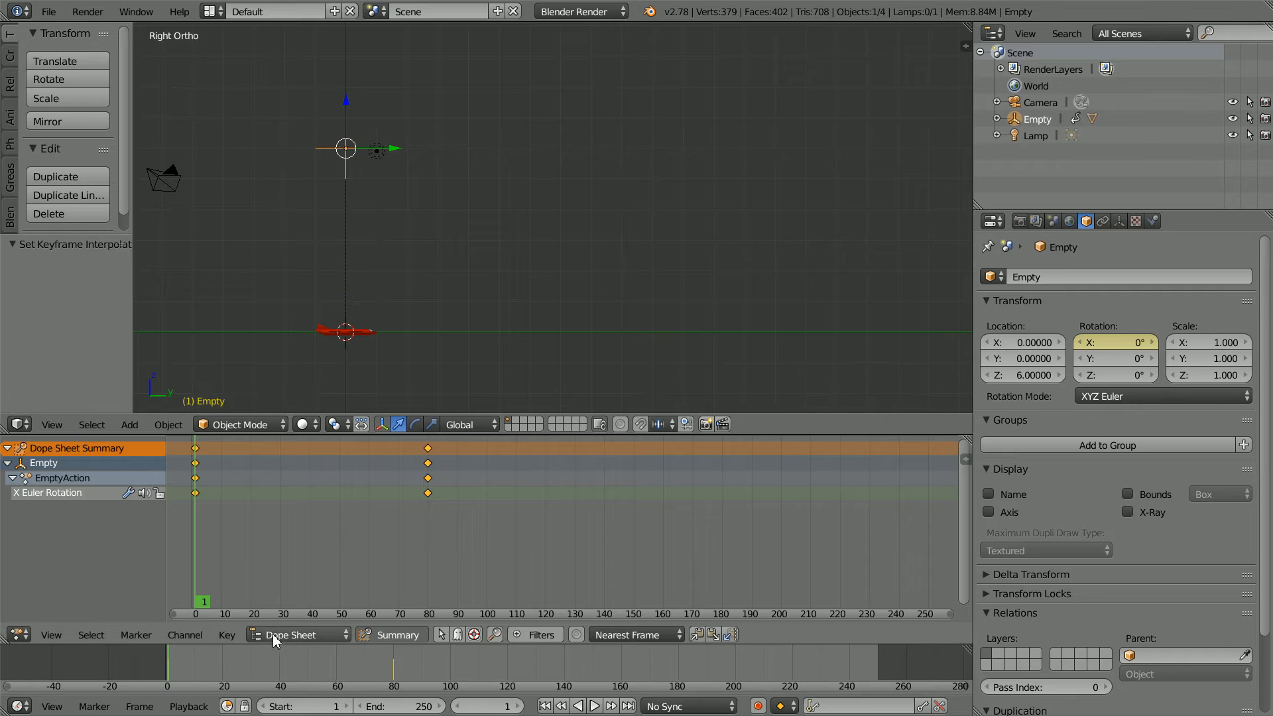
Step: Switch the Dope Sheet to Action Editor mode and rename the Empty's action to "loop"
{"action": "left_click", "coordinate": [307, 635]}
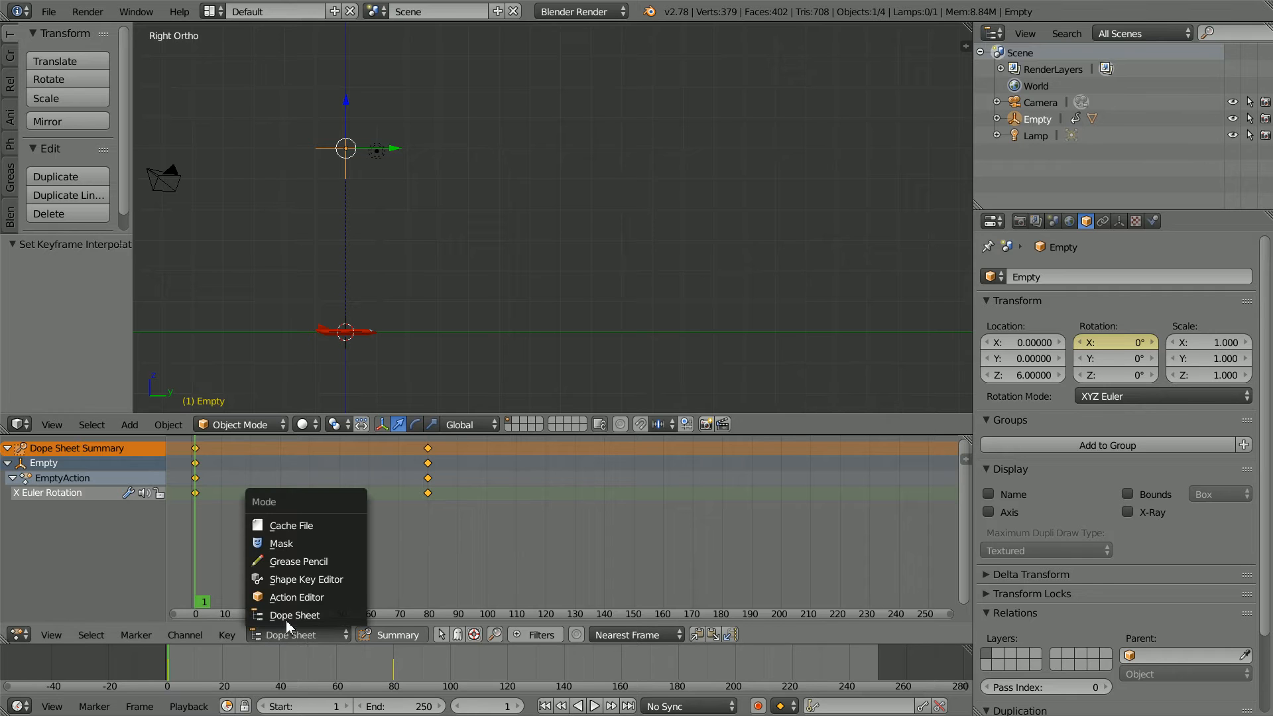
{"action": "left_click", "coordinate": [339, 596]}
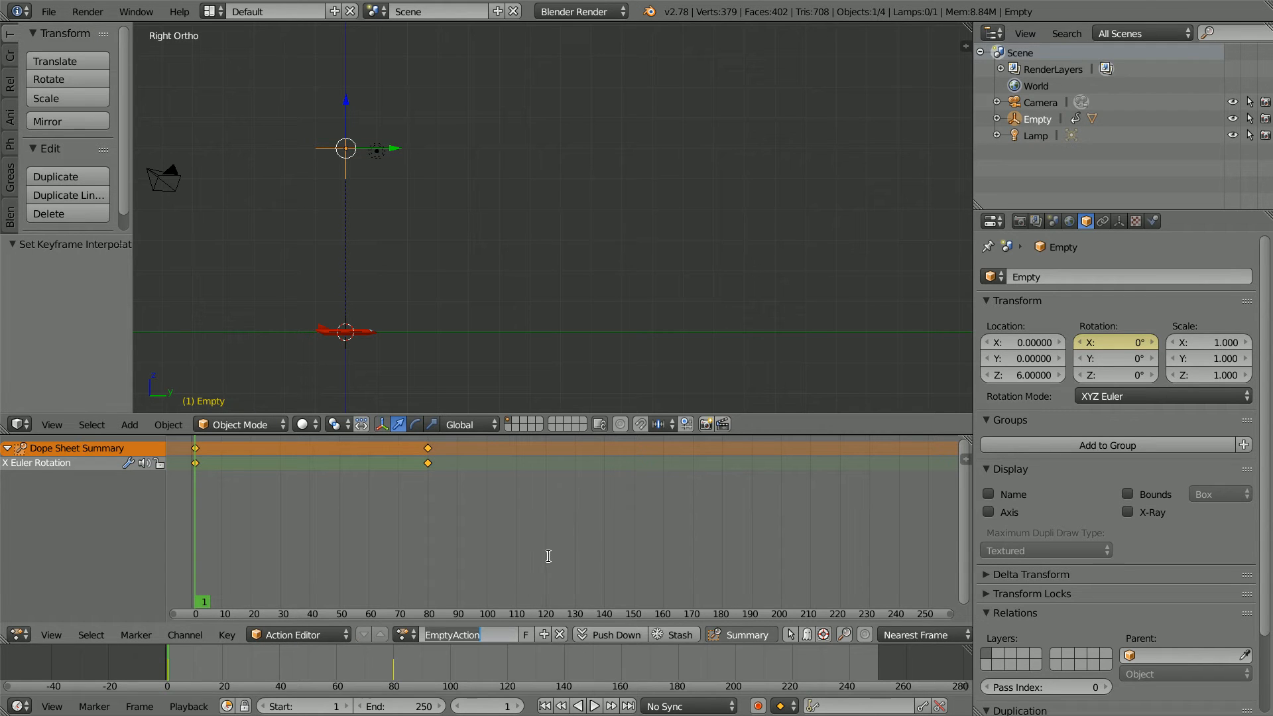
{"action": "key", "text": "BackSpace"}
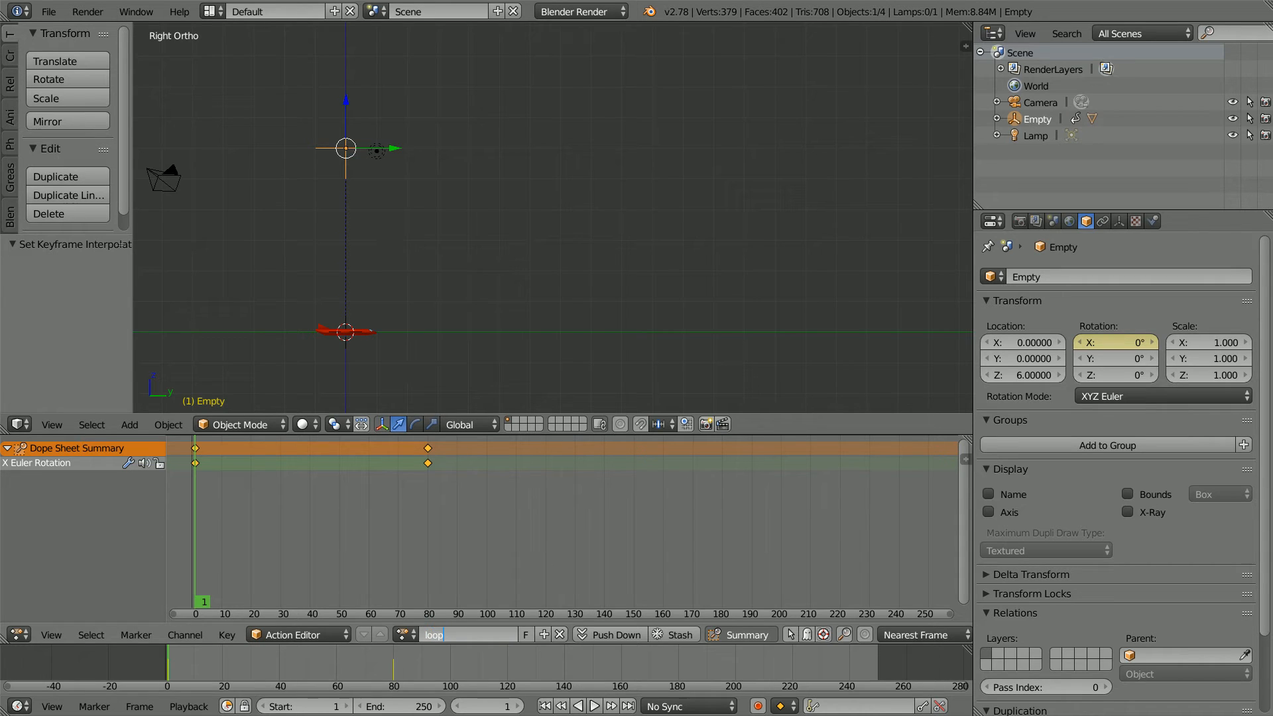
{"action": "key", "text": "Return"}
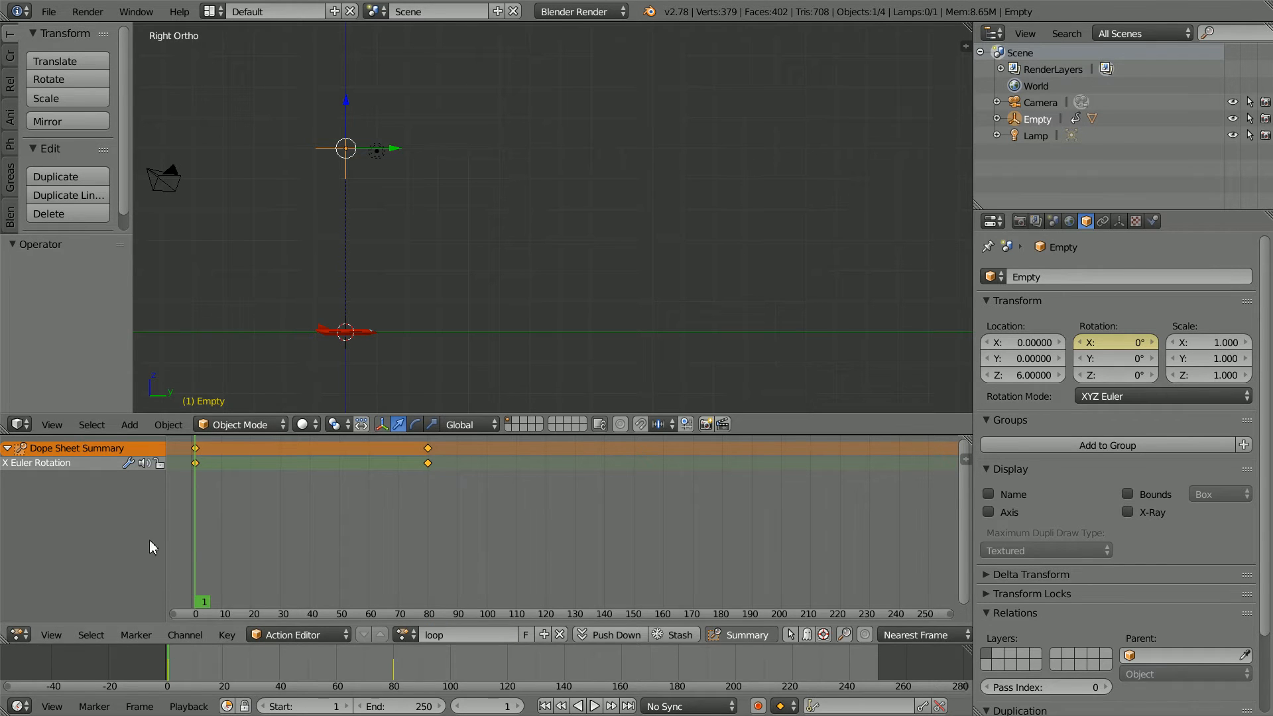
Step: Change the Action Editor area to the NLA Editor and push the loop action down as a strip on a new track
{"action": "left_click", "coordinate": [19, 635]}
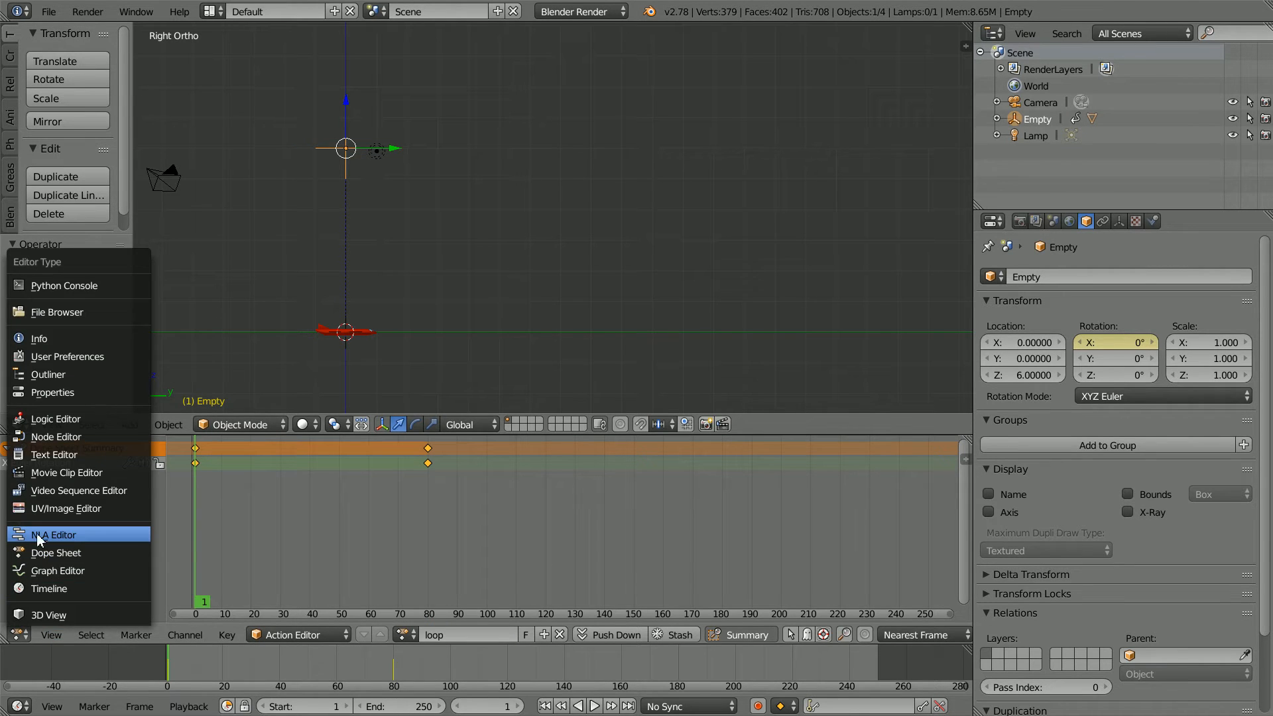
{"action": "left_click", "coordinate": [94, 541]}
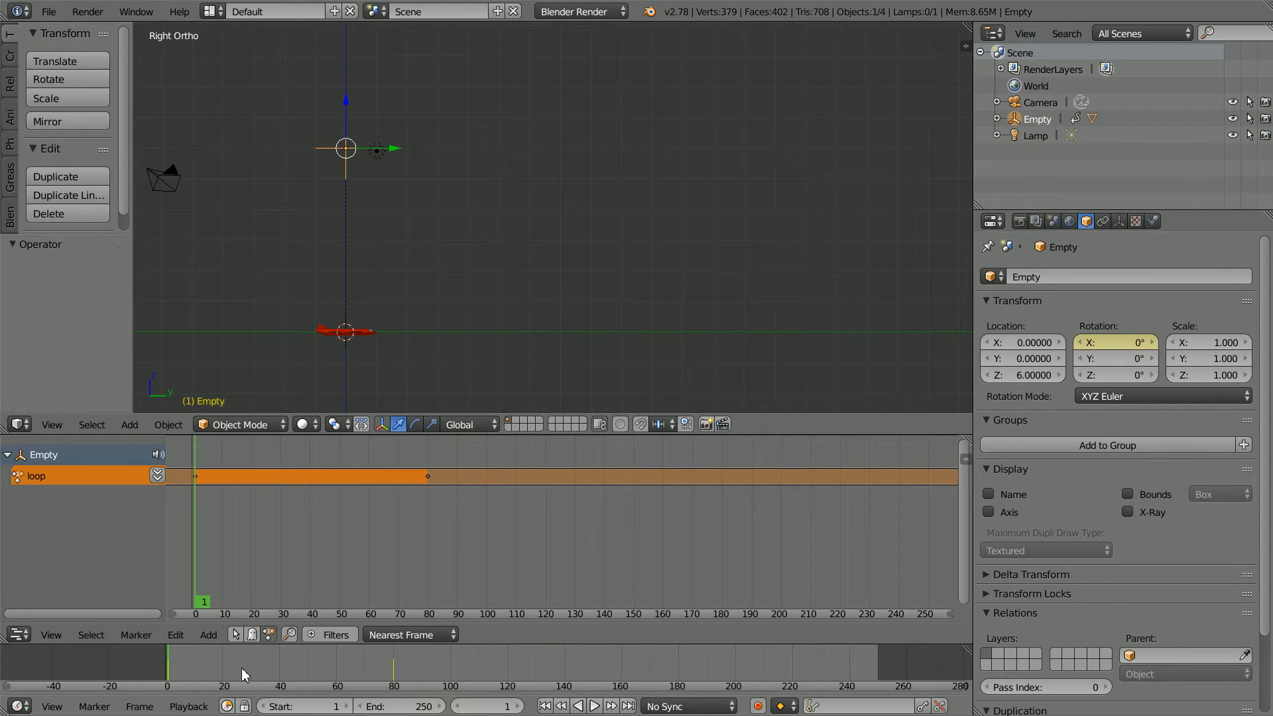
{"action": "left_click", "coordinate": [157, 476]}
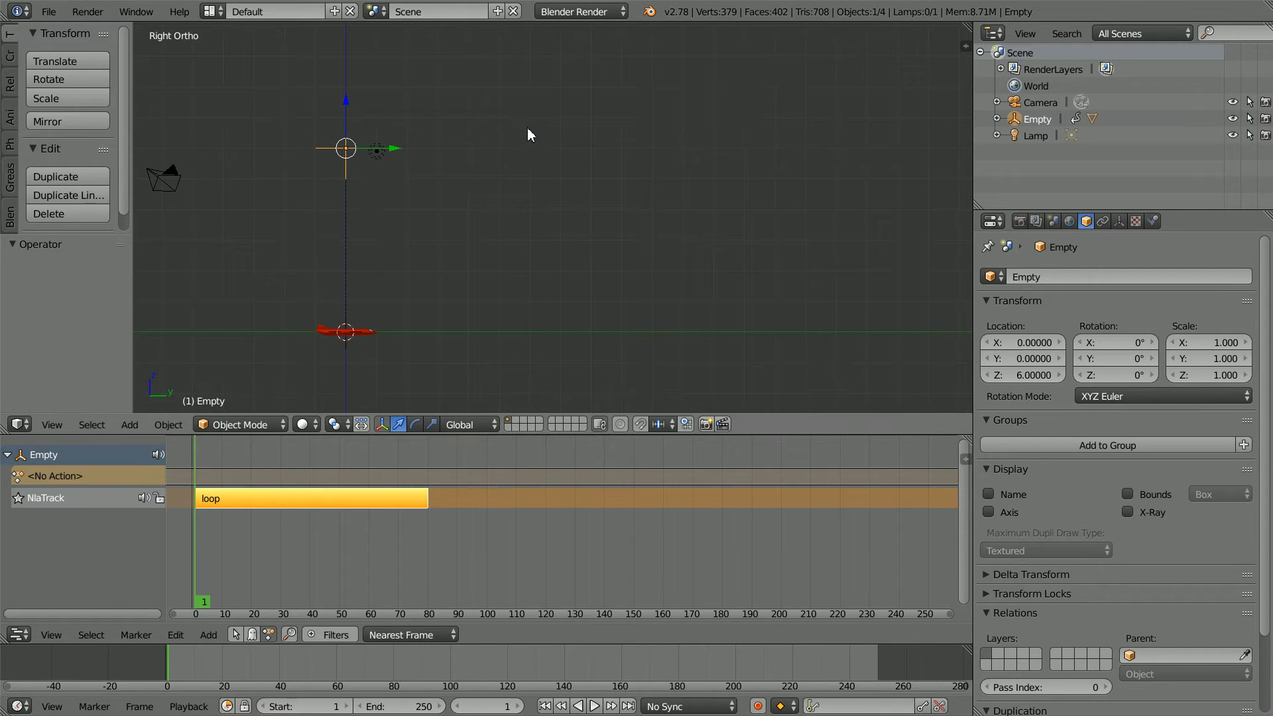
Step: Play the loop strip to check the jet plane's motion, stop it and return to the first frame
{"action": "scroll", "coordinate": [528, 128], "scroll_direction": "down", "scroll_amount": 1}
{"action": "middle_click_drag", "start_coordinate": [591, 153], "coordinate": [544, 231], "text": "shift"}
{"action": "left_click", "coordinate": [595, 706]}
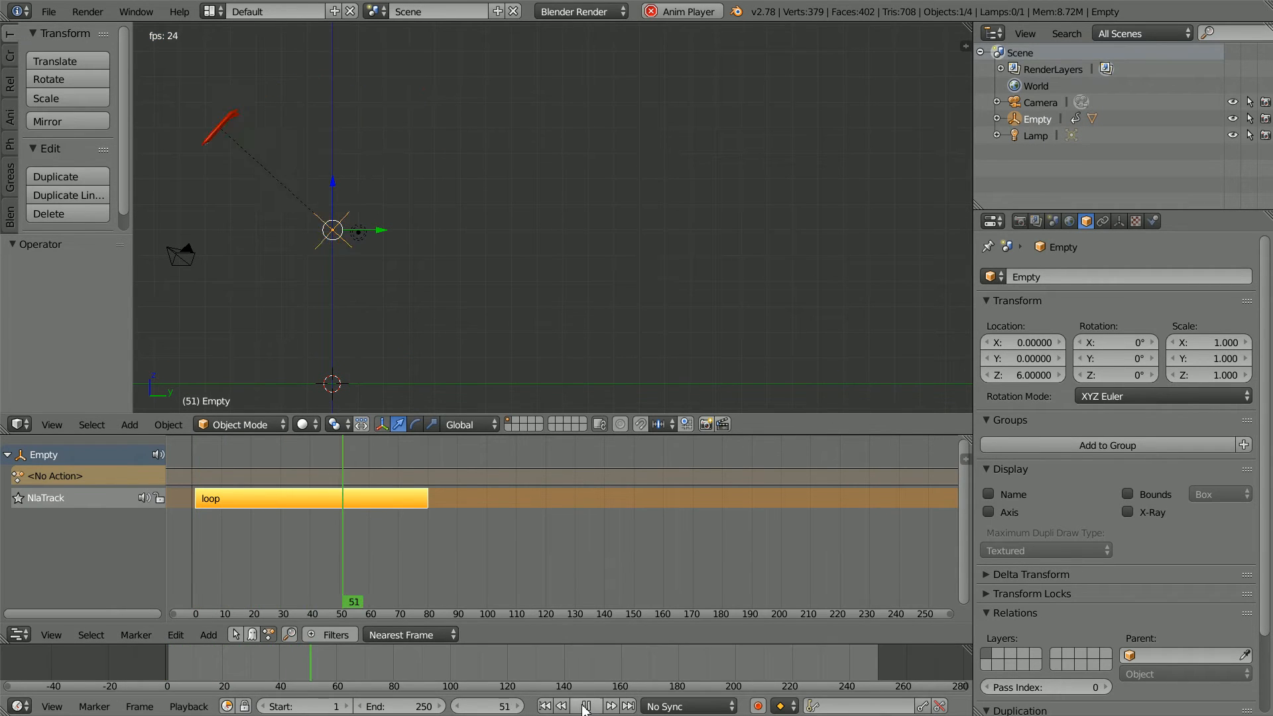
{"action": "left_click", "coordinate": [584, 708]}
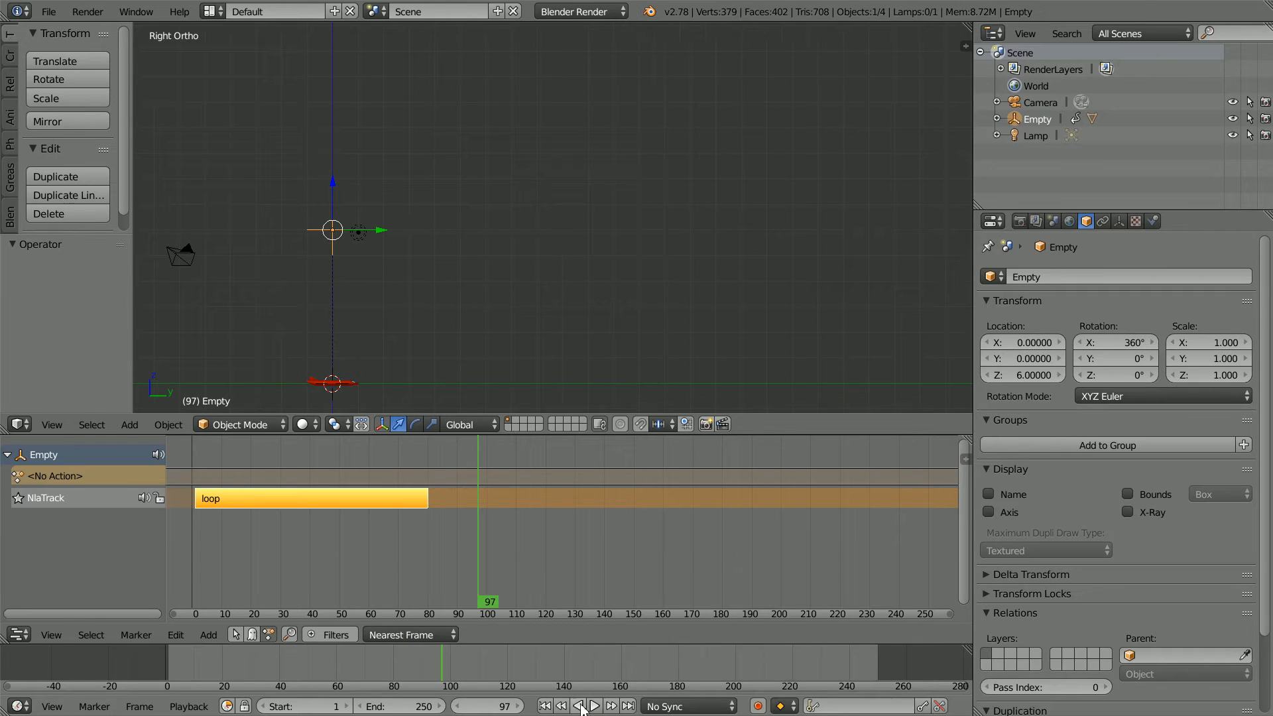
{"action": "left_click", "coordinate": [544, 707]}
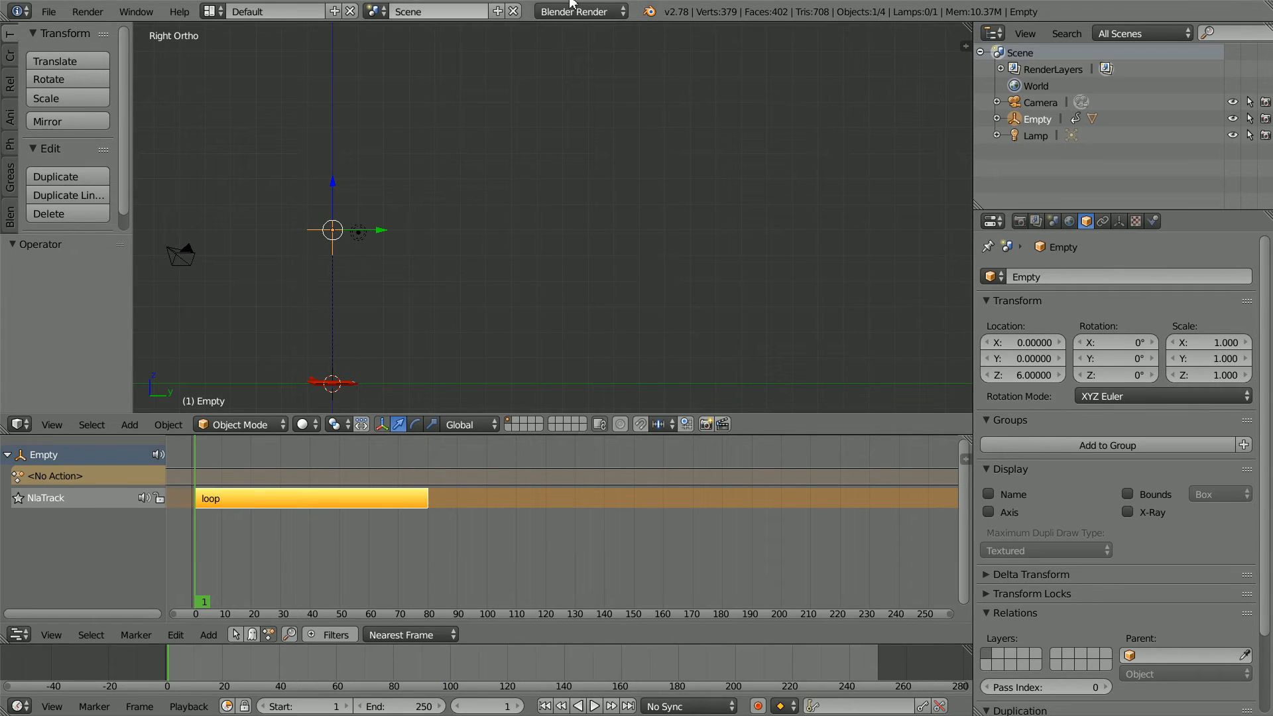
Step: Set the render engine to Blend4Web and apply its recommended shading options
{"action": "left_click", "coordinate": [608, 14]}
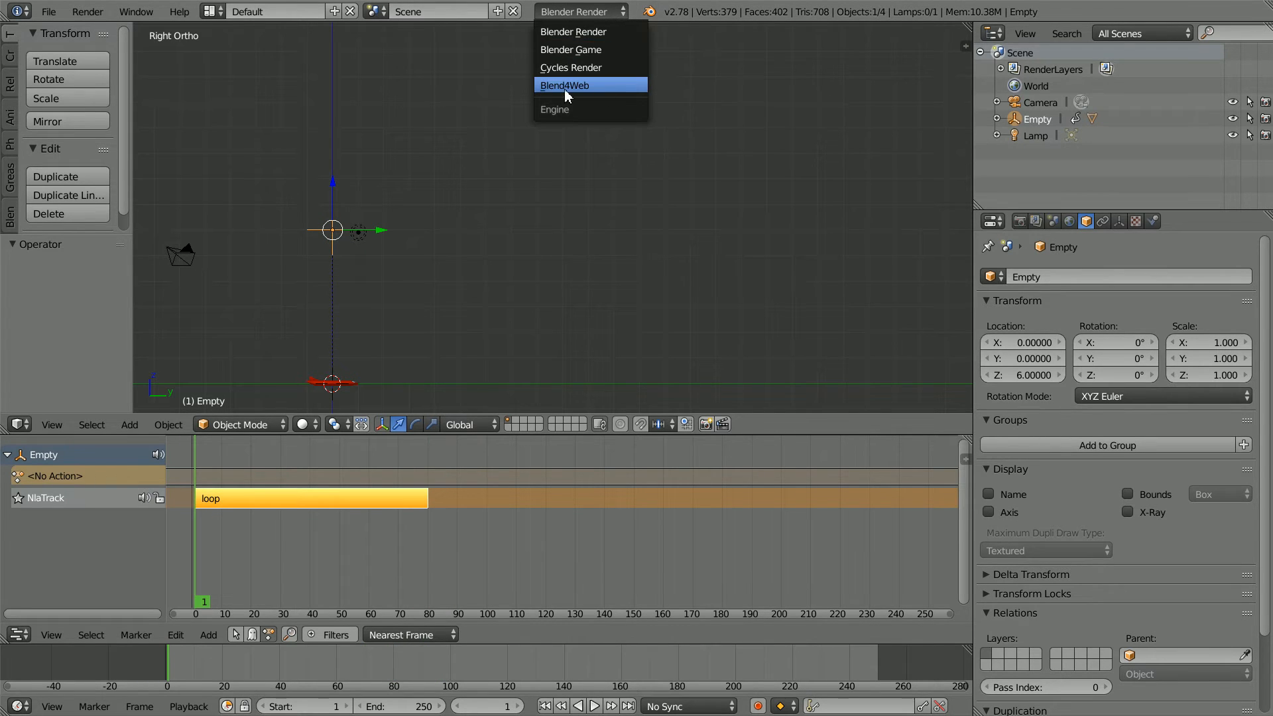
{"action": "left_click", "coordinate": [615, 87]}
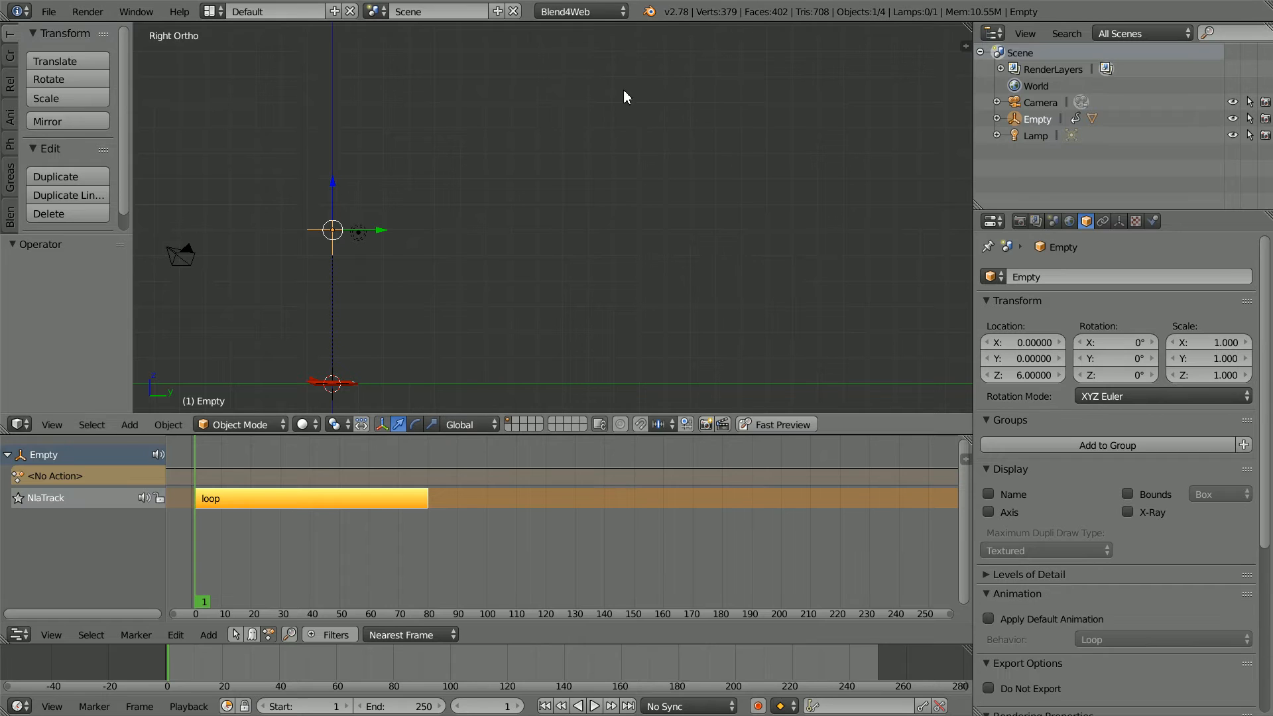
{"action": "left_click", "coordinate": [1018, 222]}
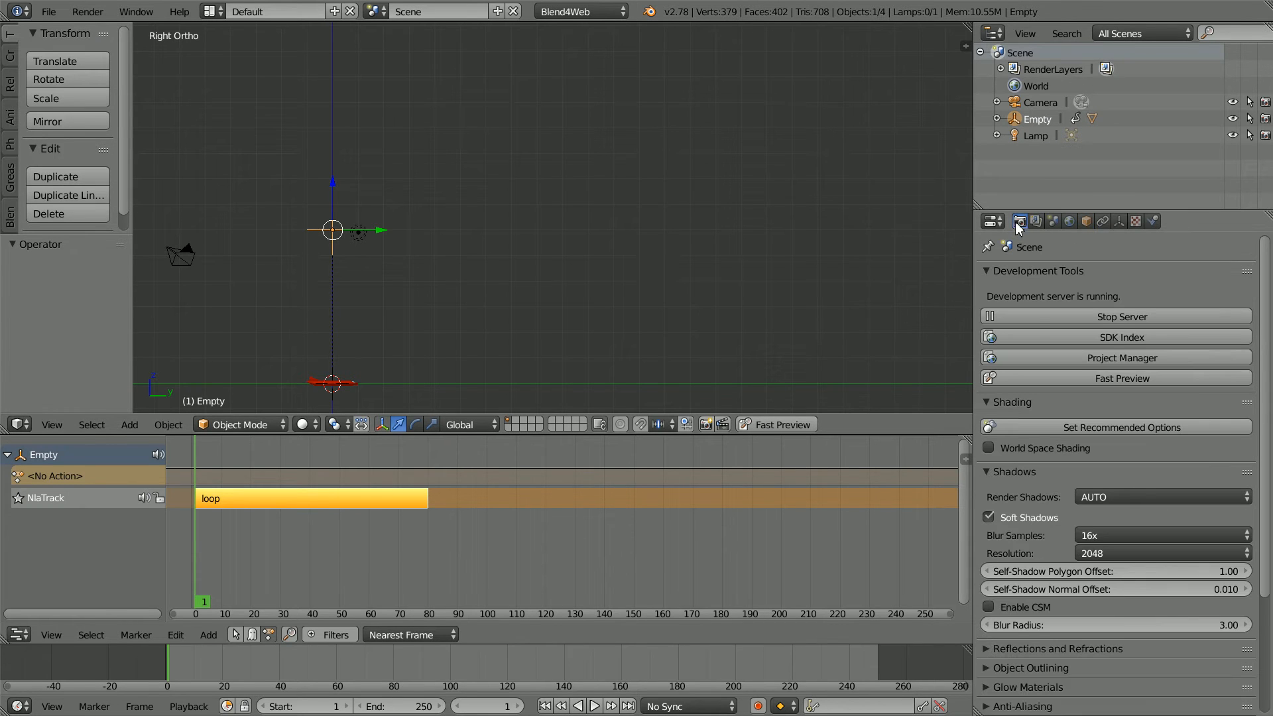
{"action": "left_click", "coordinate": [1131, 429]}
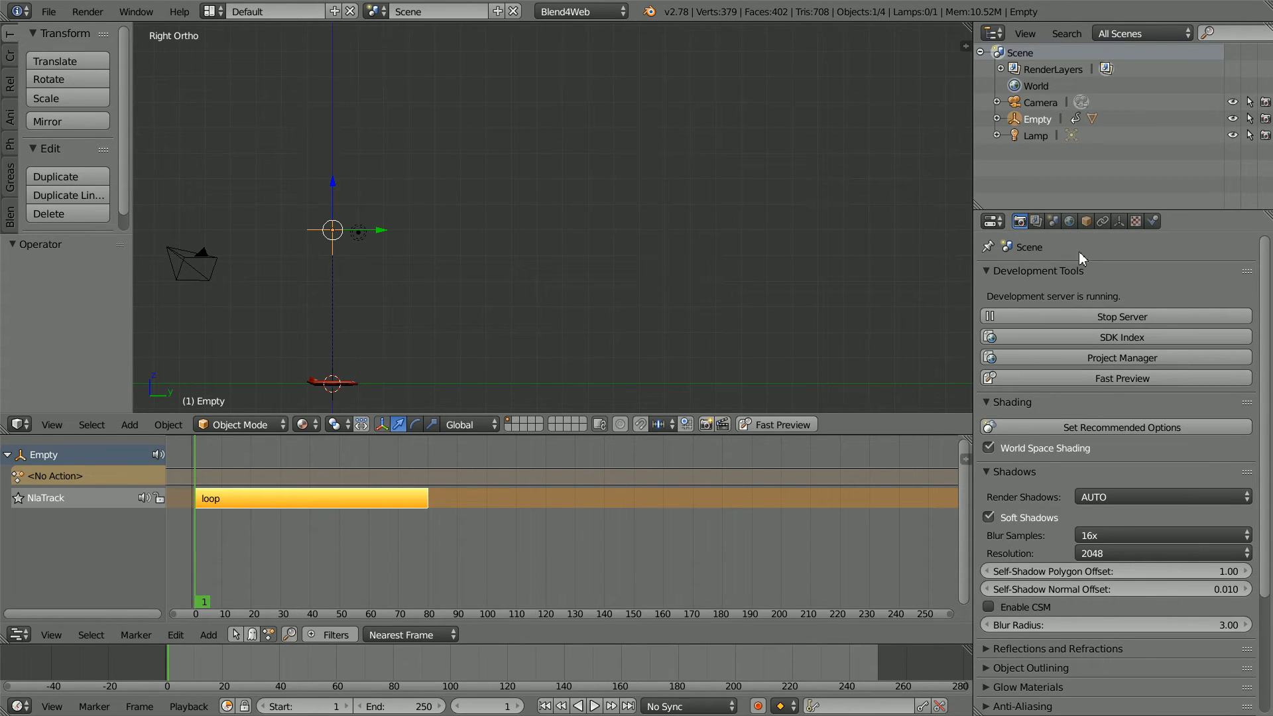
Step: Enable NLA and Cyclic NLA in the scene settings
{"action": "left_click", "coordinate": [1054, 222]}
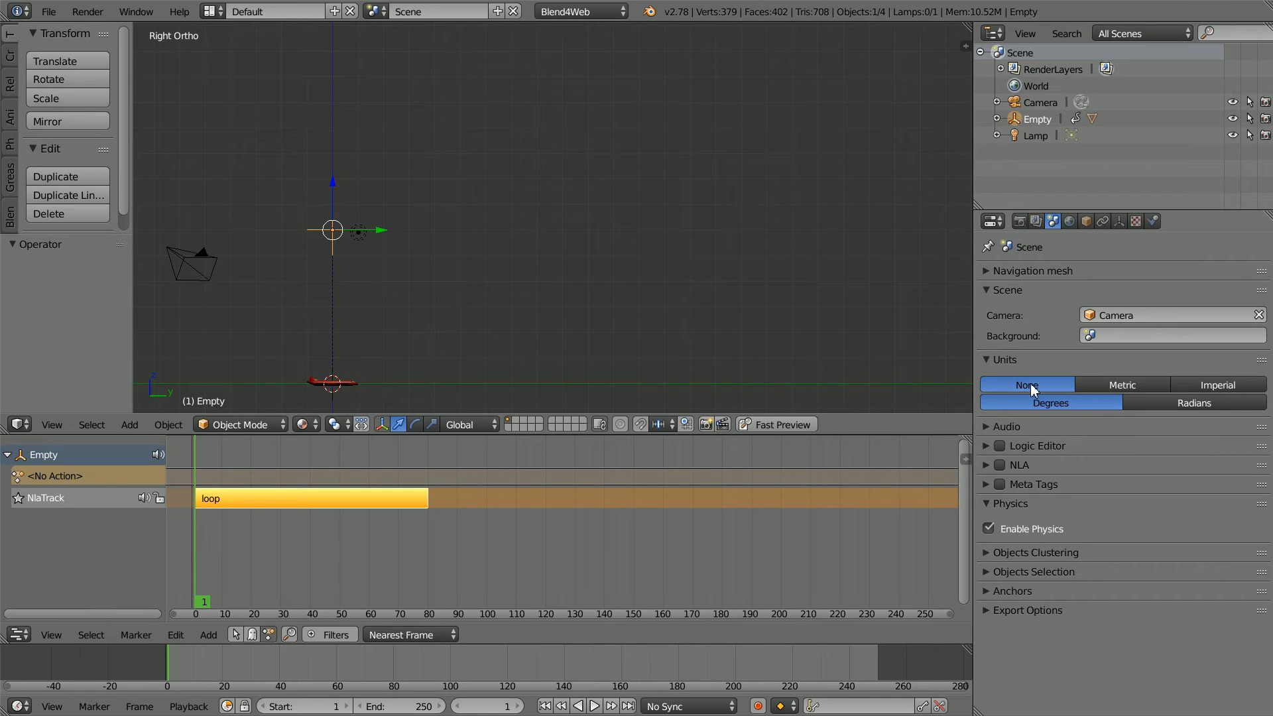
{"action": "left_click", "coordinate": [985, 465]}
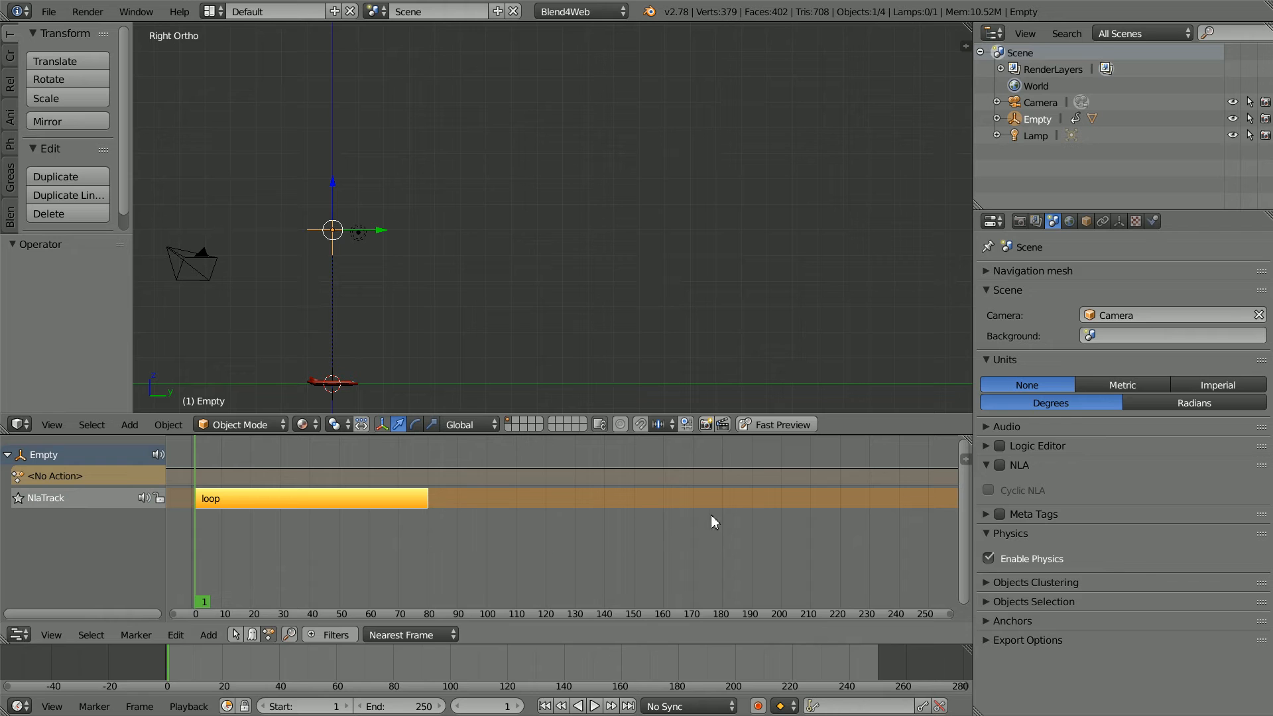
{"action": "left_click", "coordinate": [1000, 466]}
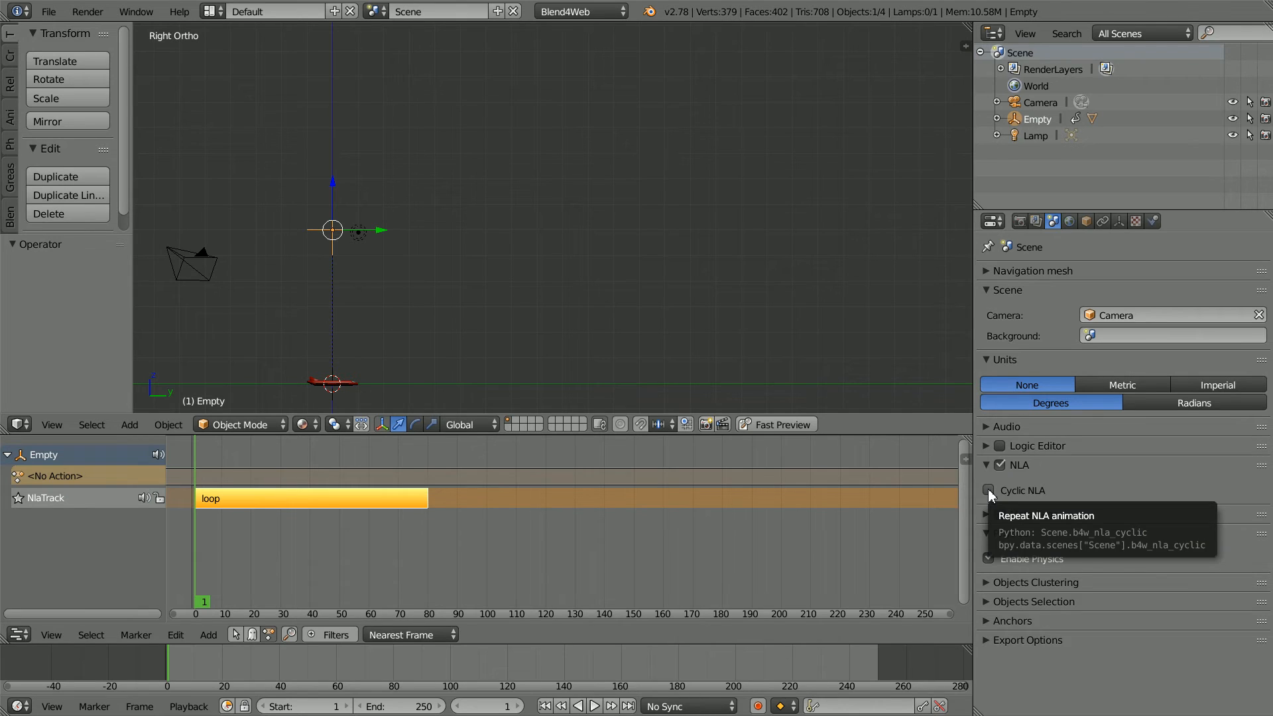
{"action": "left_click", "coordinate": [989, 491]}
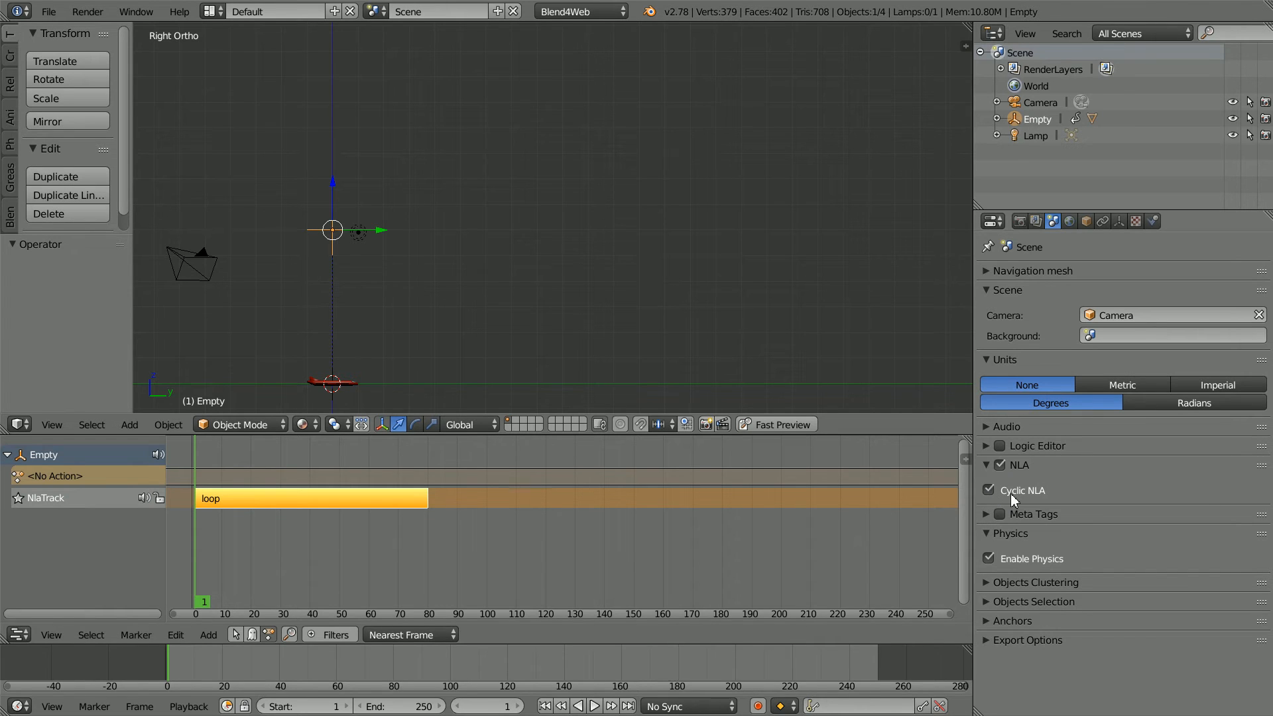
Step: Run a Fast Preview of the scene and open the timeline's end frame value
{"action": "left_click", "coordinate": [763, 424]}
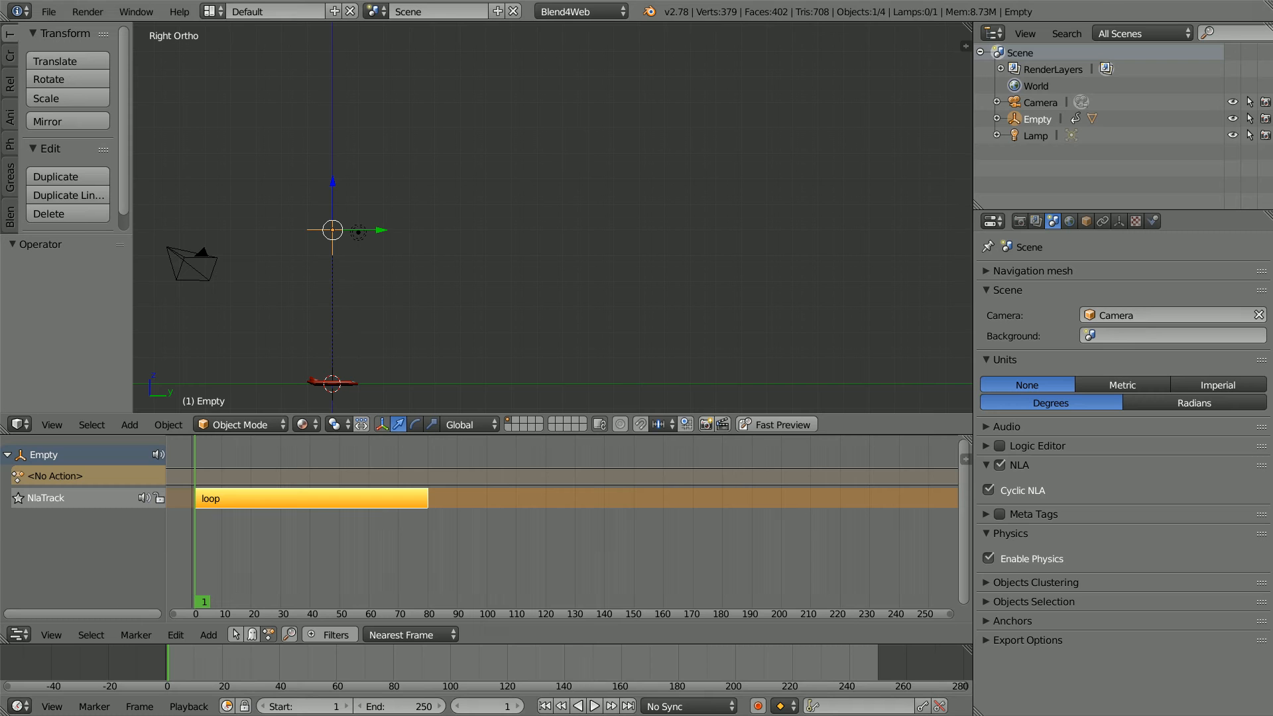
{"action": "left_click", "coordinate": [418, 708]}
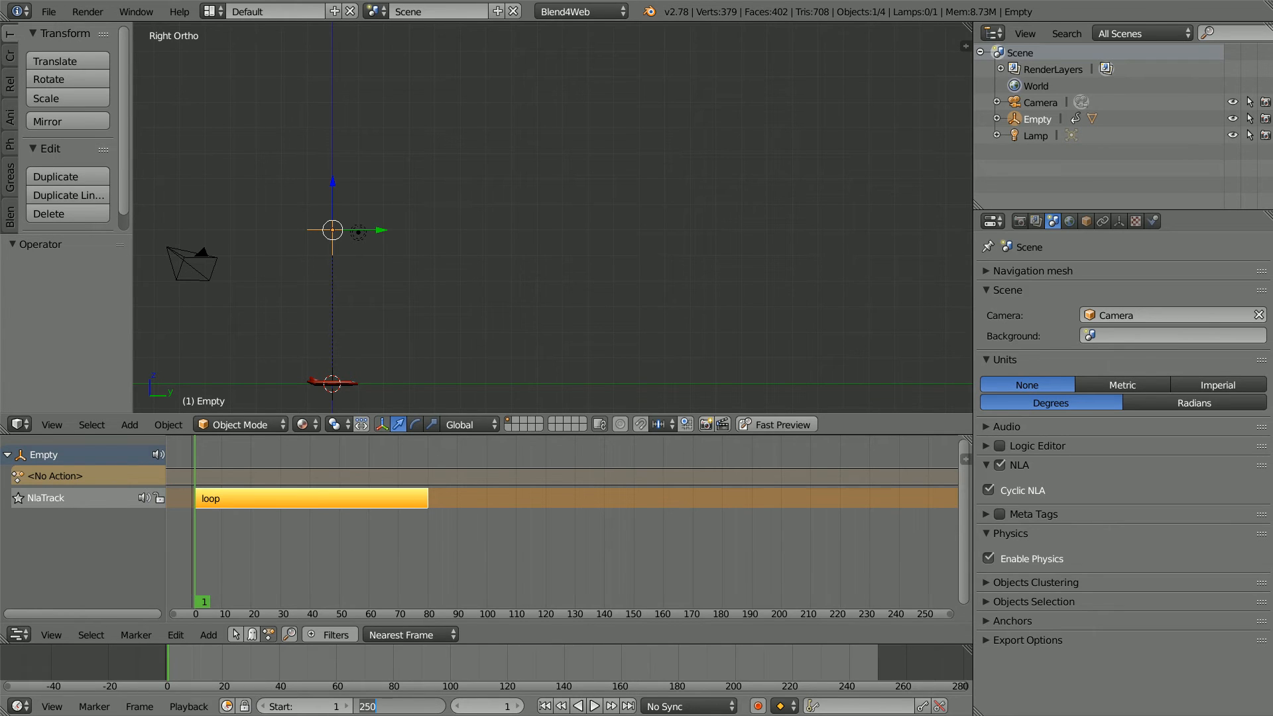
{"action": "key", "text": "Return"}
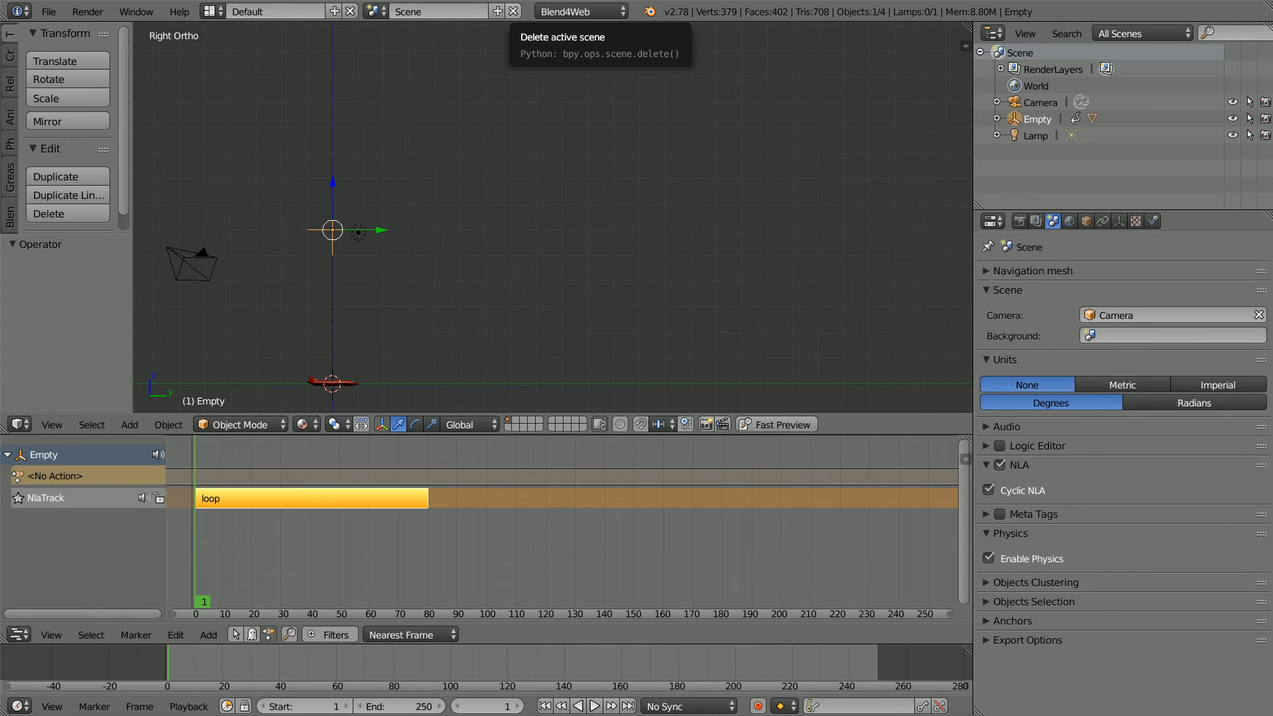
Step: Insert a single keyframe on the Empty's Y location at frame 1
{"action": "left_click", "coordinate": [1086, 223]}
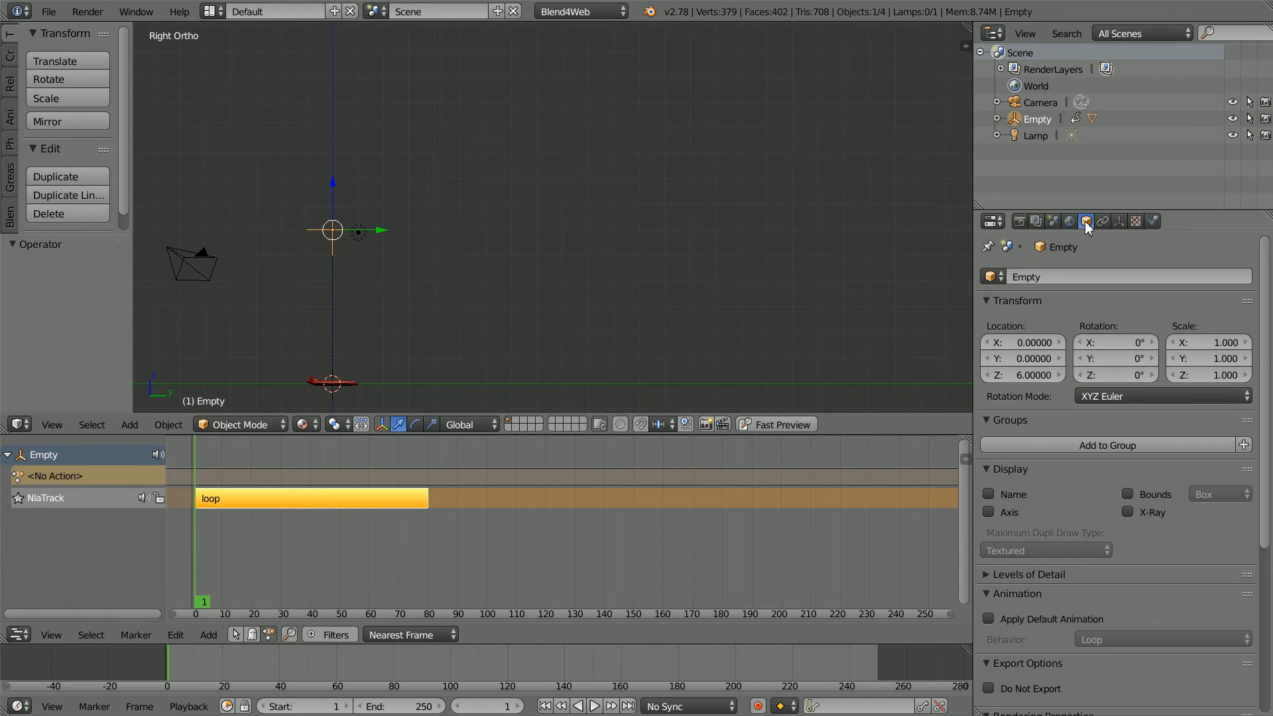
{"action": "right_click", "coordinate": [1026, 355]}
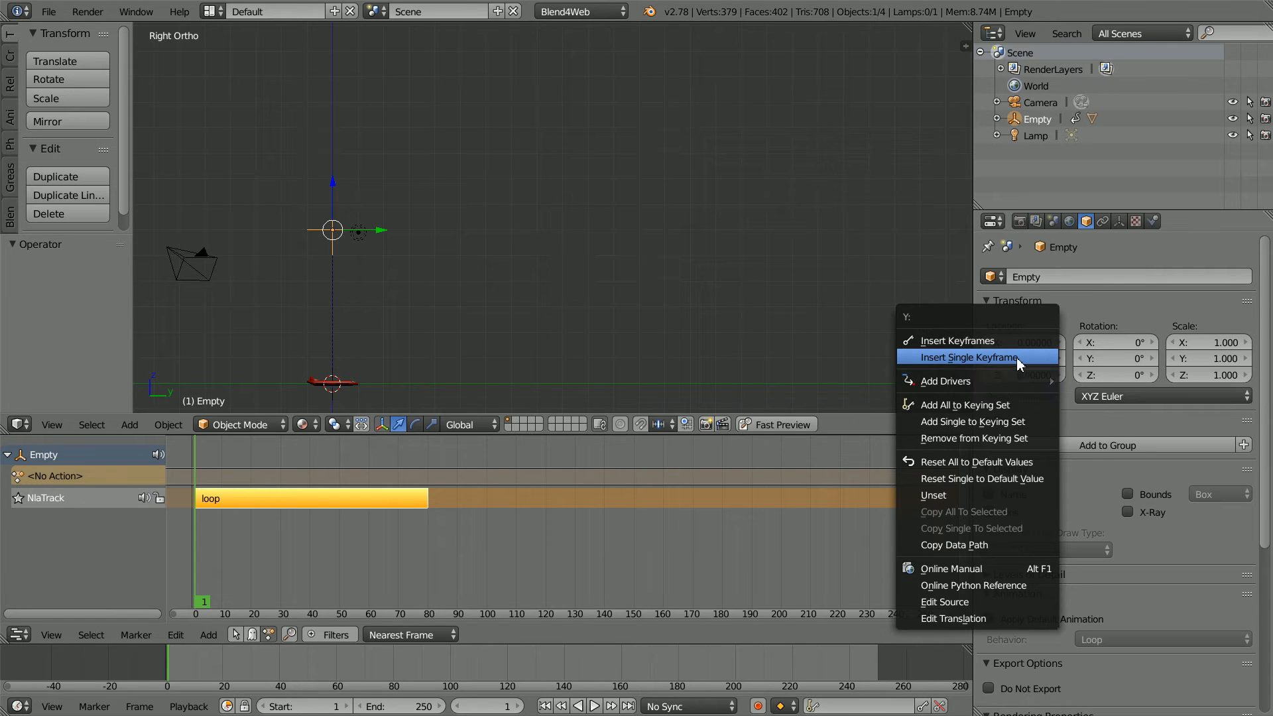
{"action": "left_click", "coordinate": [1017, 356]}
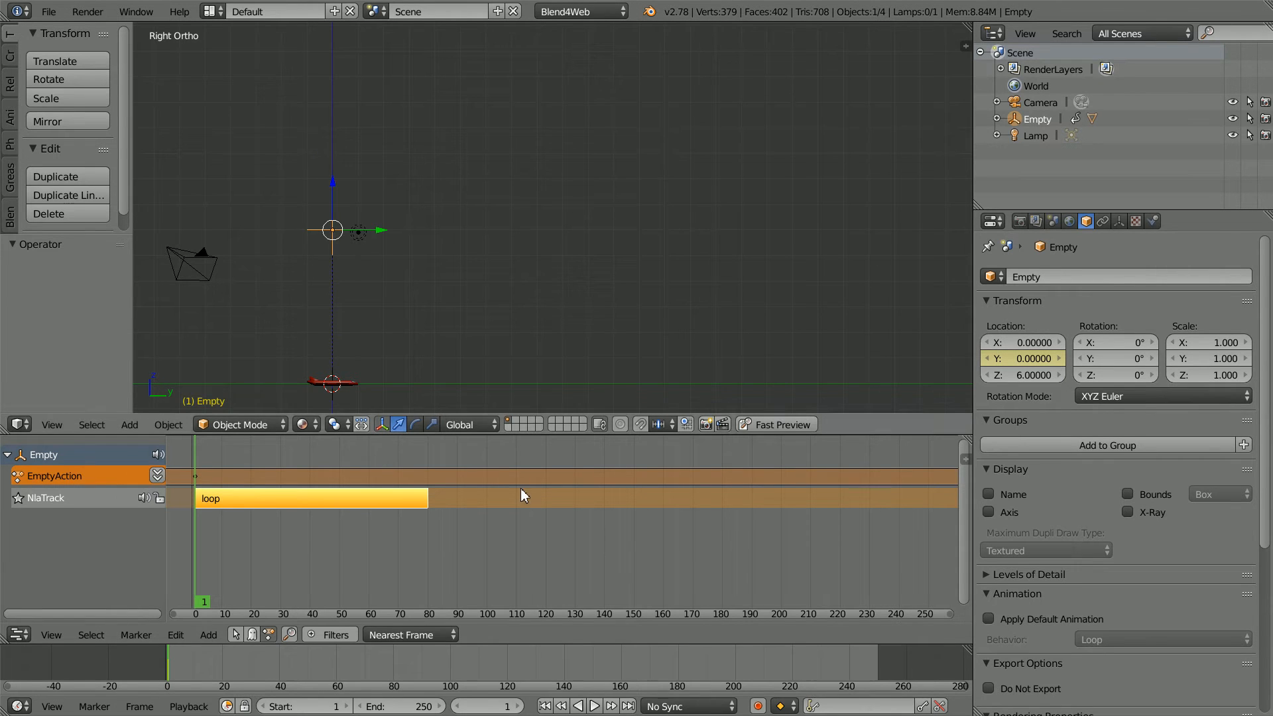
Step: Set the Empty's Y location to 12 at frame 40 and insert a single keyframe on it
{"action": "left_click", "coordinate": [494, 706]}
{"action": "type", "text": "40"}
{"action": "key", "text": "Return"}
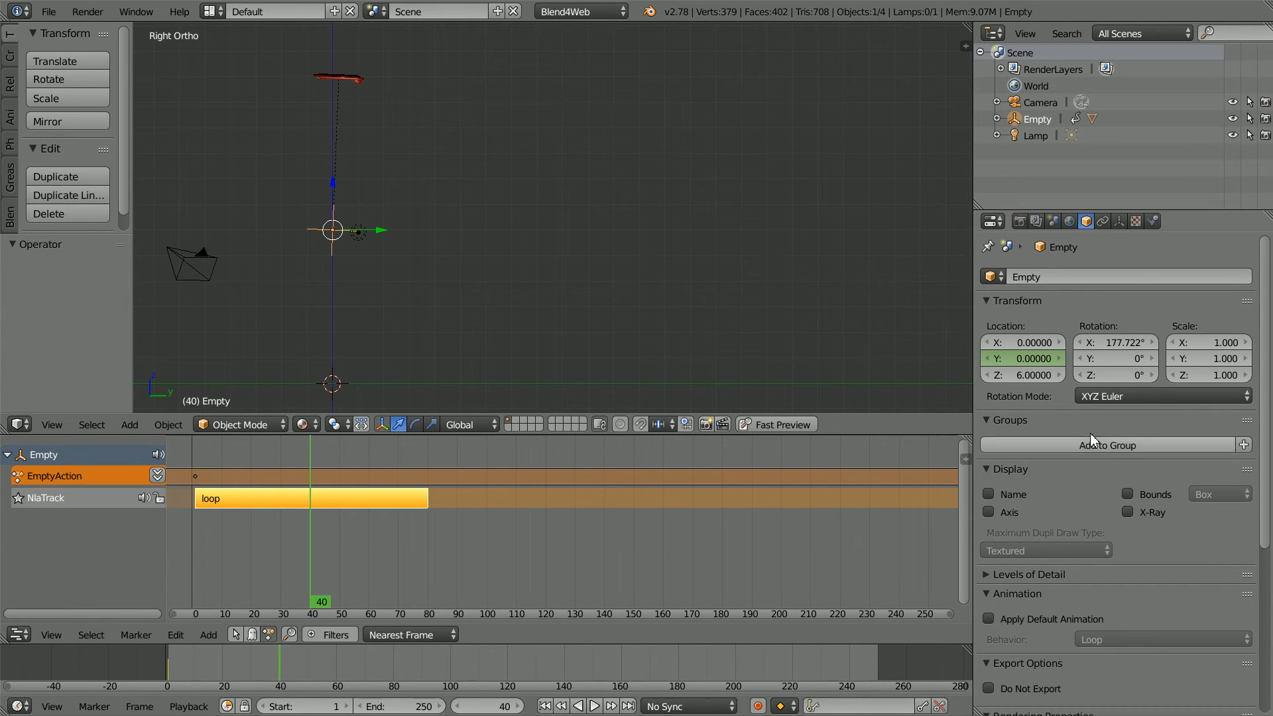
{"action": "left_click", "coordinate": [1037, 358]}
{"action": "type", "text": "12"}
{"action": "key", "text": "Return"}
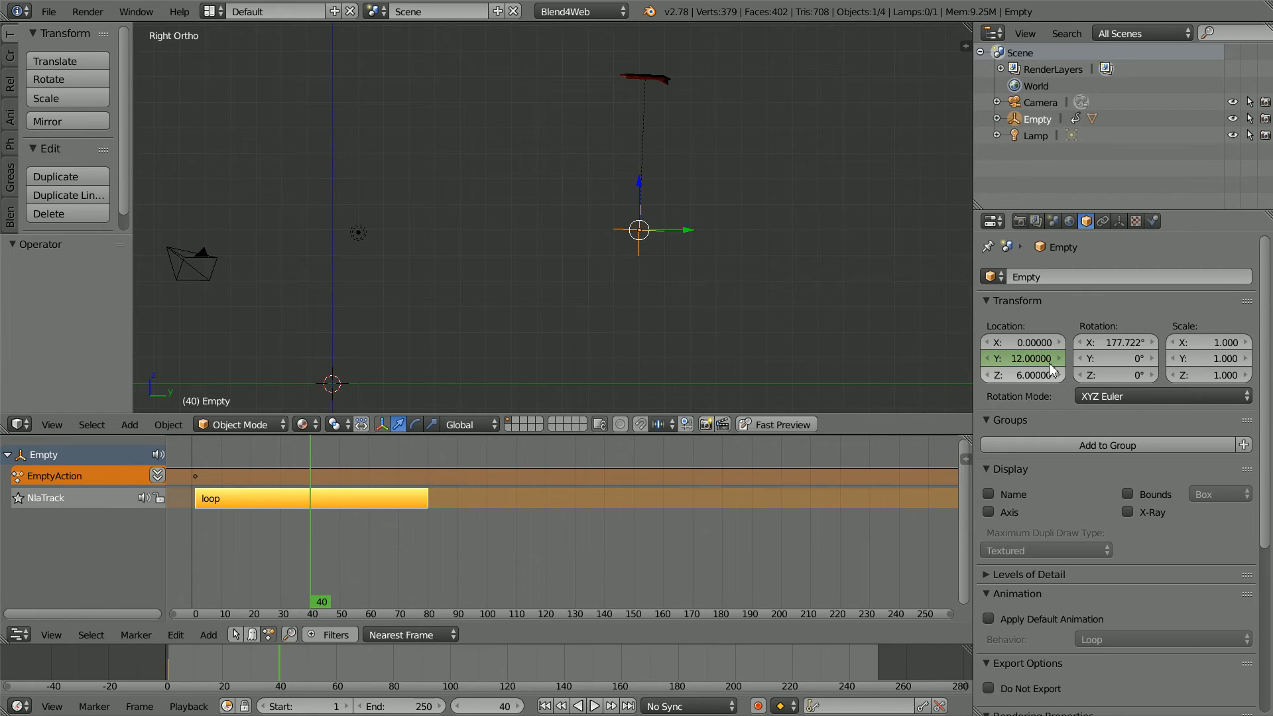
{"action": "right_click", "coordinate": [1033, 357]}
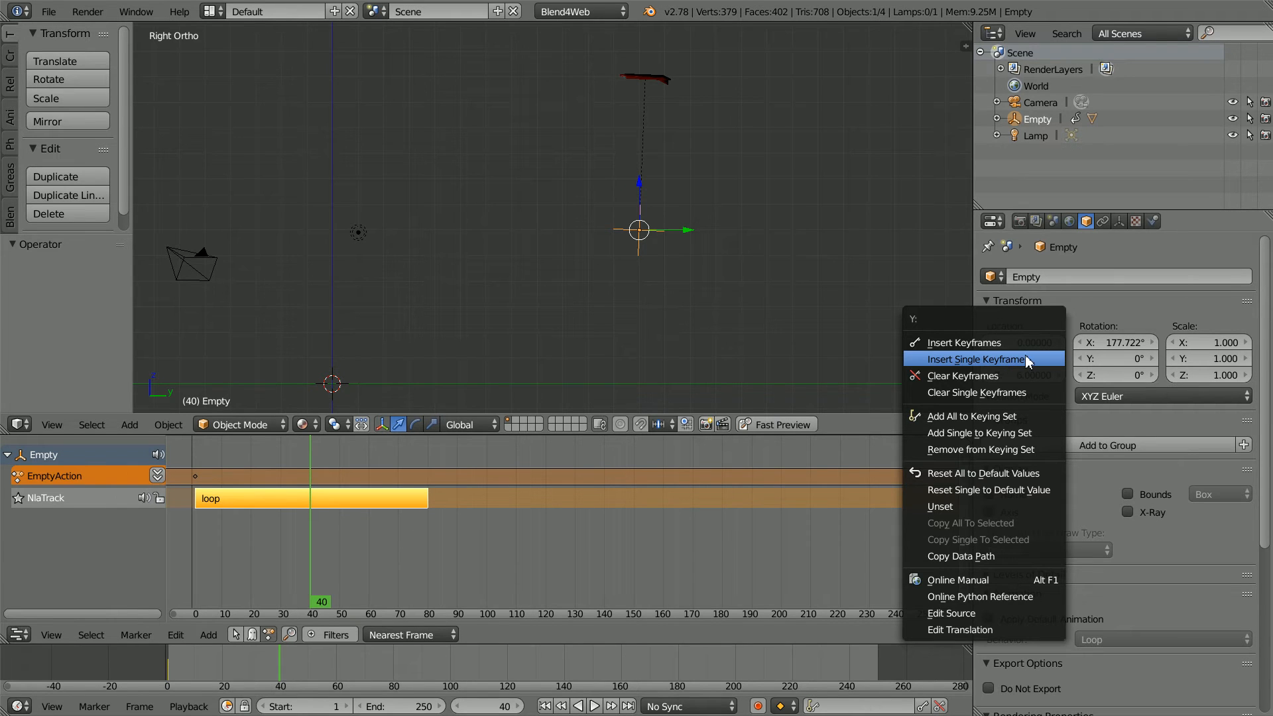
{"action": "left_click", "coordinate": [1030, 358]}
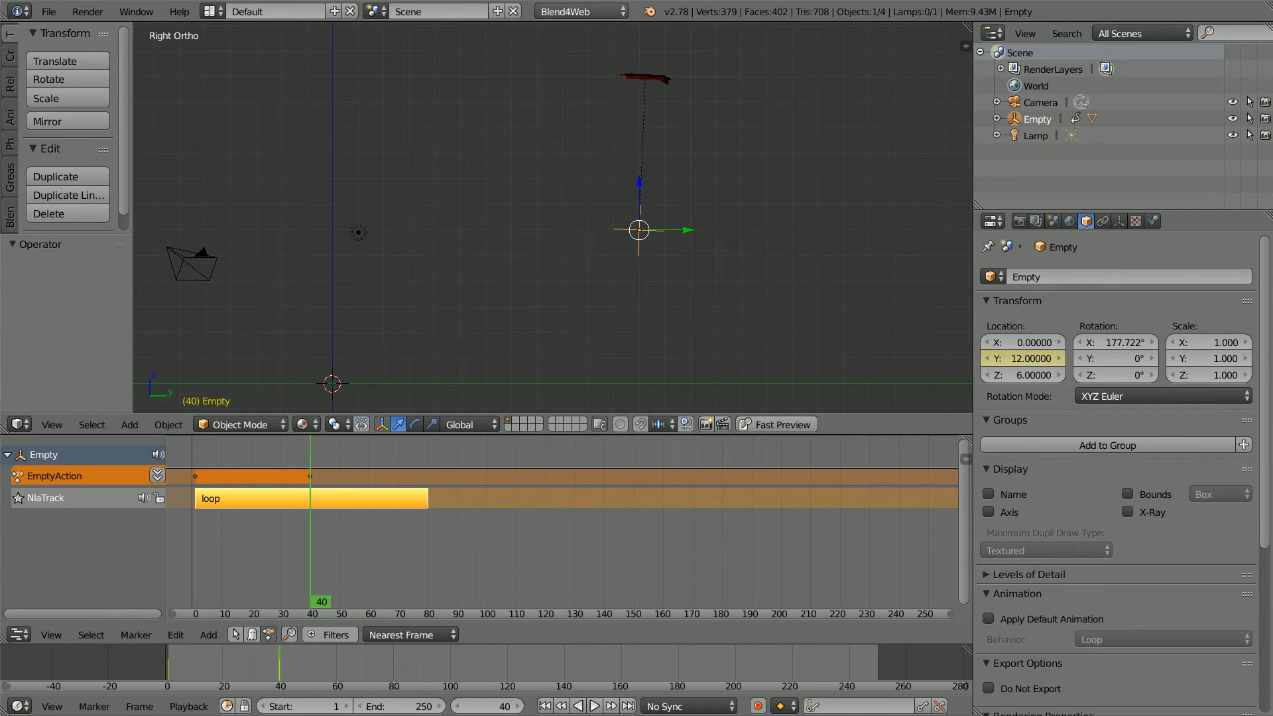
Step: Set the Y location keyframes to Linear interpolation in the Dope Sheet's Action Editor
{"action": "left_click", "coordinate": [20, 634]}
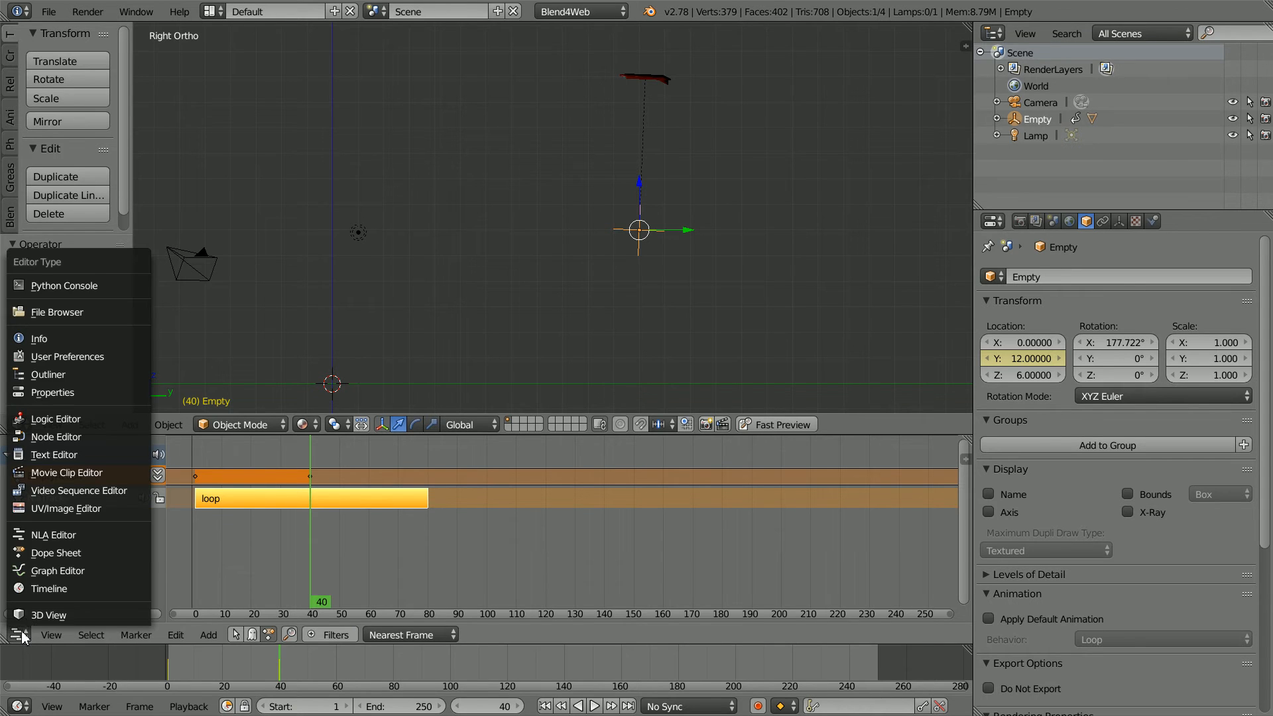
{"action": "left_click", "coordinate": [103, 550]}
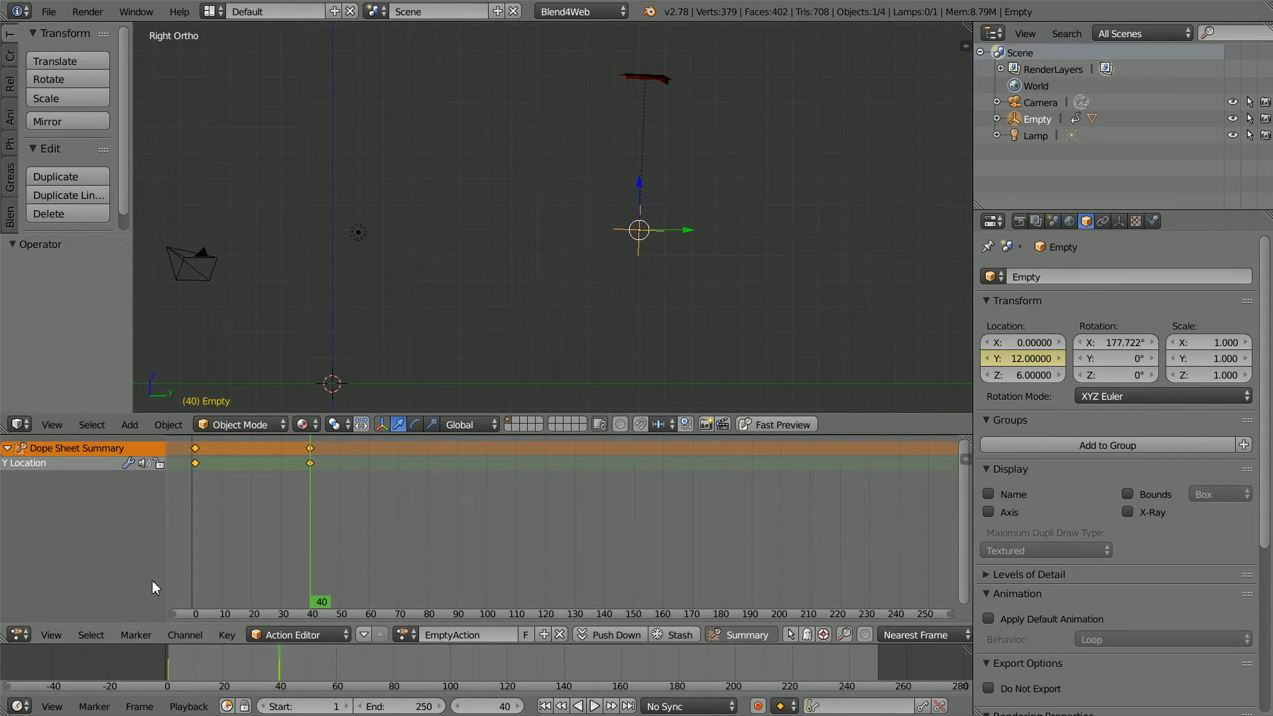
{"action": "left_click", "coordinate": [226, 635]}
{"action": "mouse_move", "coordinate": [257, 435]}
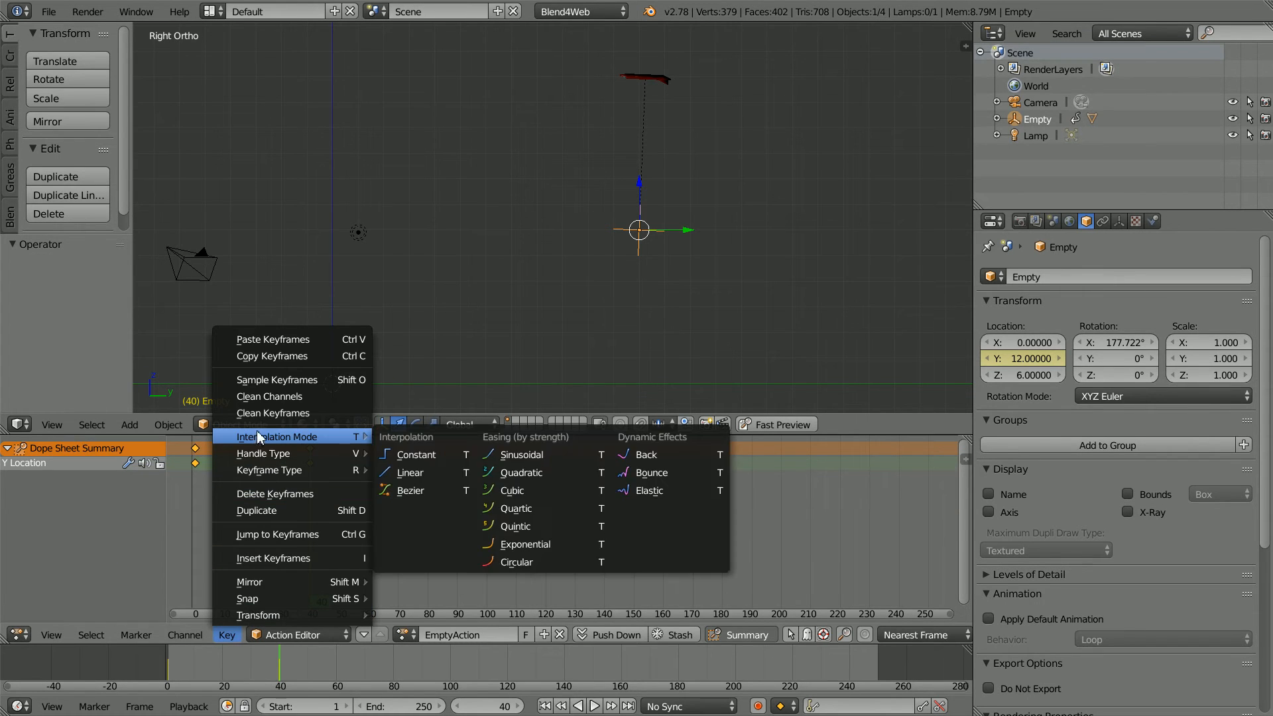
{"action": "left_click", "coordinate": [435, 475]}
Step: Rename the EmptyAction action as forward
{"action": "left_click", "coordinate": [462, 631]}
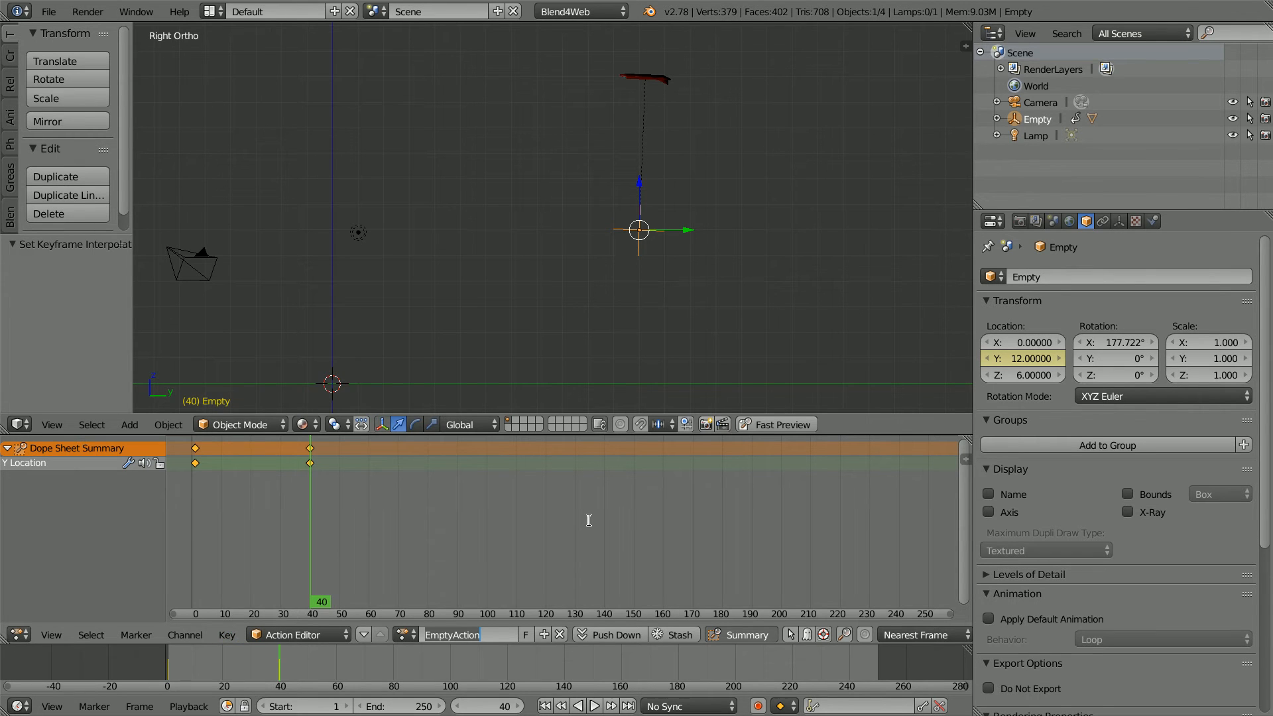
{"action": "type", "text": "forward"}
{"action": "key", "text": "Return"}
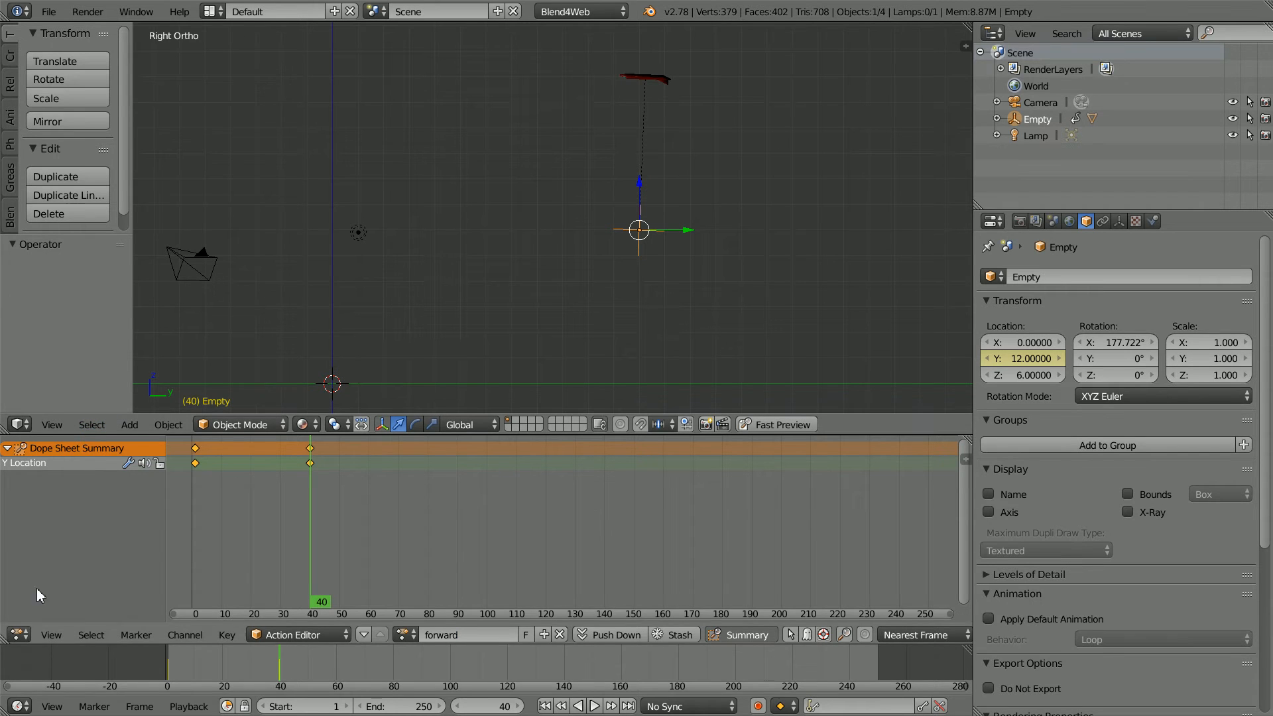
Step: Push the forward action down in the NLA Editor and place its strip directly after the loop strip on NlaTrack
{"action": "left_click", "coordinate": [20, 635]}
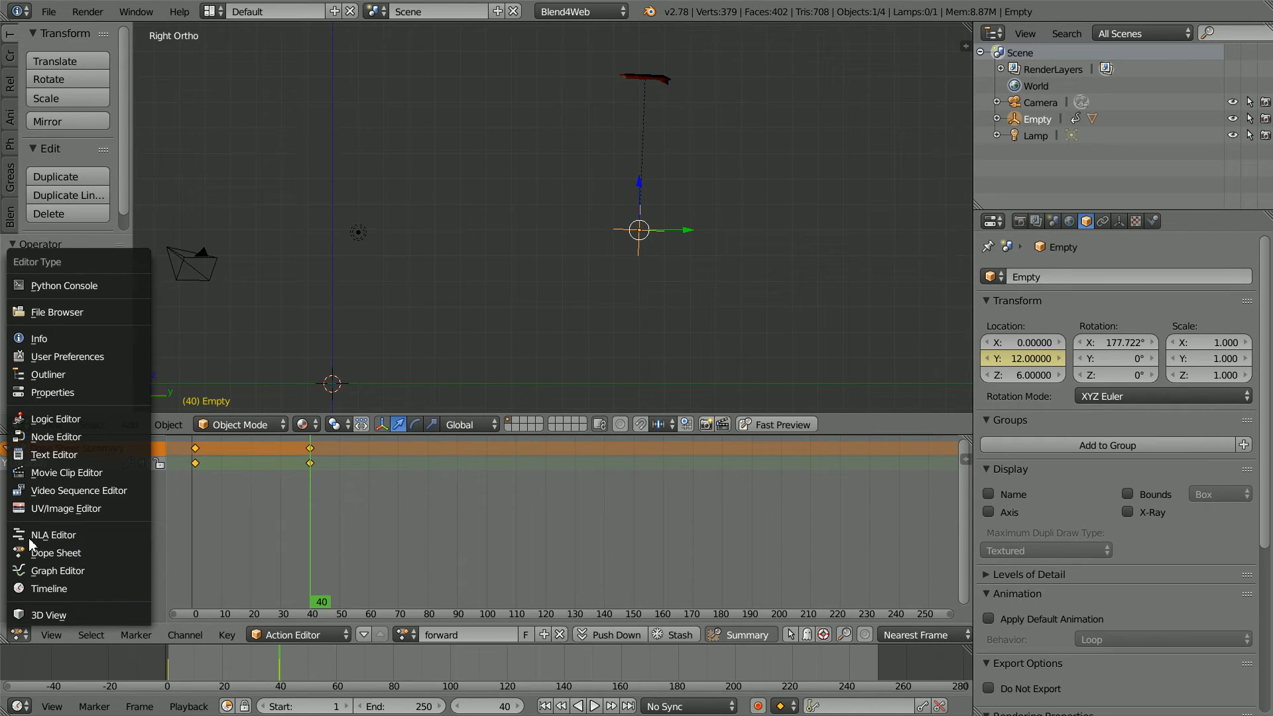
{"action": "left_click", "coordinate": [104, 536]}
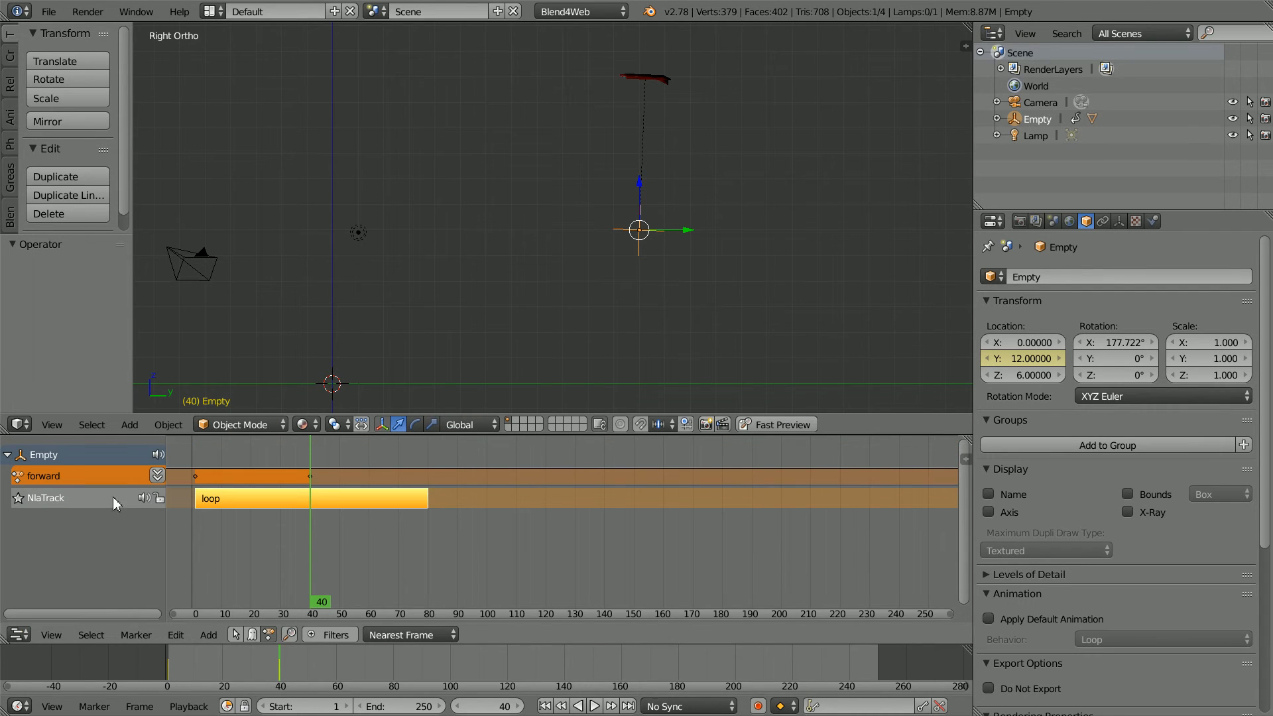
{"action": "left_click", "coordinate": [157, 474]}
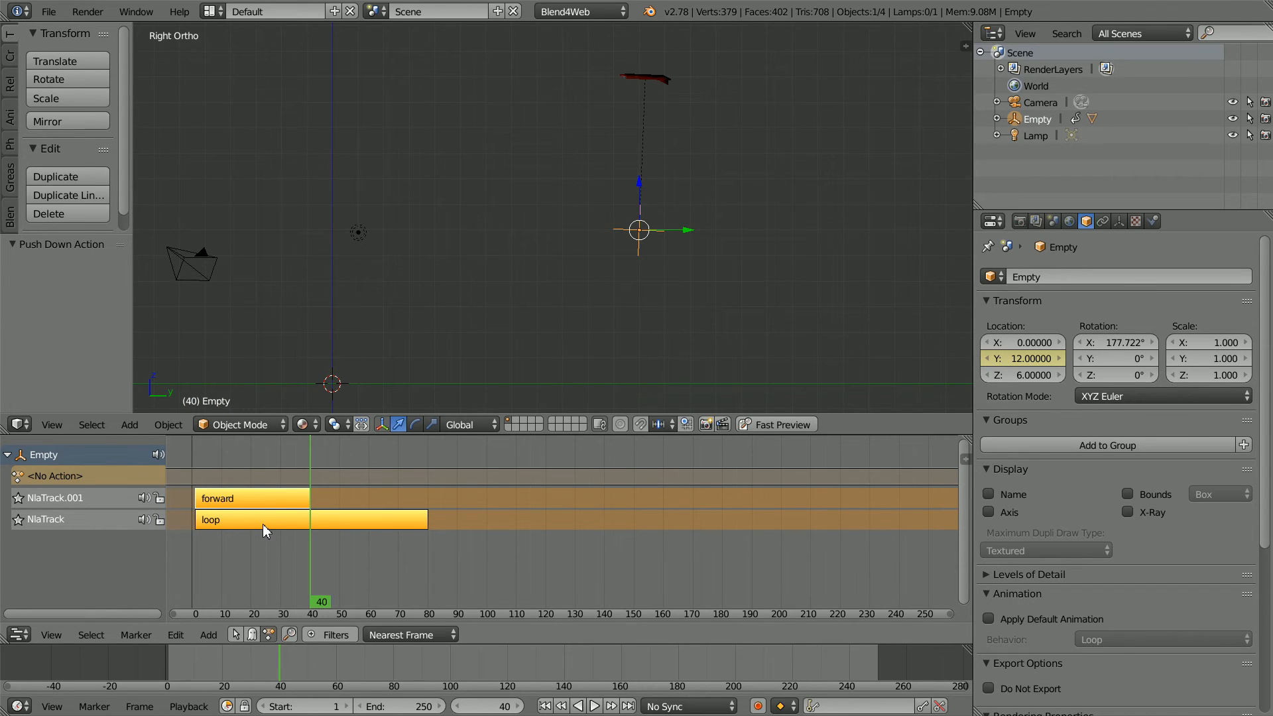
{"action": "right_click", "coordinate": [261, 498]}
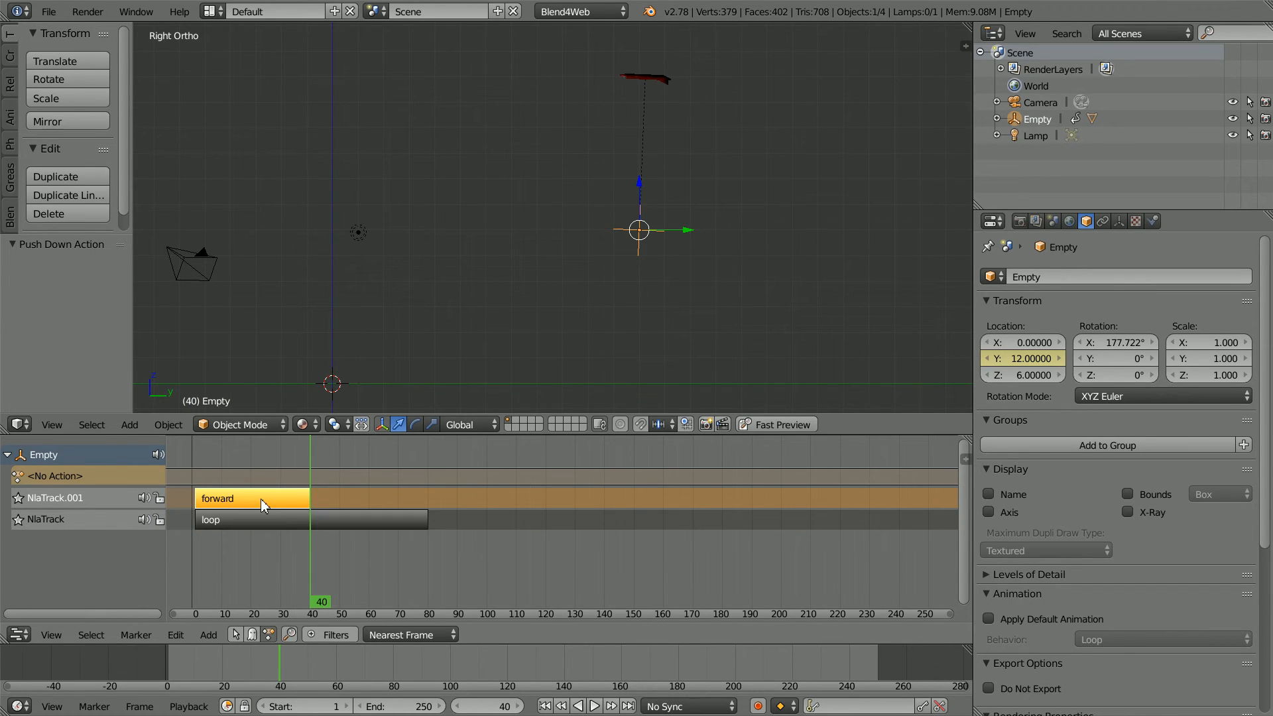
{"action": "key", "text": "g"}
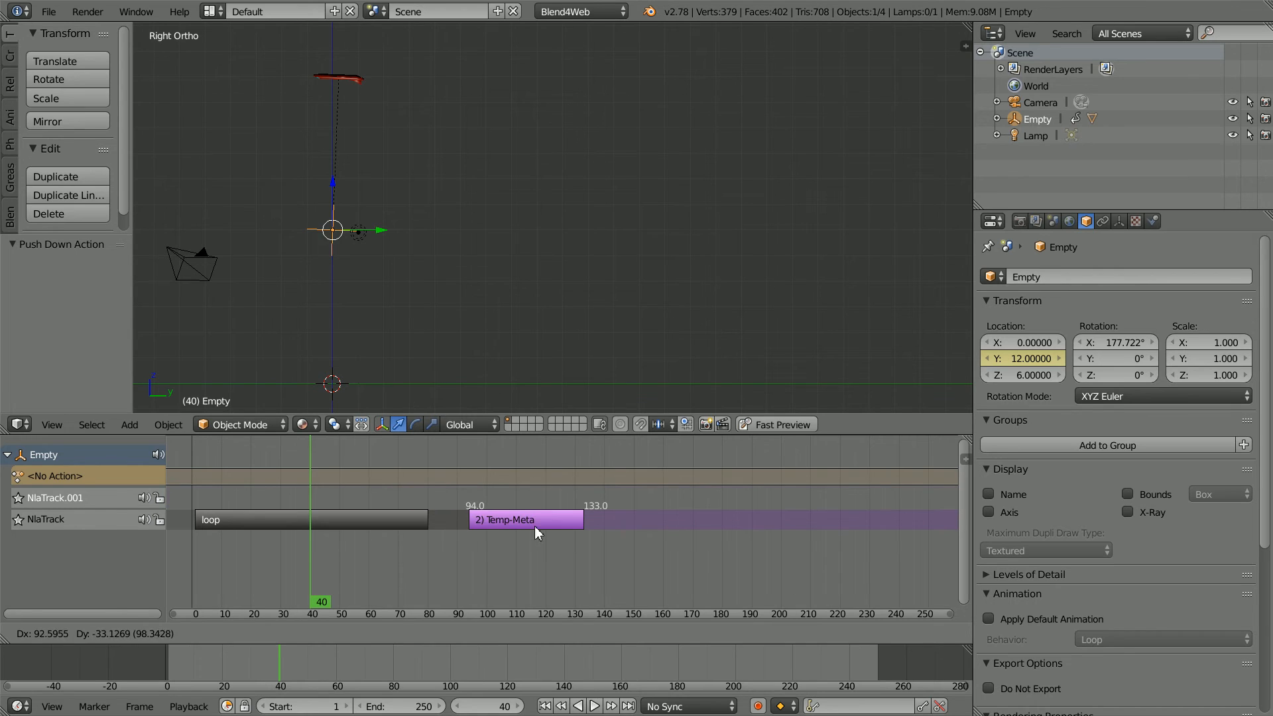
{"action": "left_click", "coordinate": [479, 536]}
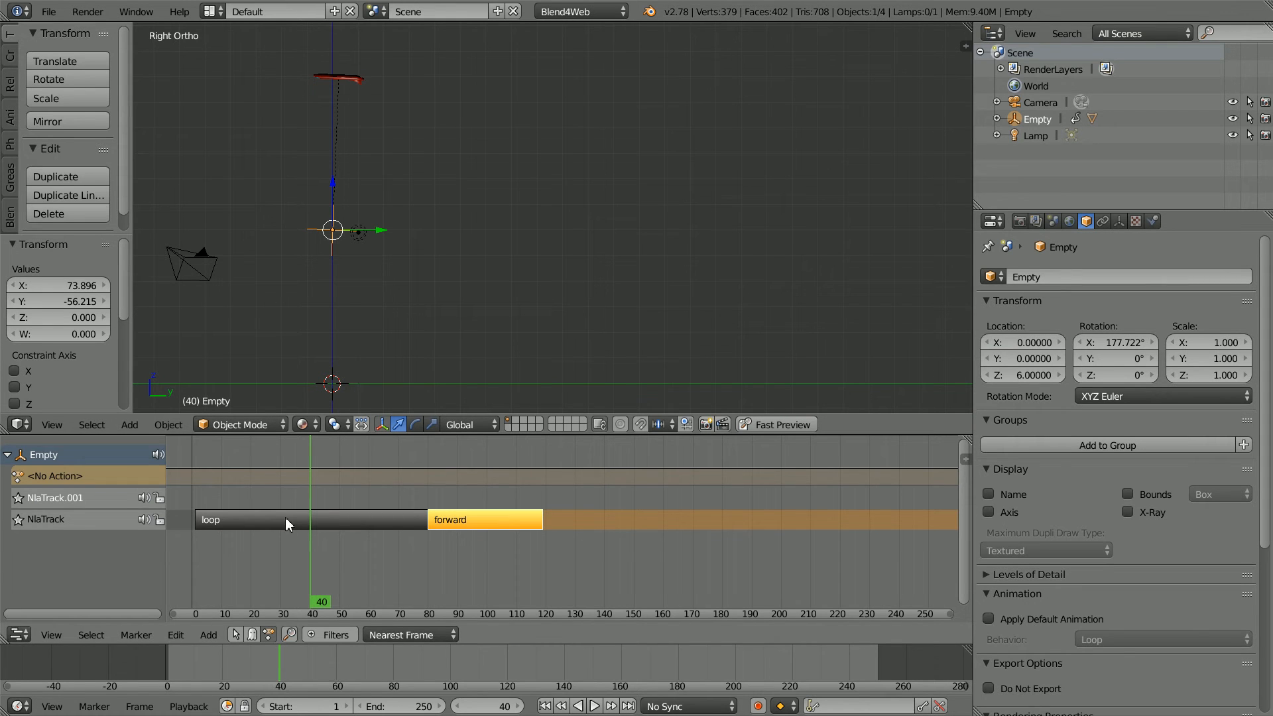
Step: Duplicate the loop strip and place the copy directly after the forward strip on NlaTrack
{"action": "right_click", "coordinate": [333, 519]}
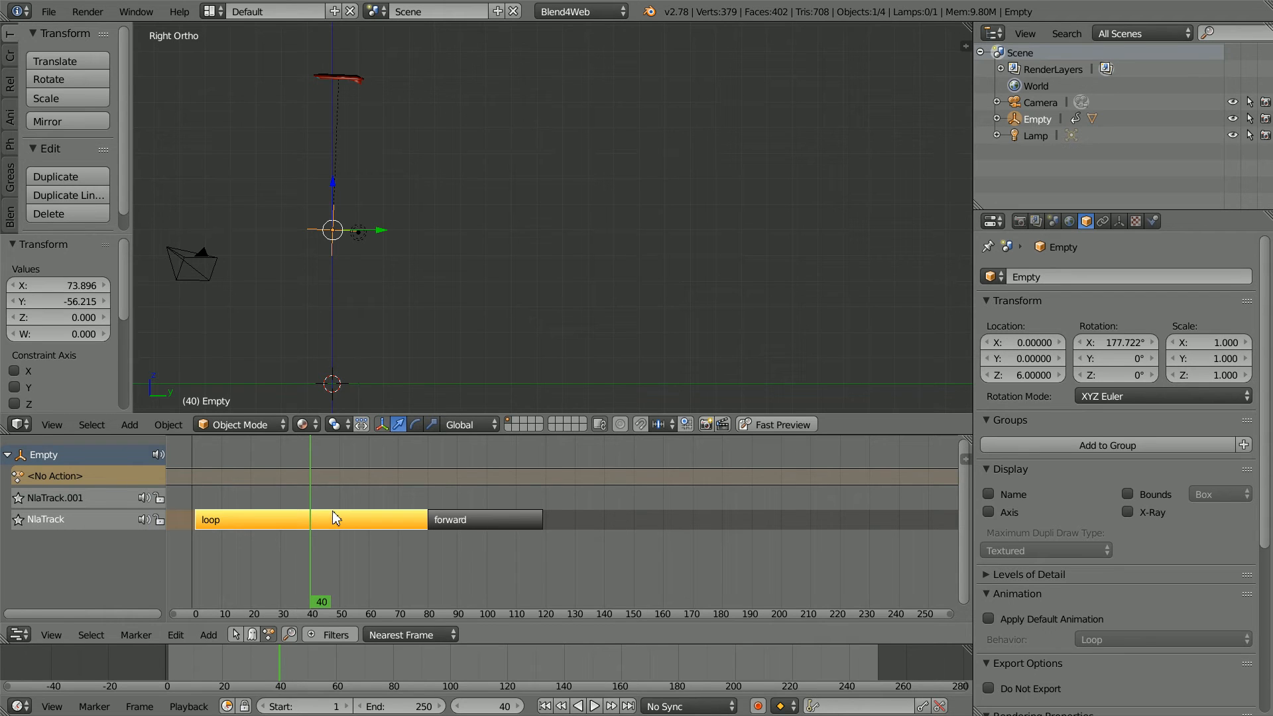
{"action": "key", "text": "shift+d"}
{"action": "left_click", "coordinate": [333, 512]}
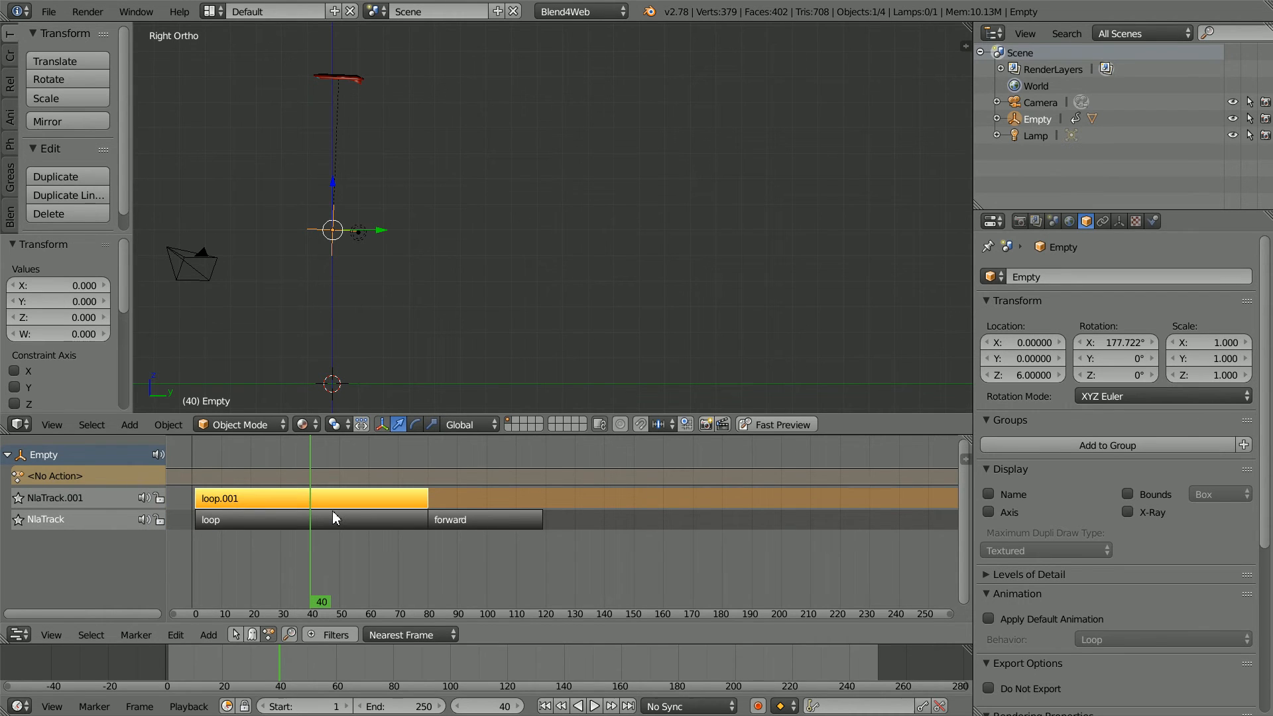
{"action": "key", "text": "g"}
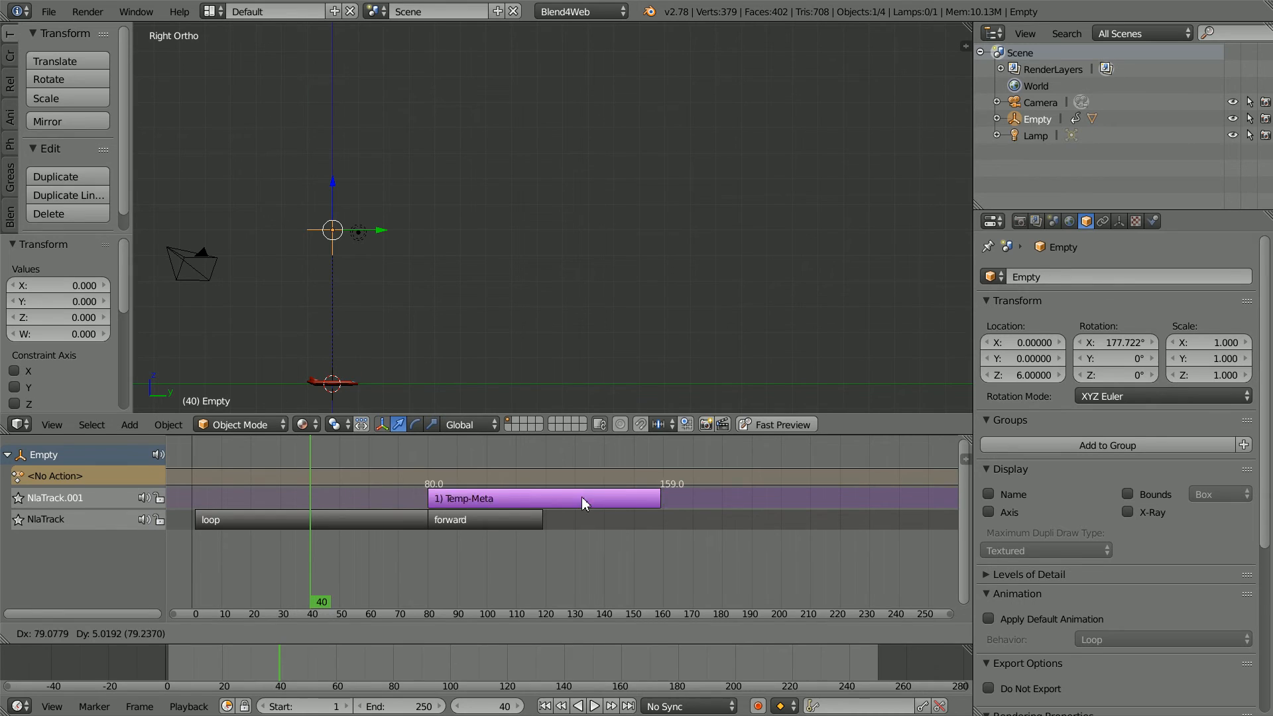
{"action": "left_click", "coordinate": [659, 537]}
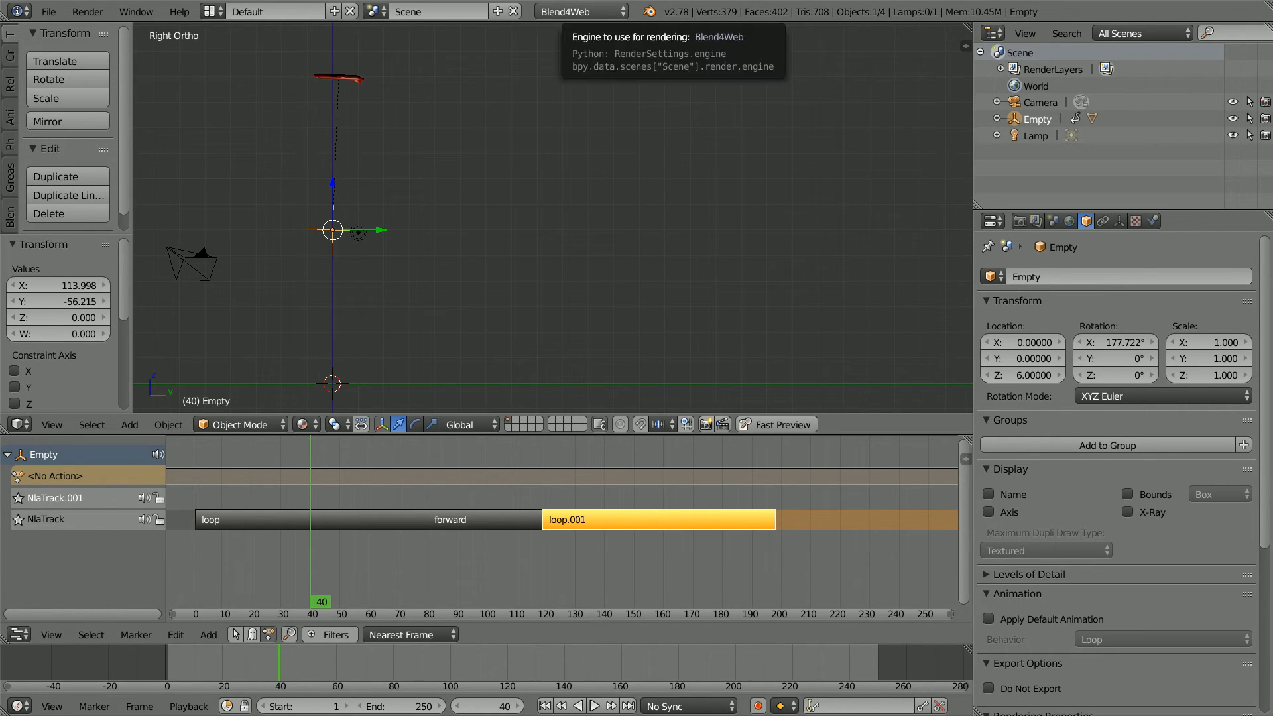
Step: Duplicate the forward strip and place the copy at the end of NlaTrack, directly after the second loop strip
{"action": "left_click", "coordinate": [456, 524]}
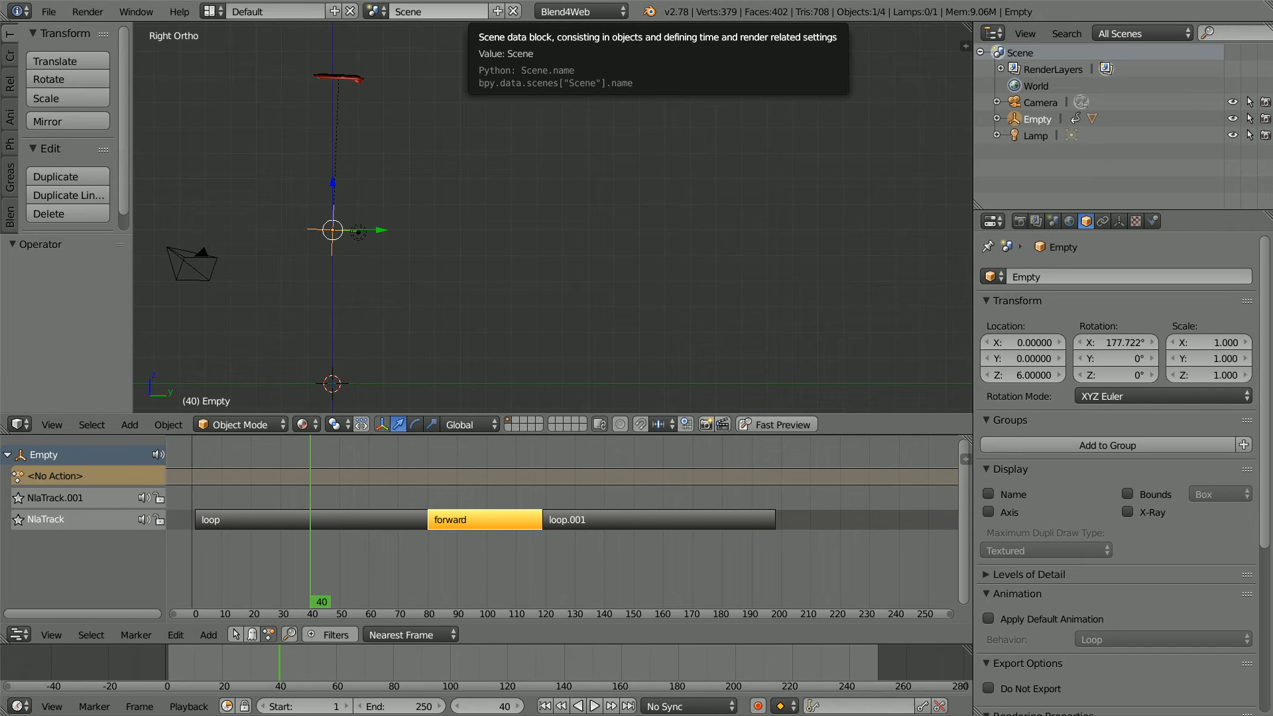
{"action": "key", "text": "shift+d"}
{"action": "left_click", "coordinate": [474, 522]}
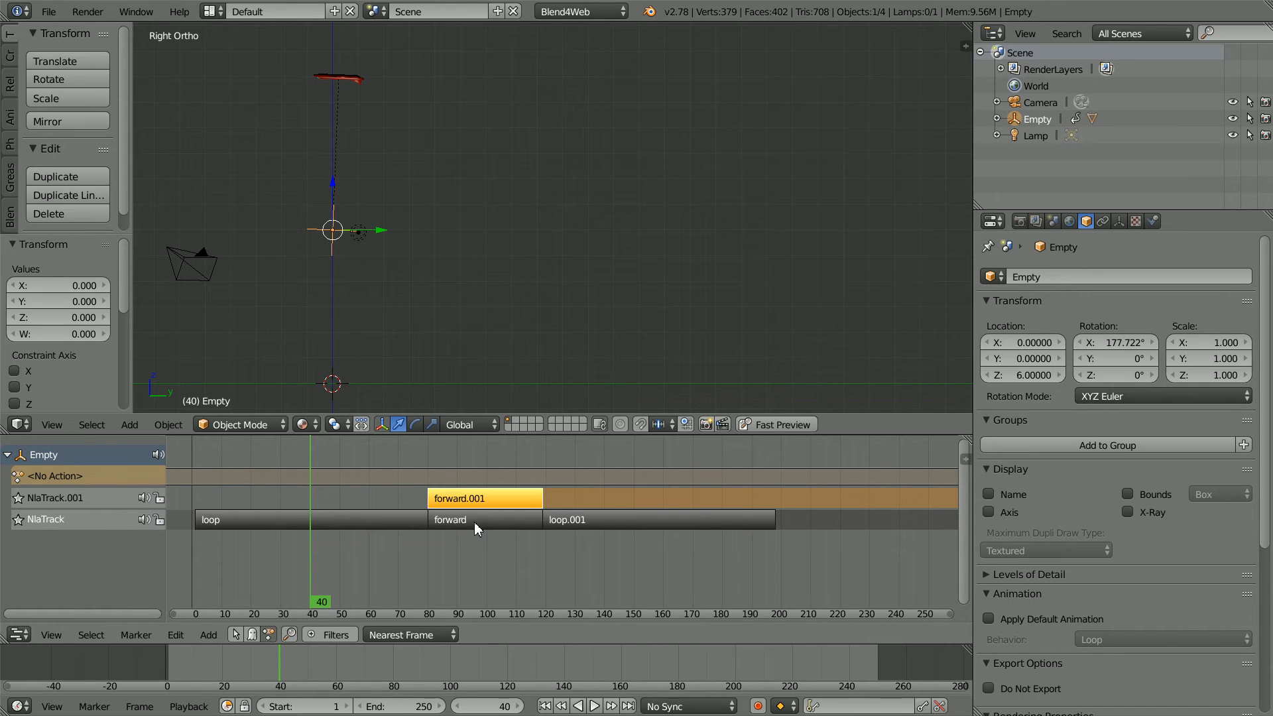
{"action": "key", "text": "g"}
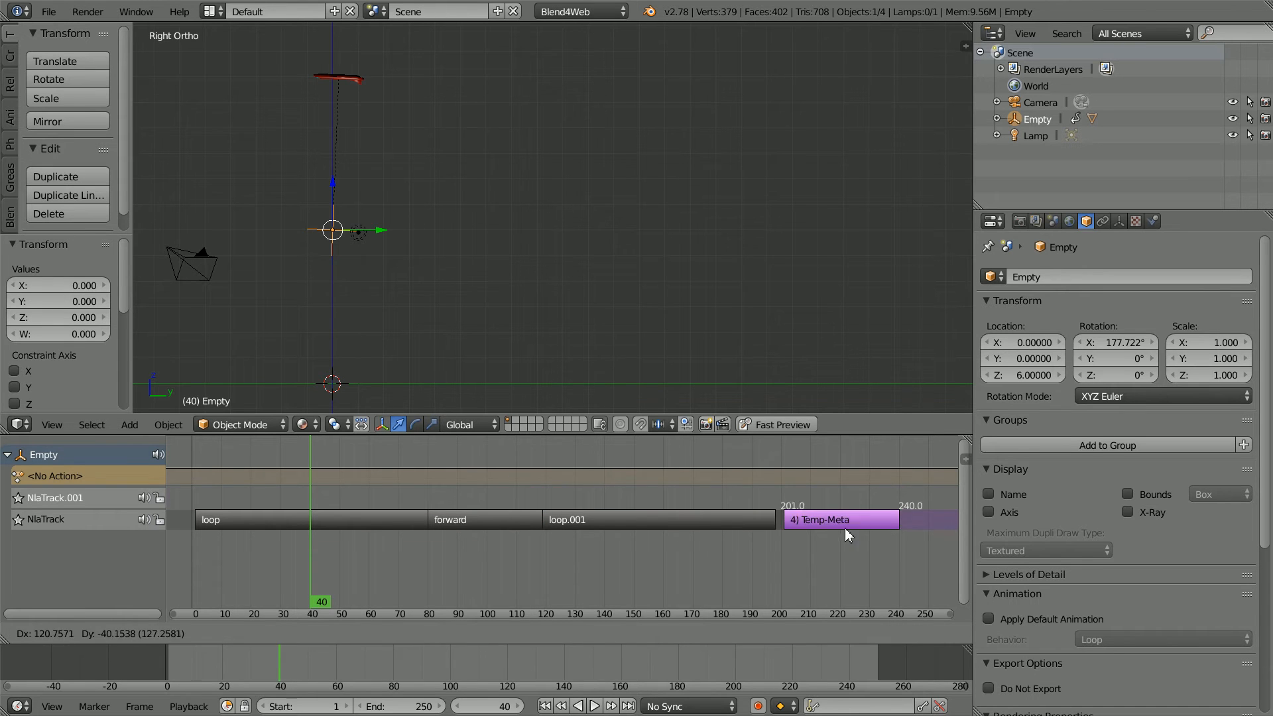
{"action": "left_click", "coordinate": [818, 543]}
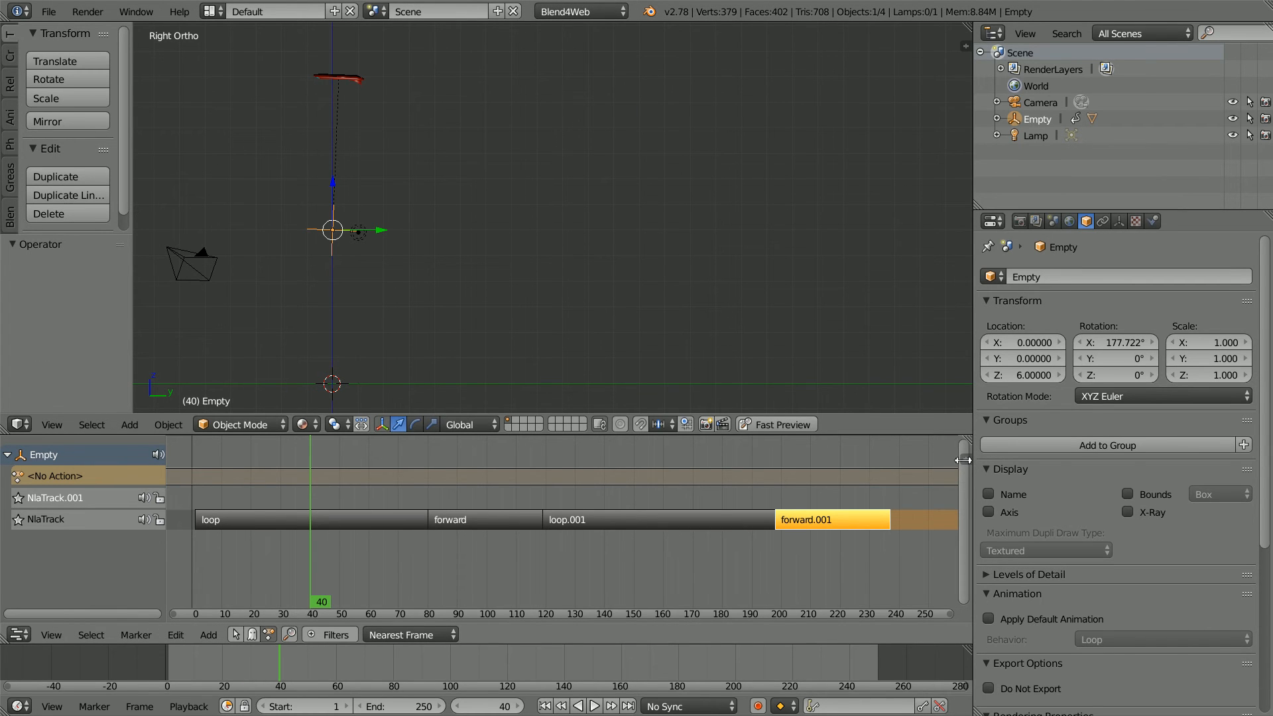
Step: Enable Reversed playback for the second forward strip in its NLA strip properties
{"action": "key", "text": "n"}
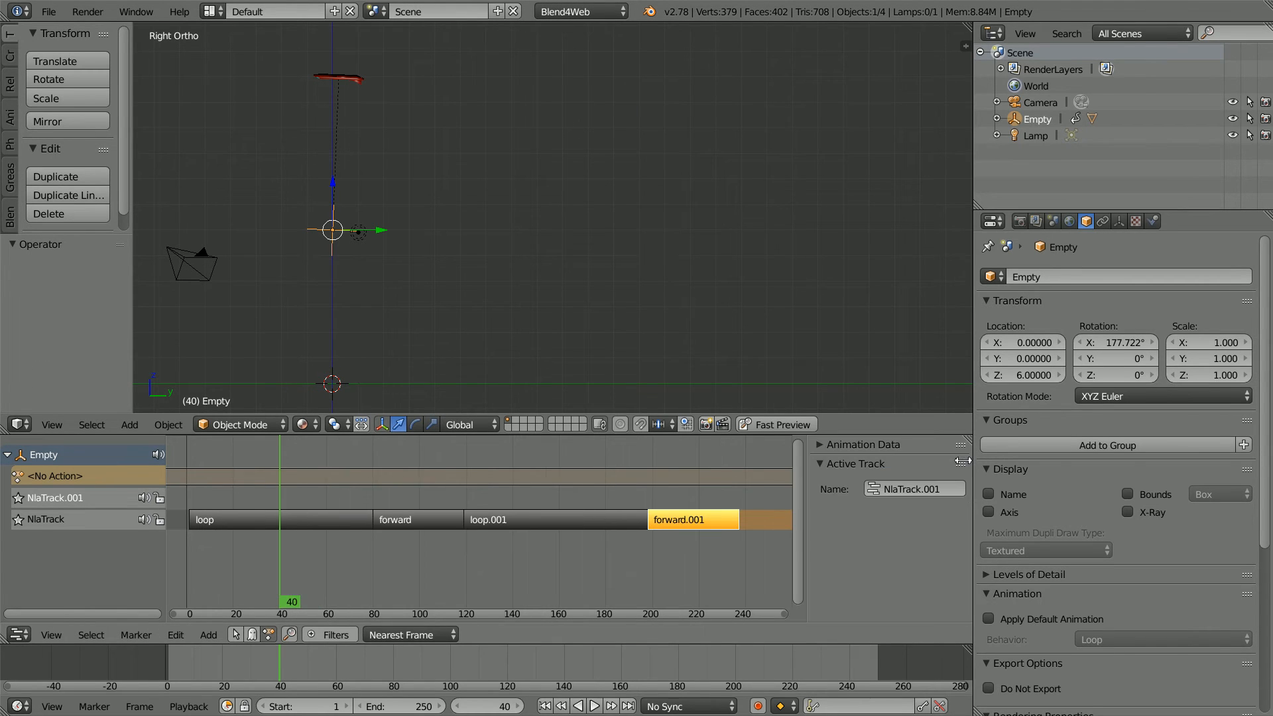
{"action": "left_click", "coordinate": [714, 519]}
{"action": "left_click_drag", "start_coordinate": [960, 472], "coordinate": [965, 528]}
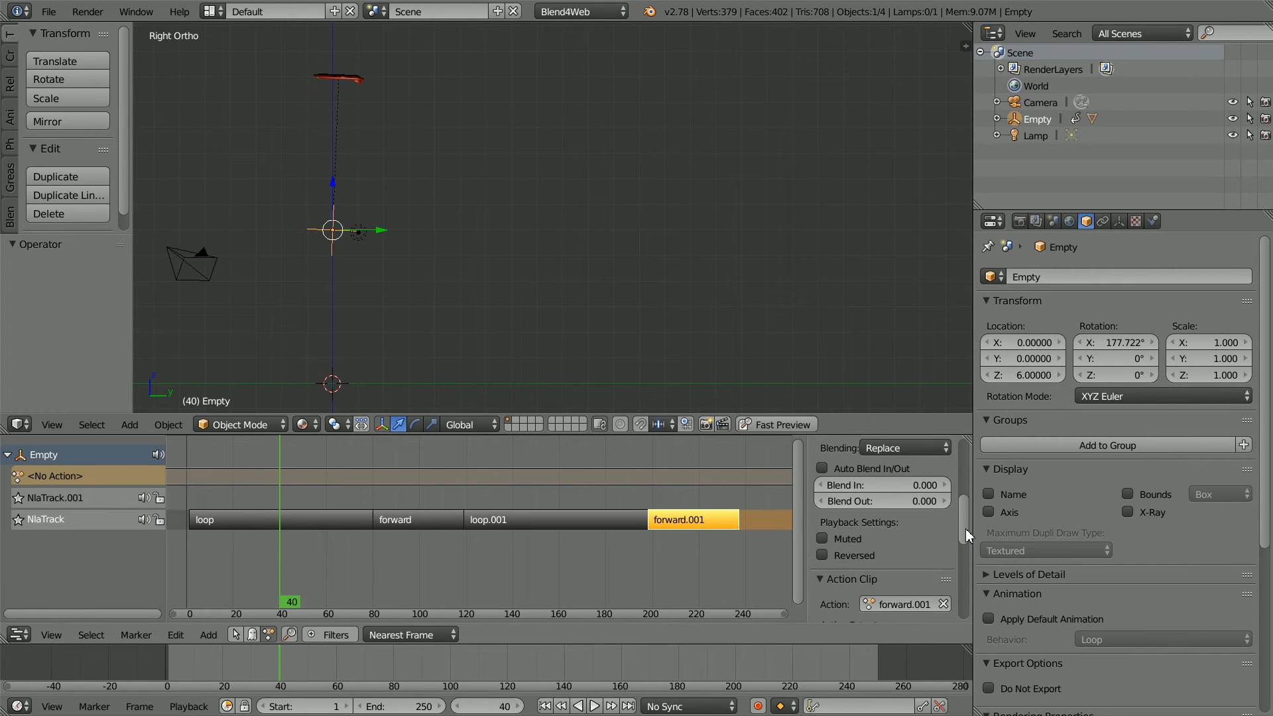
{"action": "left_click", "coordinate": [822, 555]}
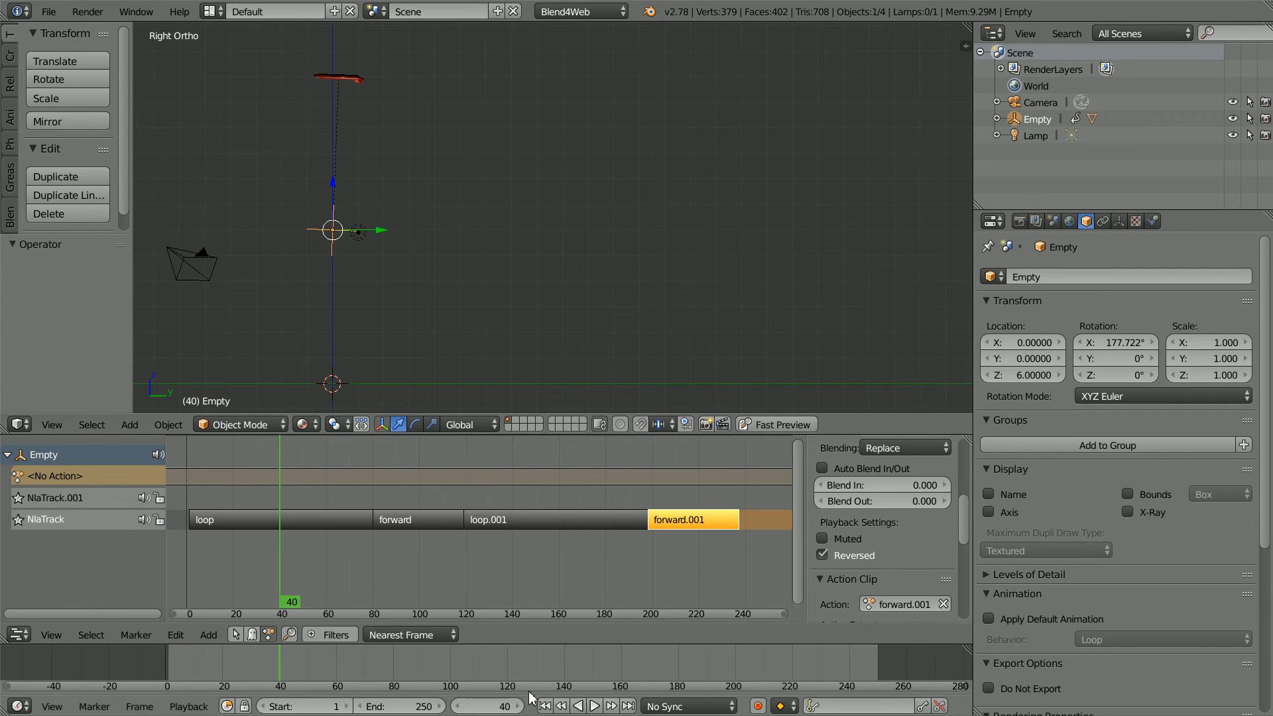
Step: Play the strip sequence from the first frame to review the plane's motion, and stop playback
{"action": "left_click", "coordinate": [547, 706]}
{"action": "left_click", "coordinate": [594, 706]}
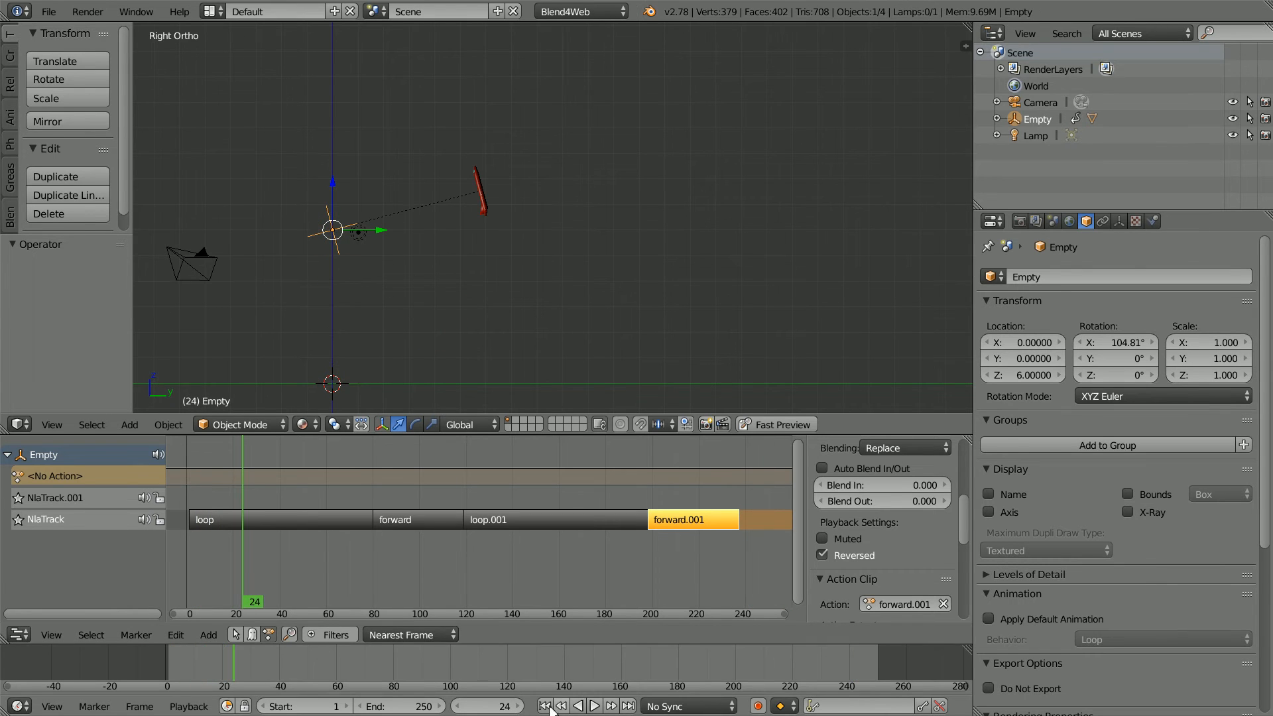
{"action": "key", "text": "Escape"}
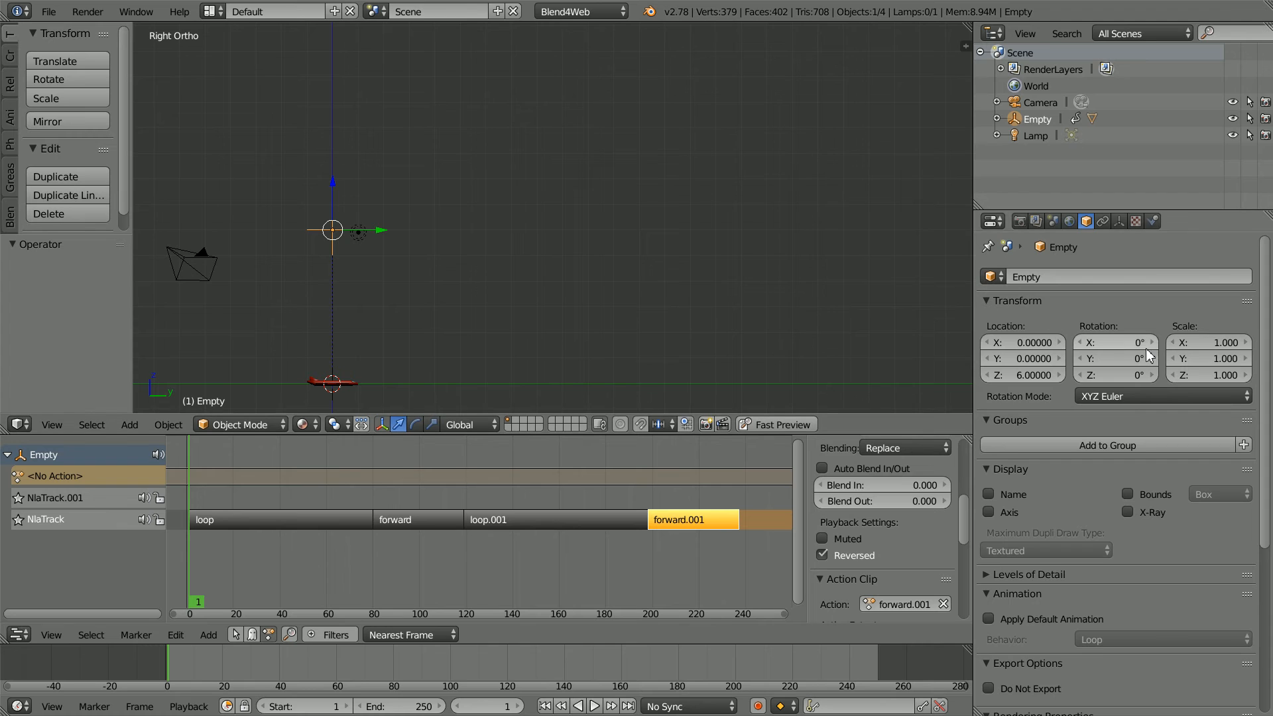
Step: Insert single keyframes on the Empty's X rotation at frame 1 with 0° and at frame 40 with 180°
{"action": "right_click", "coordinate": [1091, 343]}
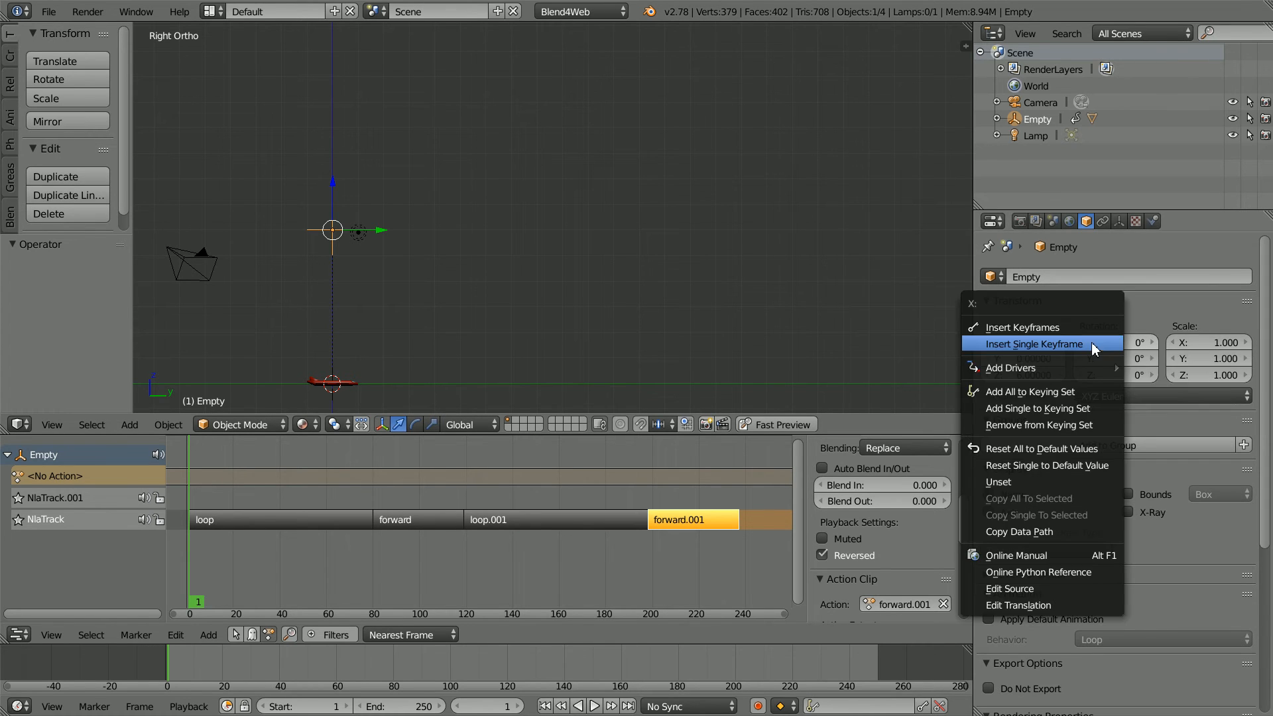
{"action": "left_click", "coordinate": [1081, 345]}
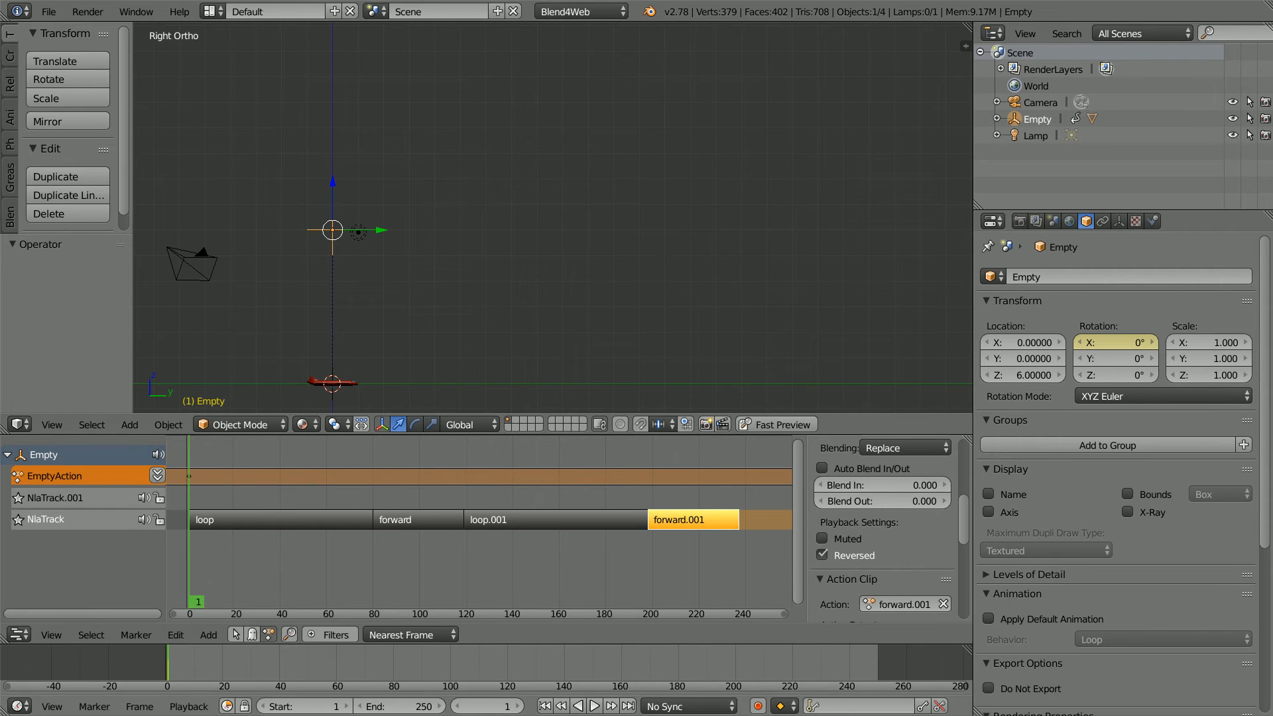
{"action": "left_click", "coordinate": [501, 707]}
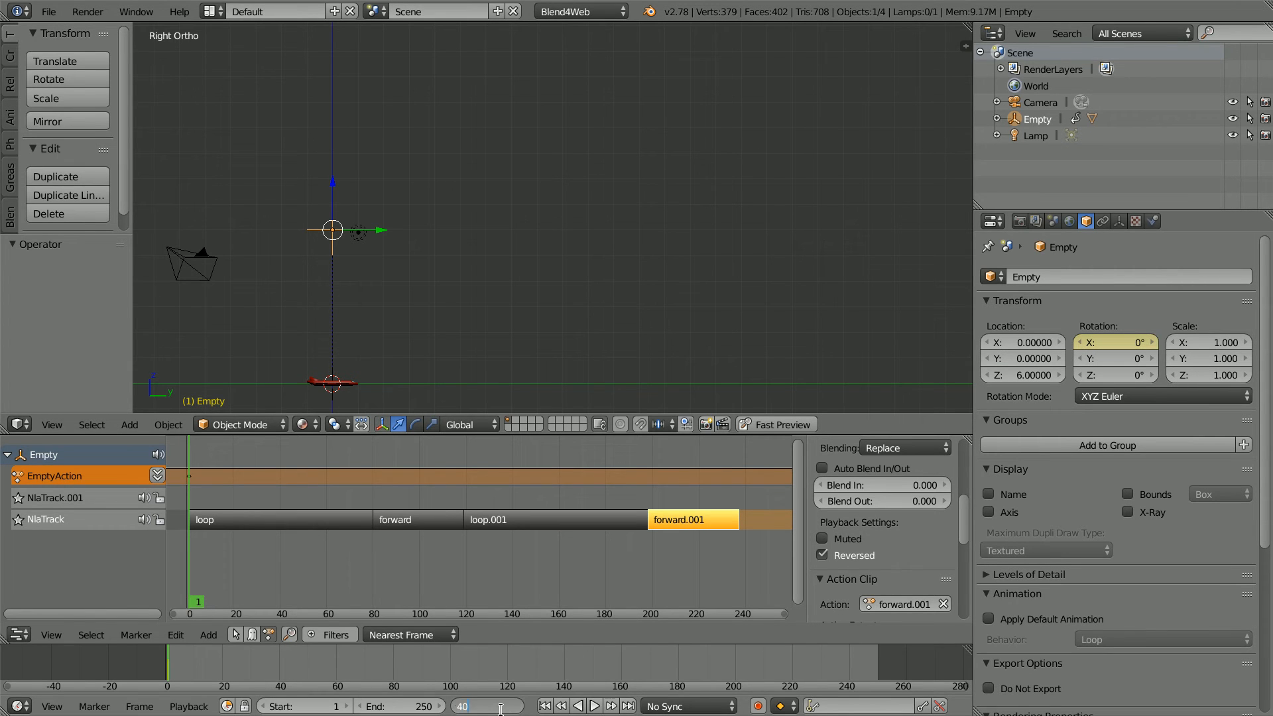
{"action": "type", "text": "40"}
{"action": "key", "text": "Return"}
{"action": "left_click", "coordinate": [1100, 340]}
{"action": "type", "text": "18"}
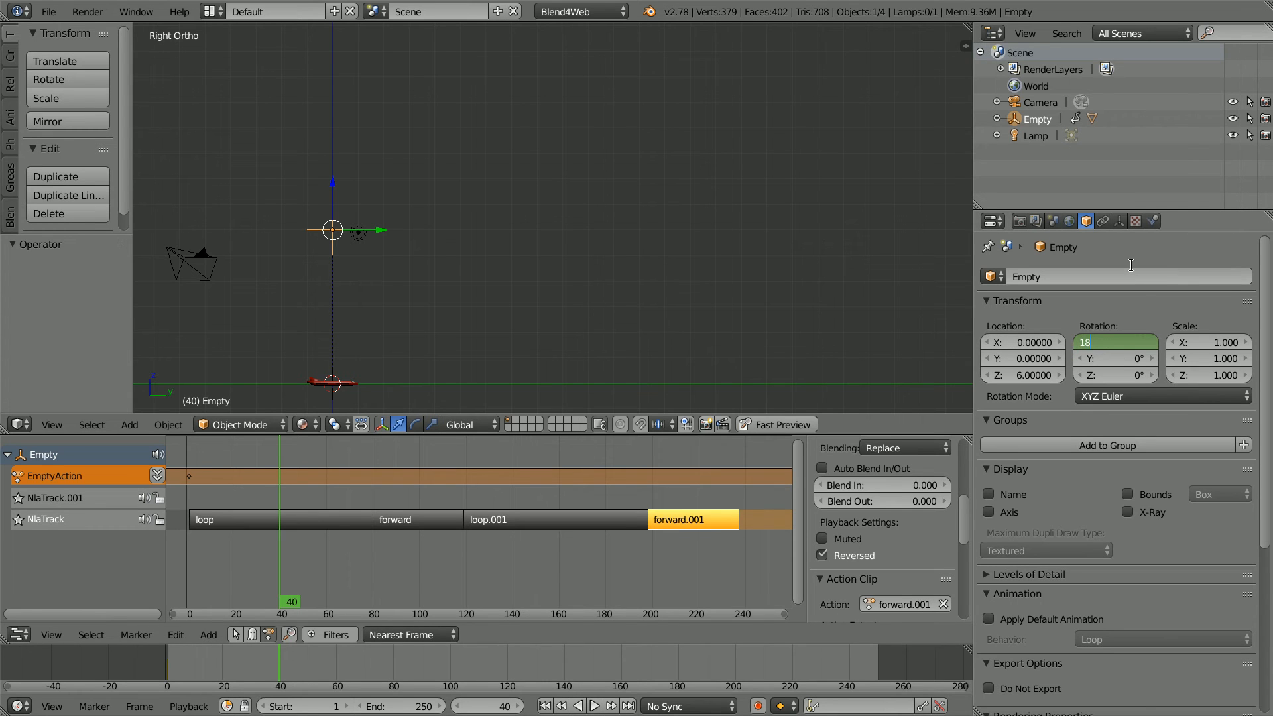
{"action": "key", "text": "Return"}
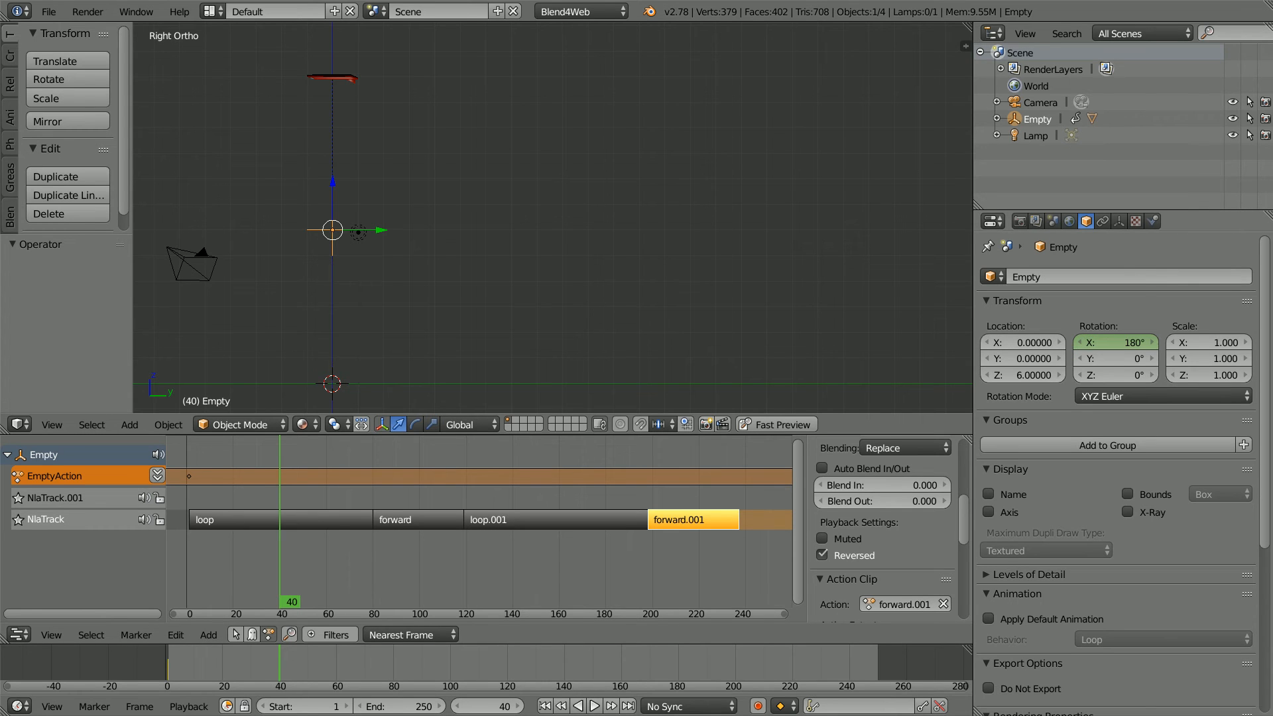
{"action": "right_click", "coordinate": [1104, 339]}
{"action": "left_click", "coordinate": [1078, 336]}
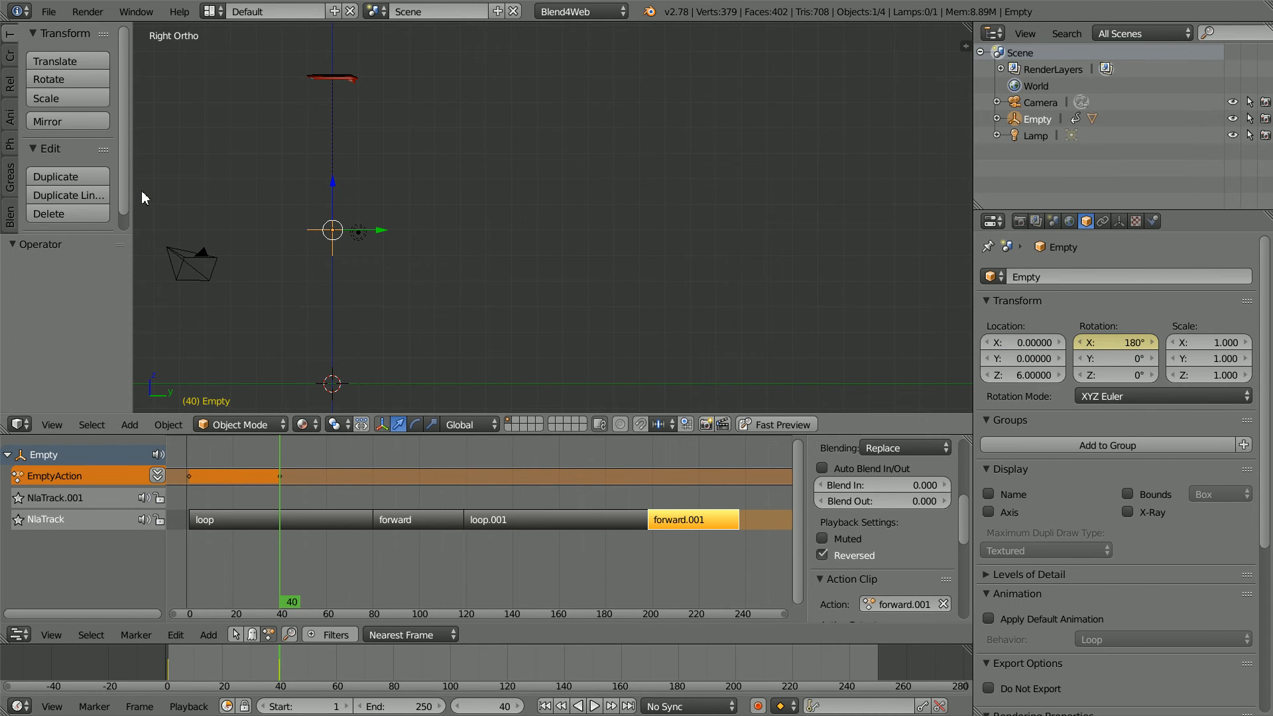
Step: Set the Empty's X rotation keyframes to linear interpolation in the Action Editor and rename the action halfLoopUp
{"action": "left_click", "coordinate": [20, 634]}
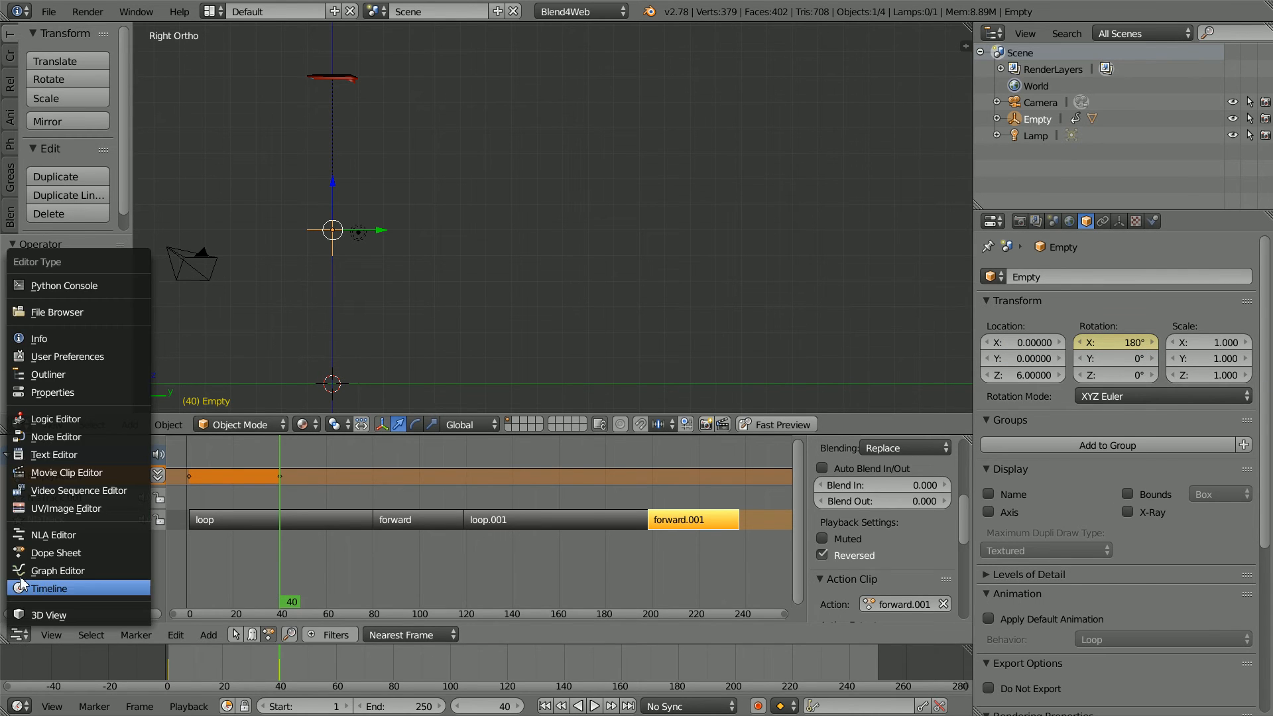
{"action": "left_click", "coordinate": [102, 557]}
{"action": "left_click", "coordinate": [226, 634]}
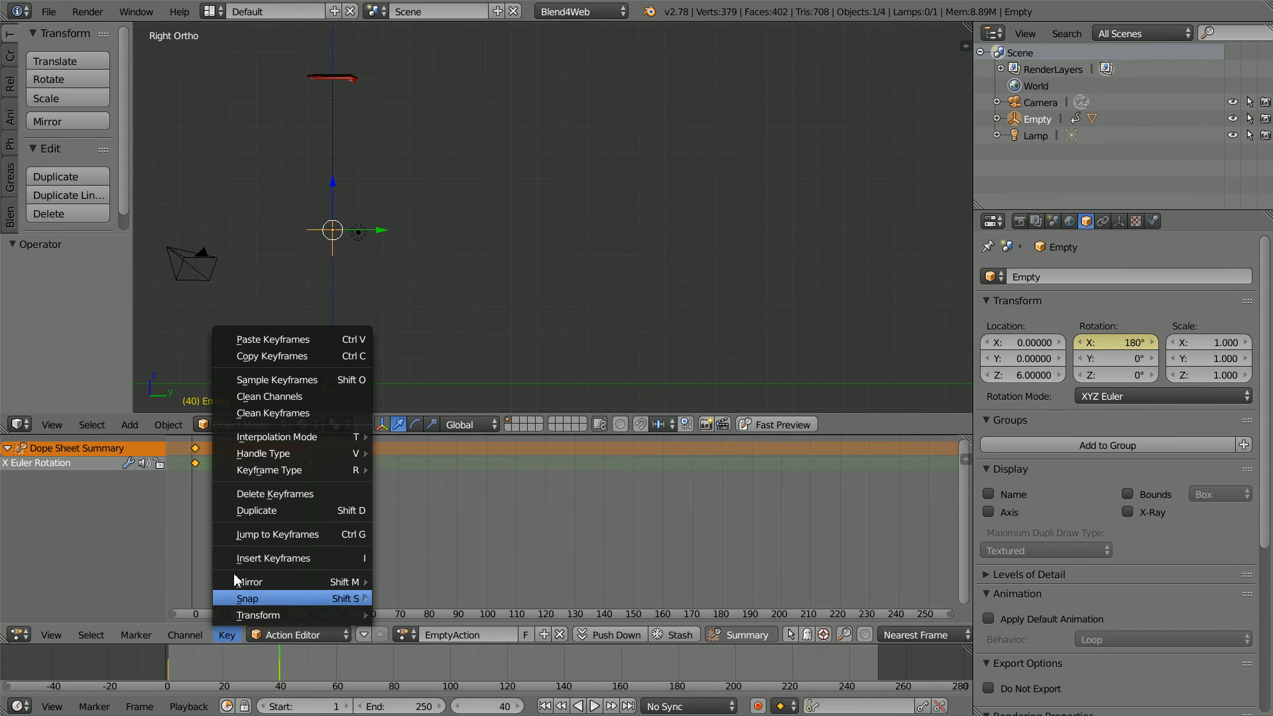
{"action": "mouse_move", "coordinate": [257, 435]}
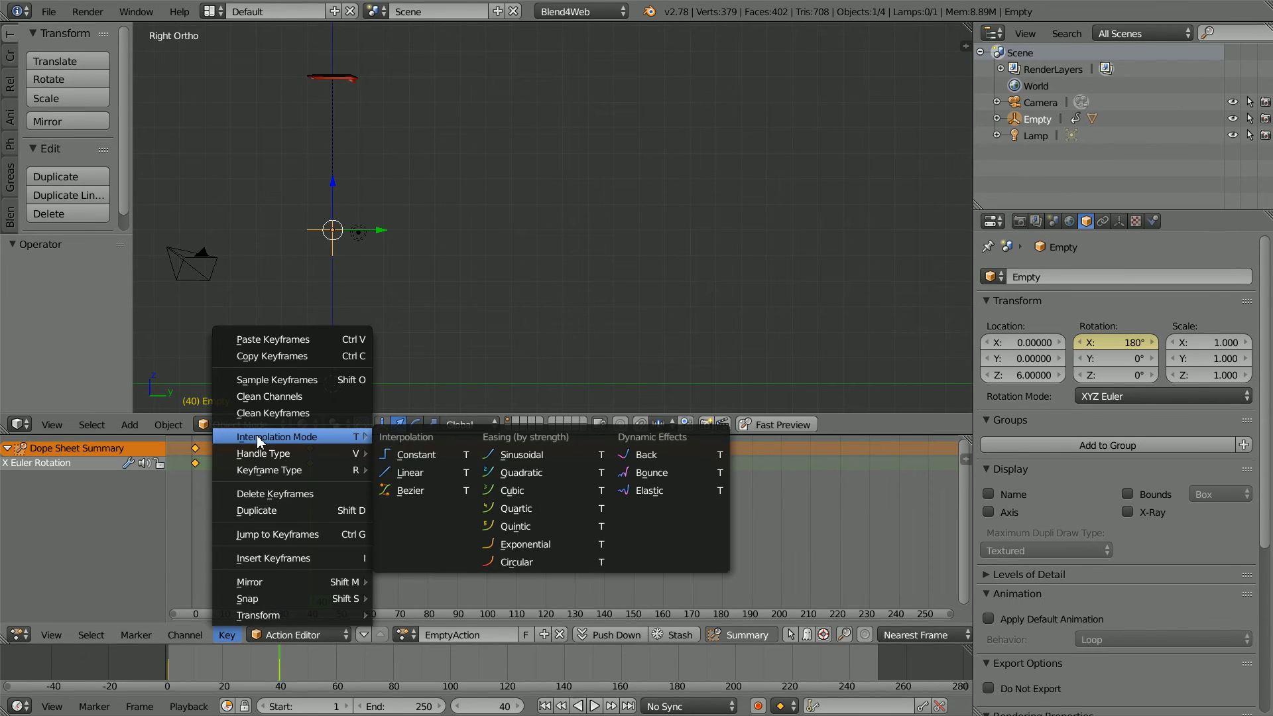
{"action": "left_click", "coordinate": [435, 471]}
{"action": "left_click", "coordinate": [449, 631]}
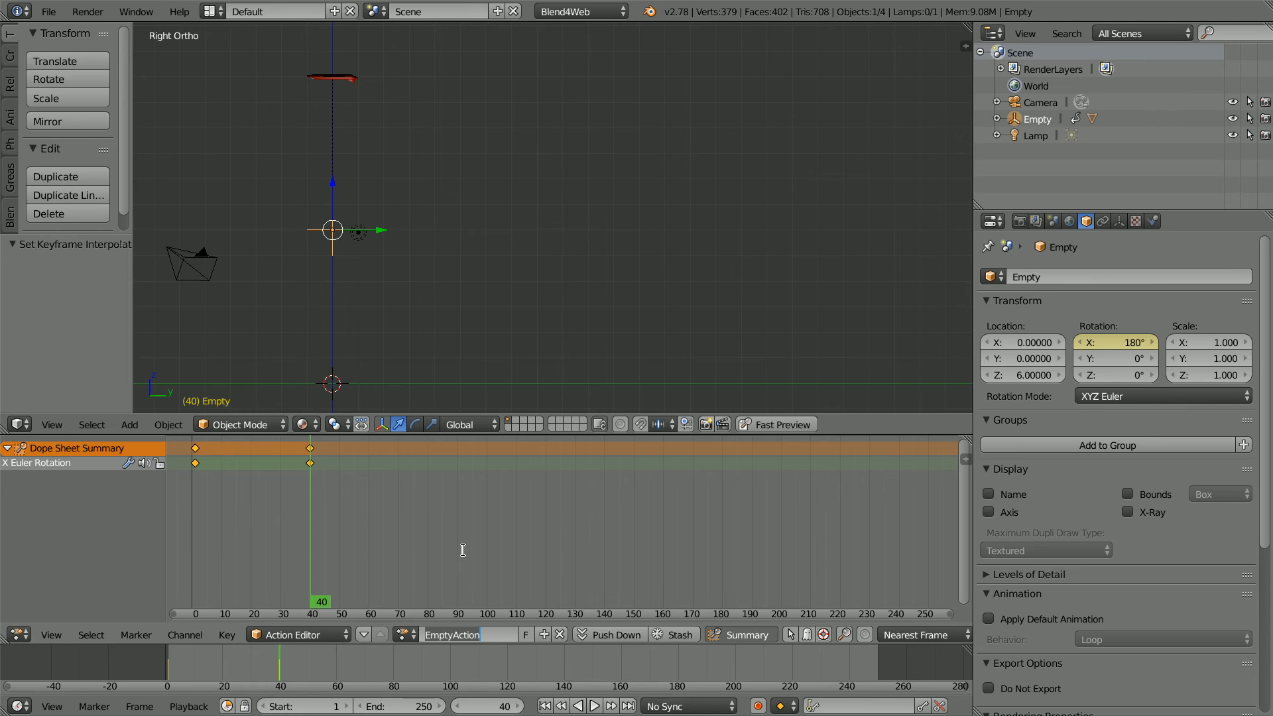
{"action": "type", "text": "halfLoopUp"}
{"action": "key", "text": "Return"}
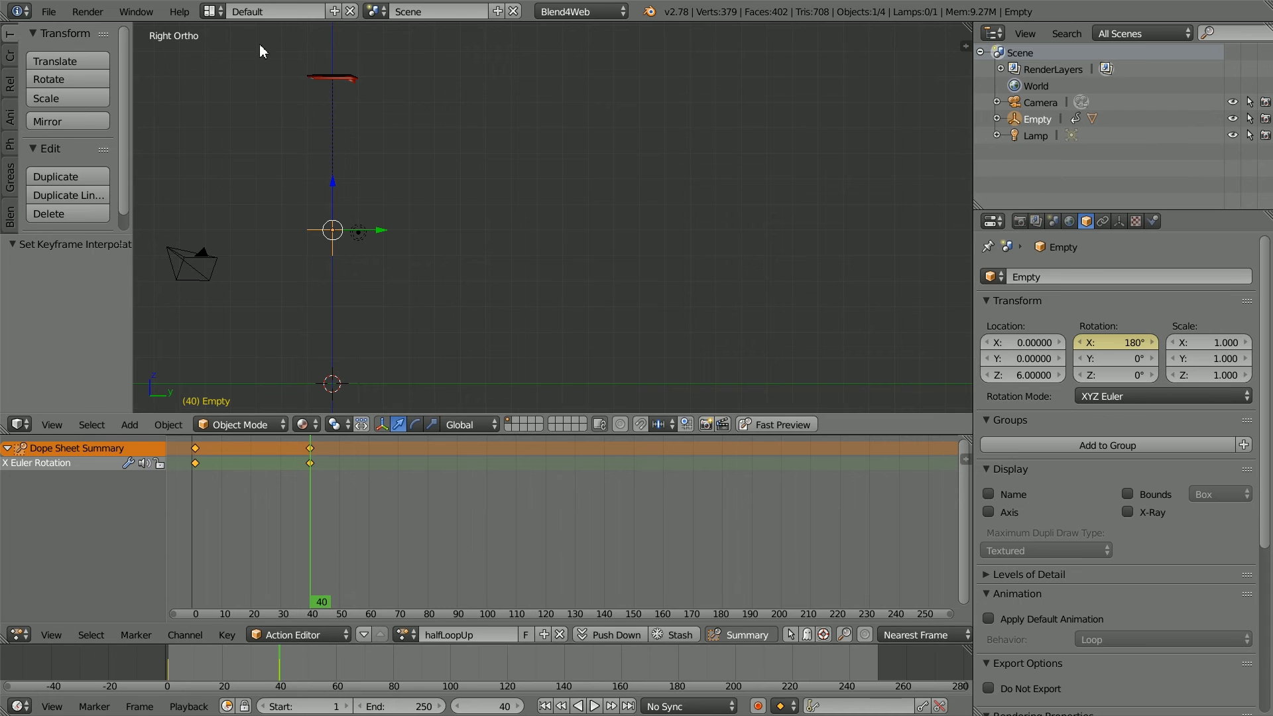
Step: Push the halfLoopUp action down to an NLA strip and place it on NlaTrack between loop.001 and forward.001, leaving no gaps
{"action": "left_click", "coordinate": [14, 635]}
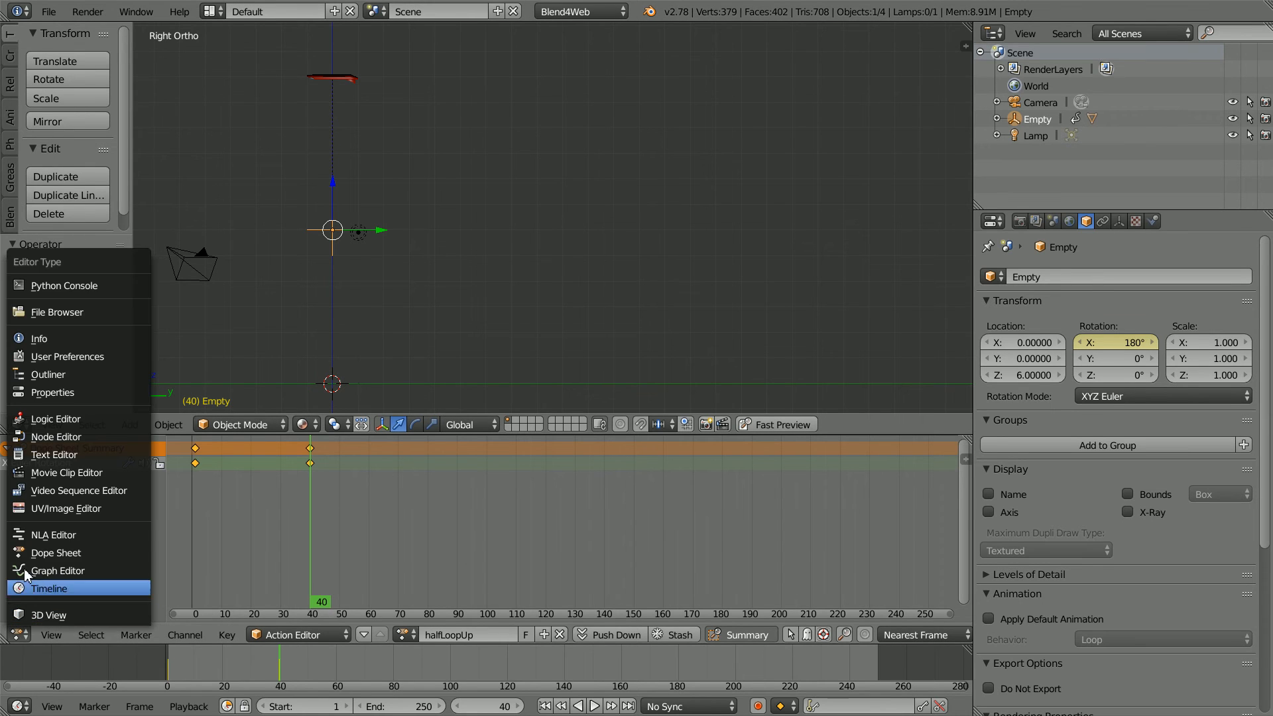
{"action": "left_click", "coordinate": [90, 533]}
{"action": "key", "text": "Home"}
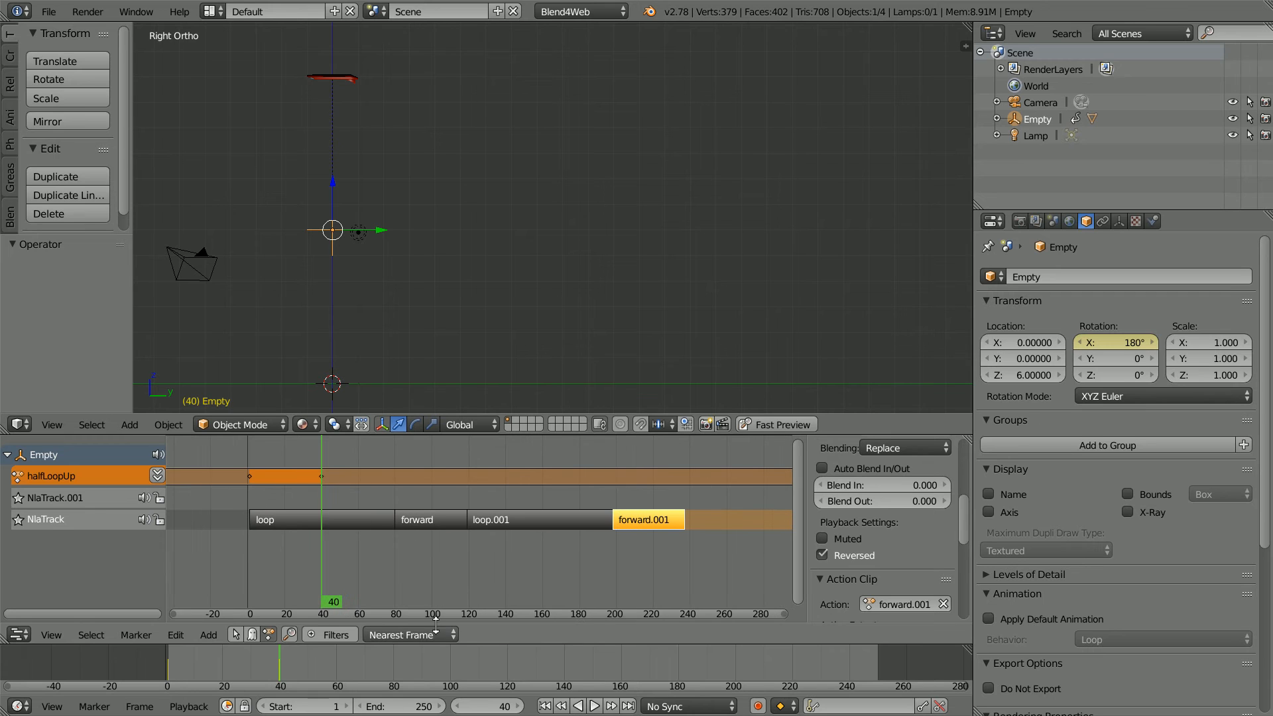
{"action": "scroll", "coordinate": [433, 610], "scroll_direction": "down", "scroll_amount": 5, "text": "ctrl"}
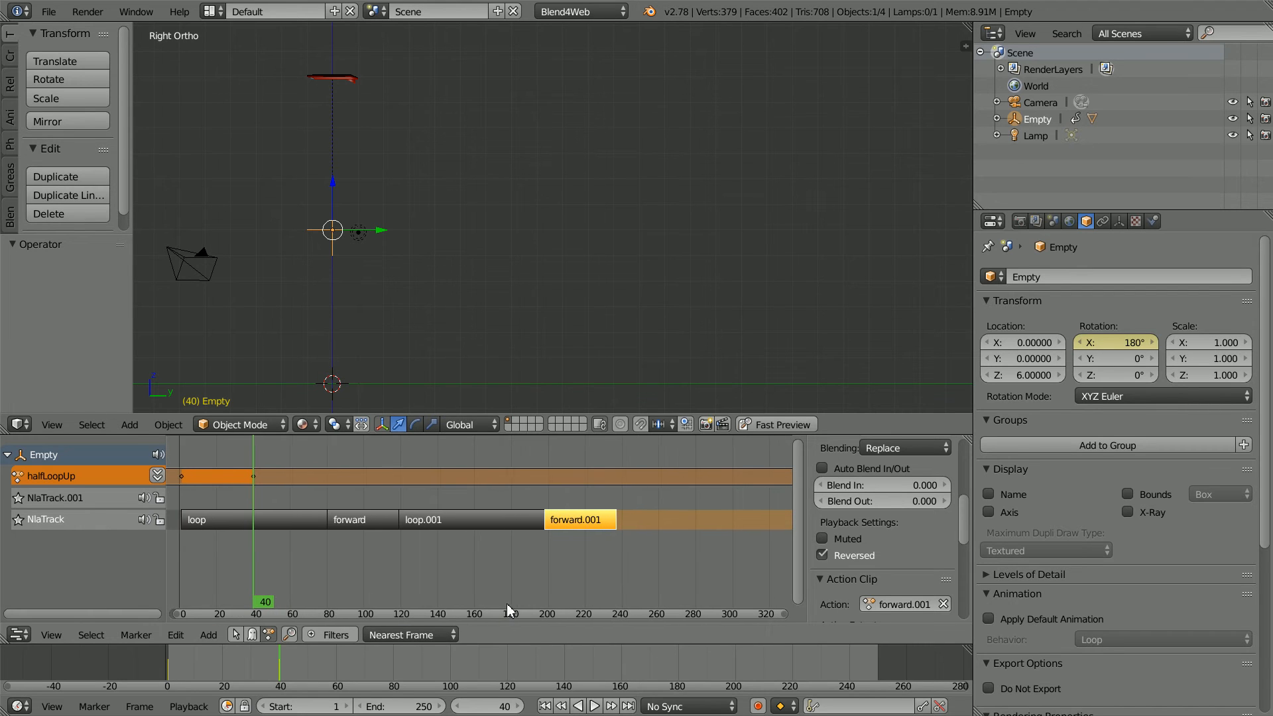
{"action": "left_click", "coordinate": [158, 475]}
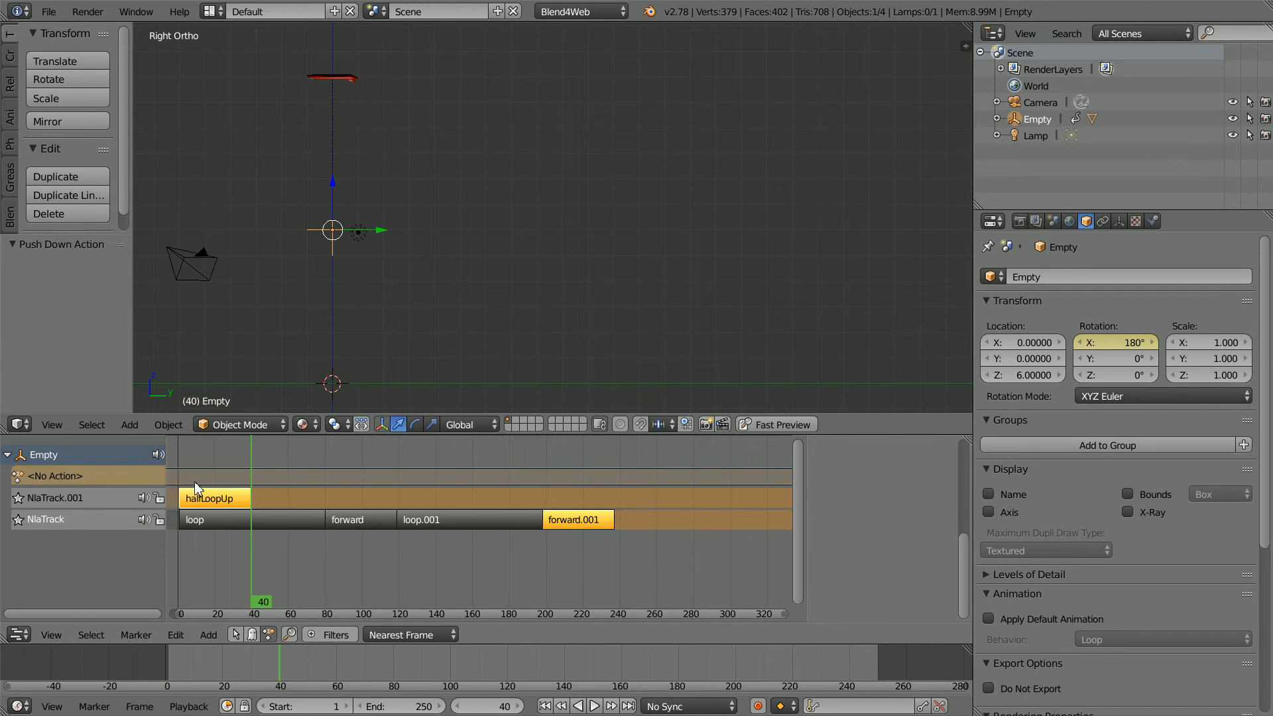
{"action": "left_click_drag", "start_coordinate": [595, 519], "coordinate": [740, 527]}
{"action": "left_click_drag", "start_coordinate": [175, 499], "coordinate": [549, 527]}
{"action": "left_click_drag", "start_coordinate": [729, 524], "coordinate": [645, 523]}
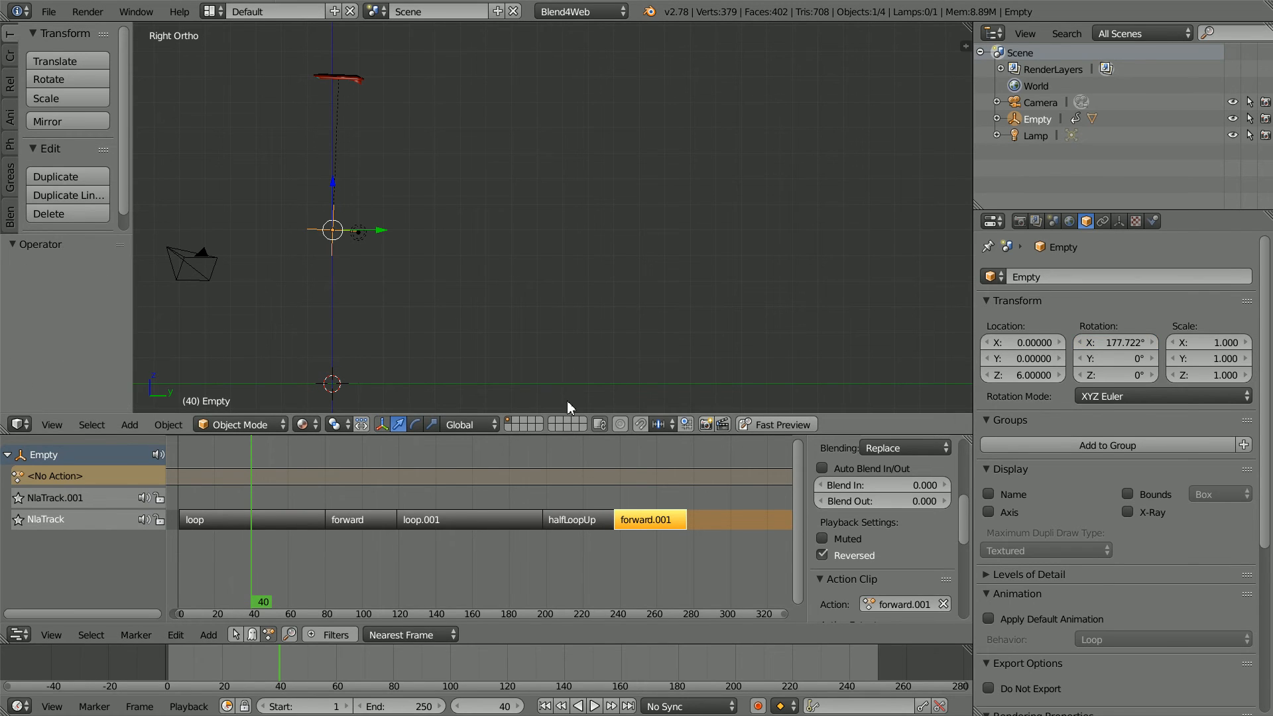
Step: Set the Empty's X rotation to 180° at frame 1 and insert a single keyframe on it
{"action": "left_click", "coordinate": [544, 707]}
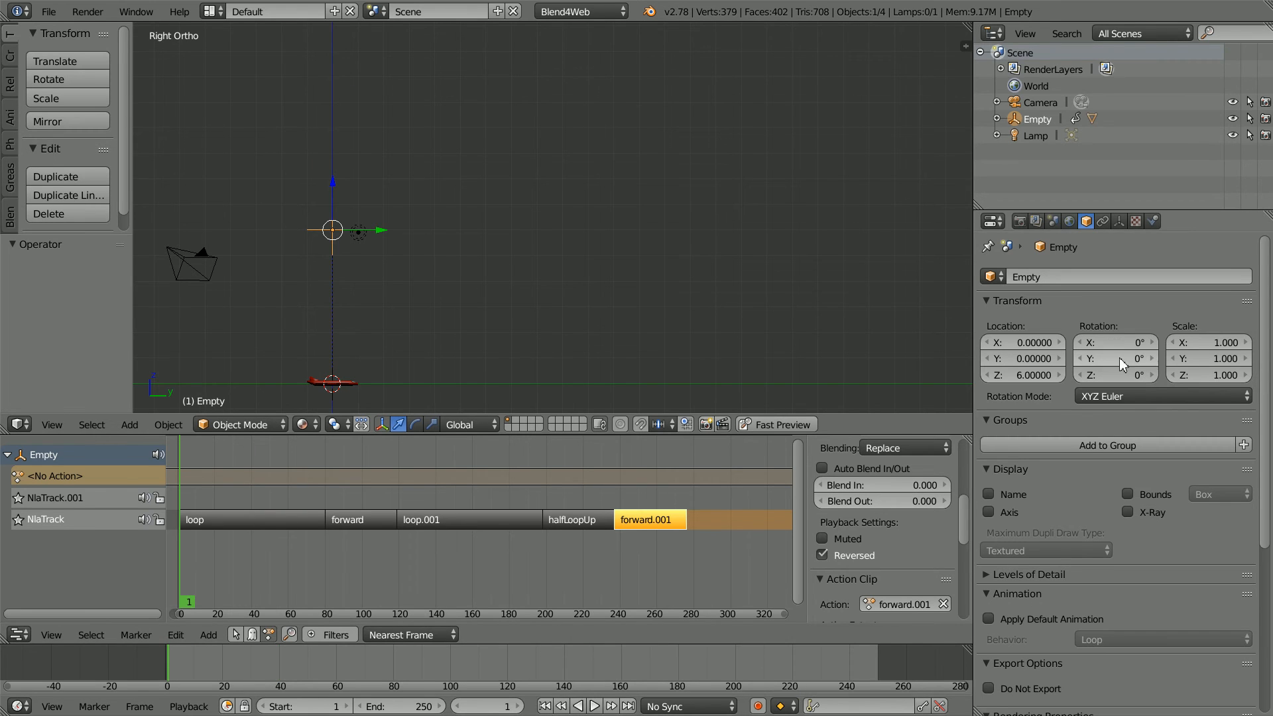
{"action": "left_click", "coordinate": [1124, 344]}
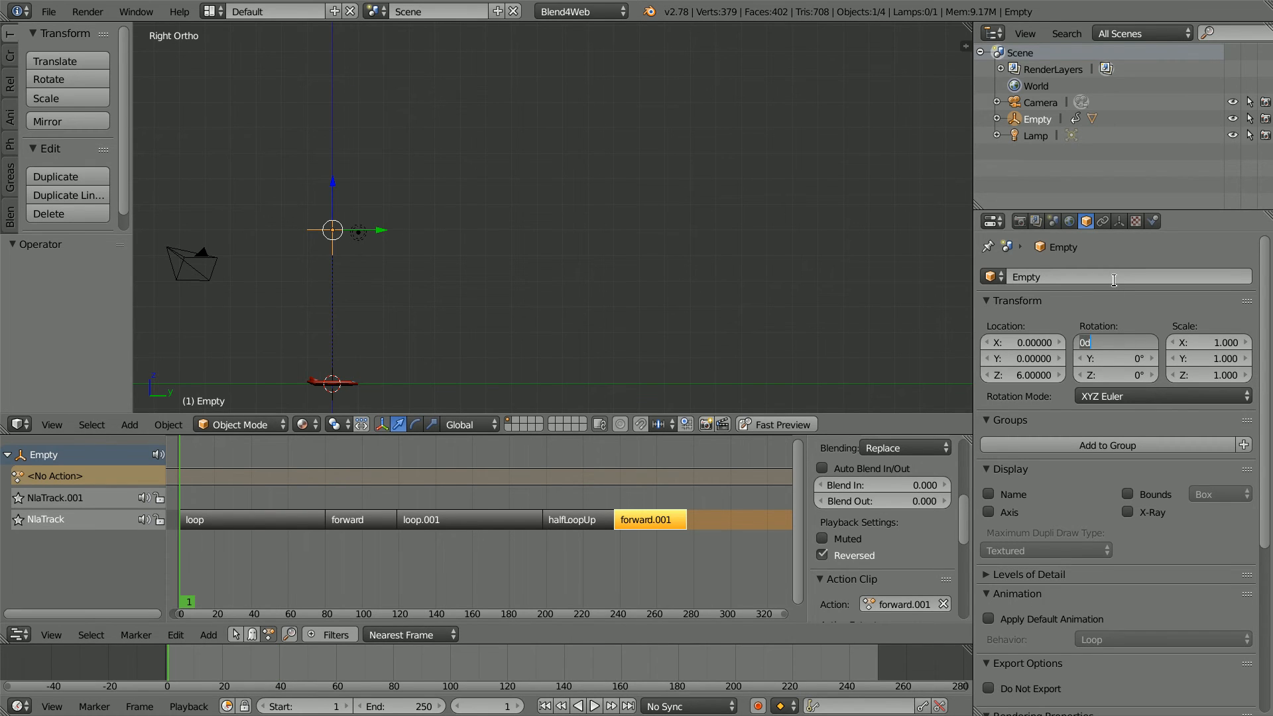
{"action": "type", "text": "180"}
{"action": "key", "text": "Return"}
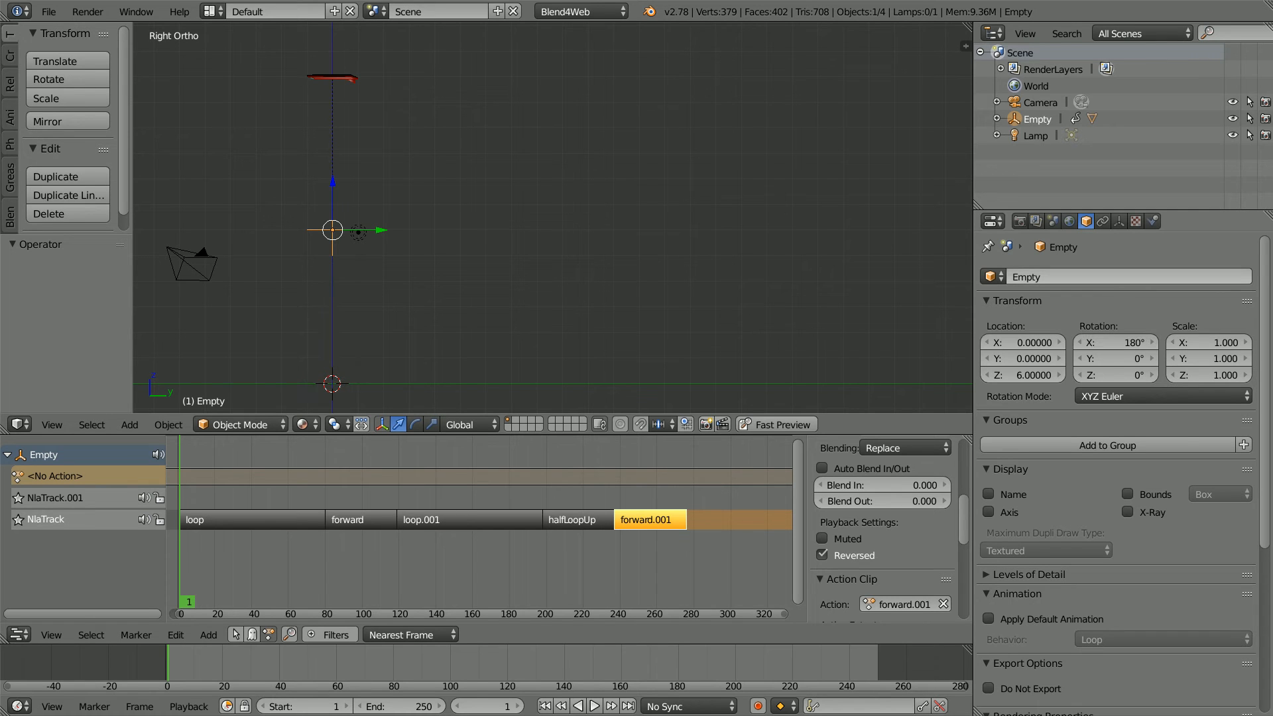
{"action": "right_click", "coordinate": [1118, 340]}
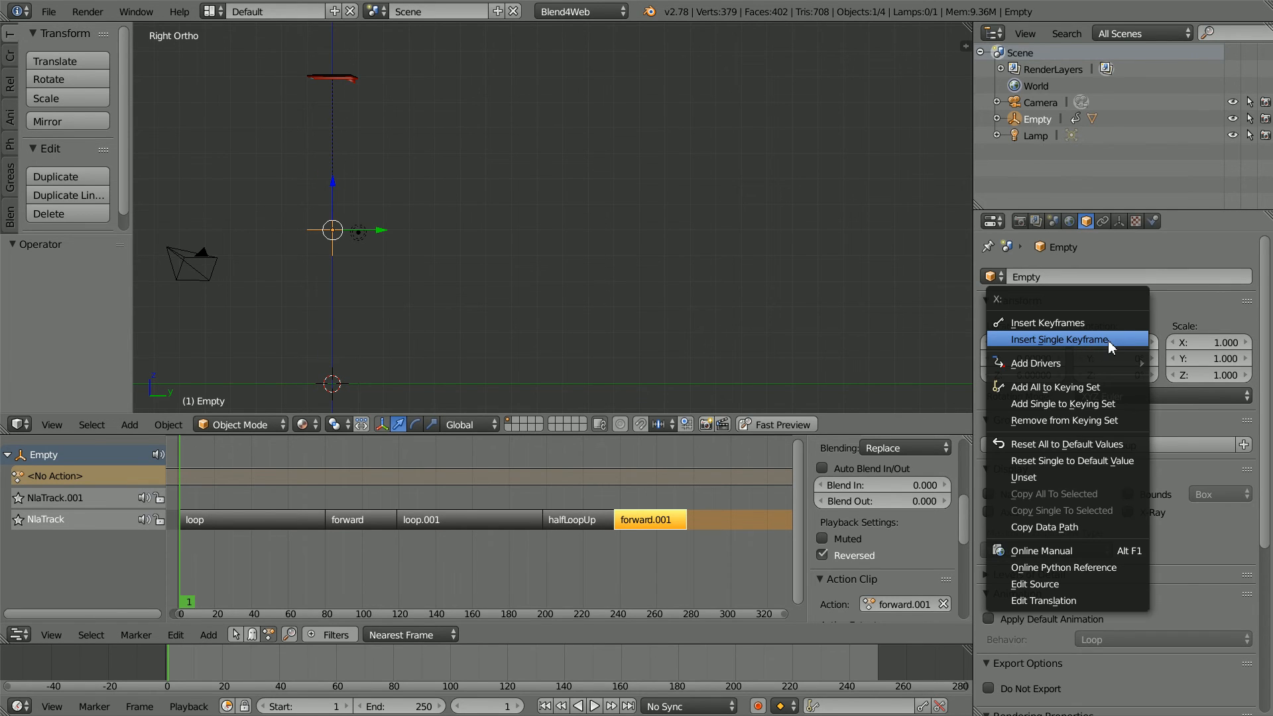
{"action": "left_click", "coordinate": [1108, 340]}
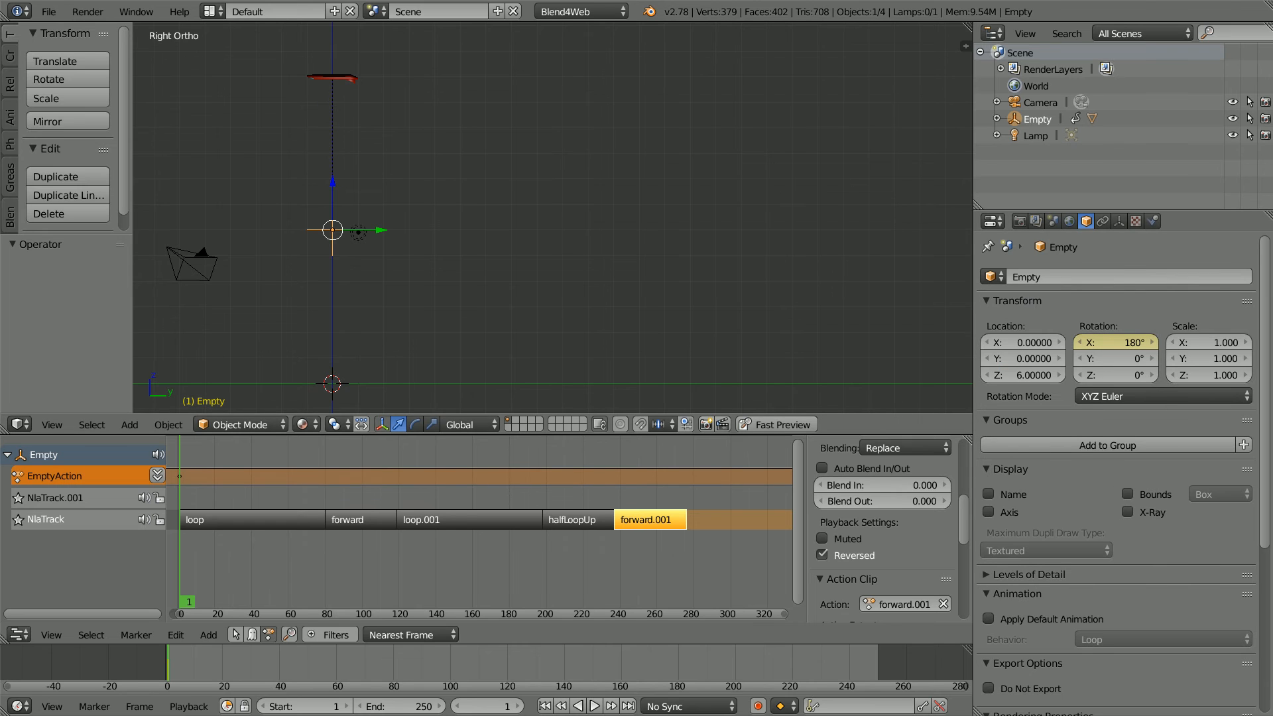
Step: Set the Empty's X rotation to 360° at frame 40 and insert a single keyframe on it
{"action": "left_click", "coordinate": [490, 706]}
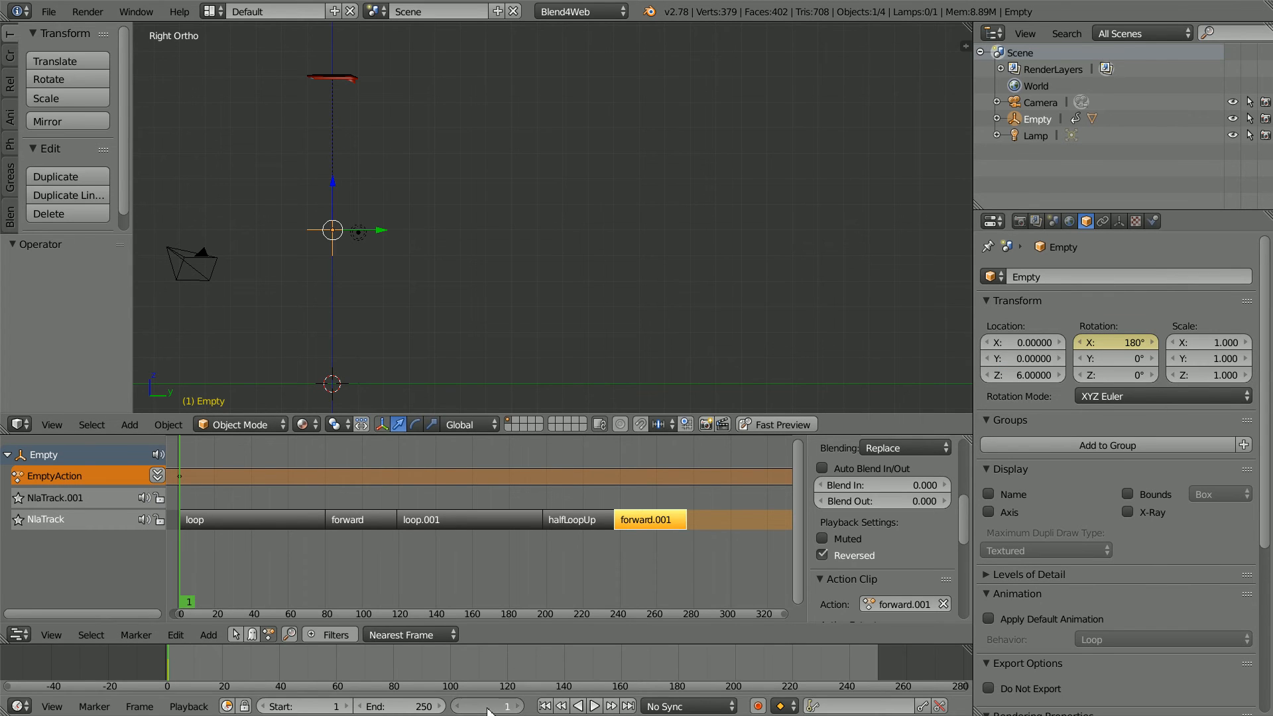
{"action": "key", "text": "Return"}
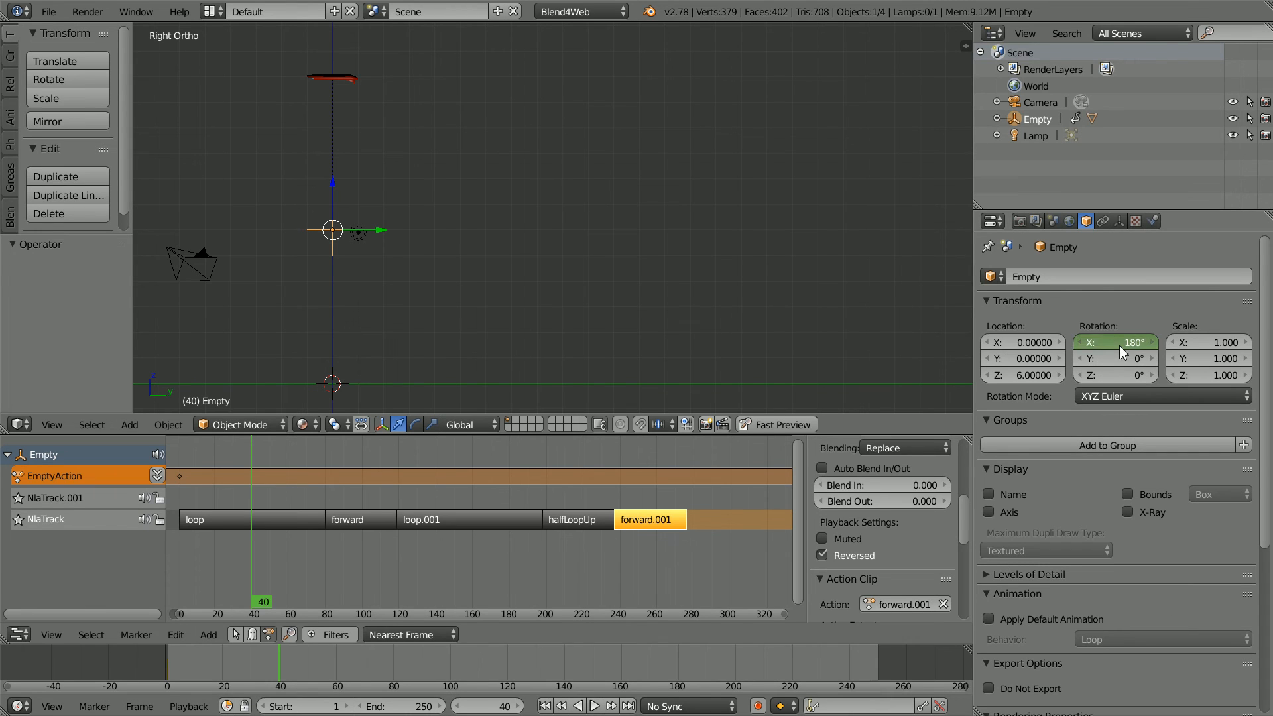
{"action": "type", "text": "360"}
{"action": "key", "text": "Return"}
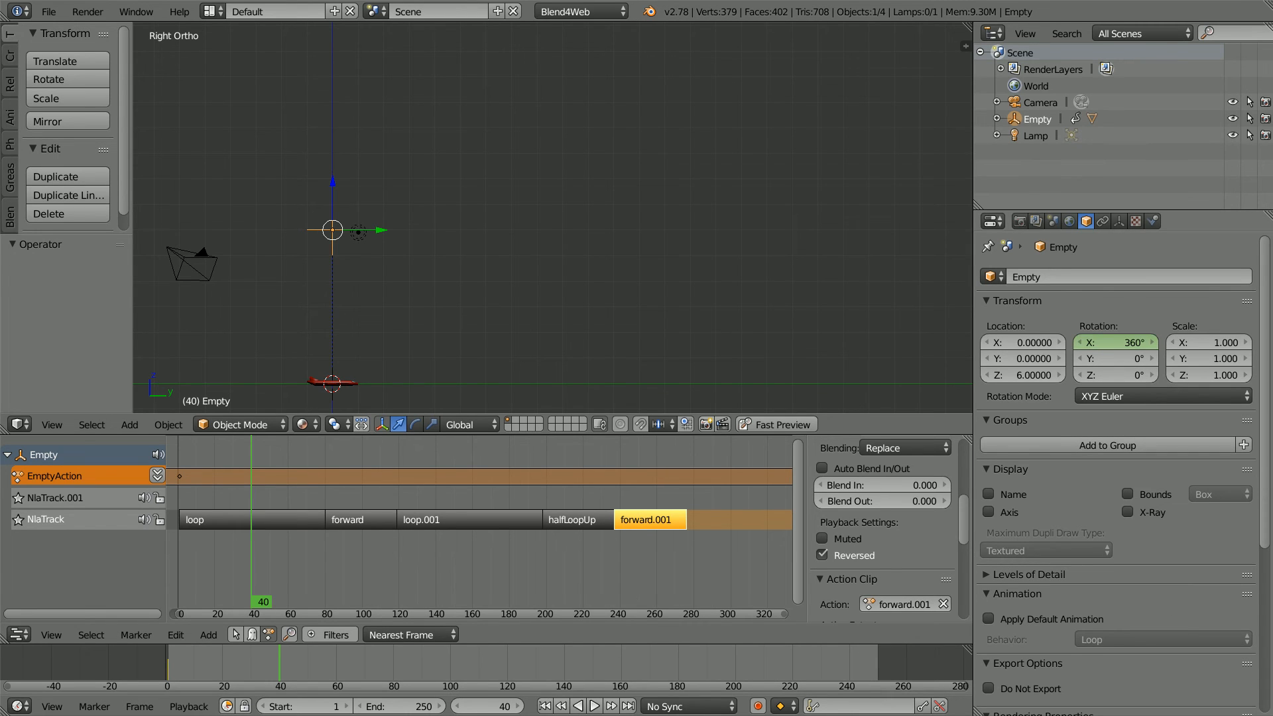
{"action": "right_click", "coordinate": [1114, 342]}
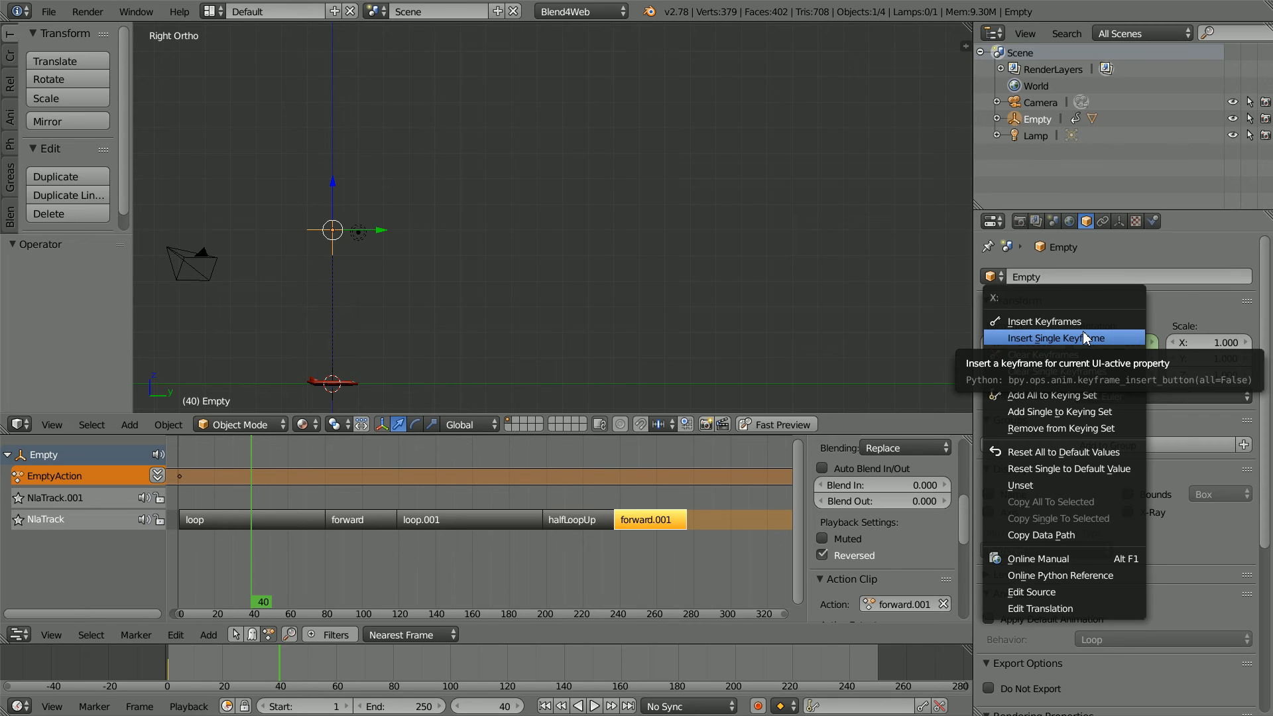
{"action": "left_click", "coordinate": [1127, 338]}
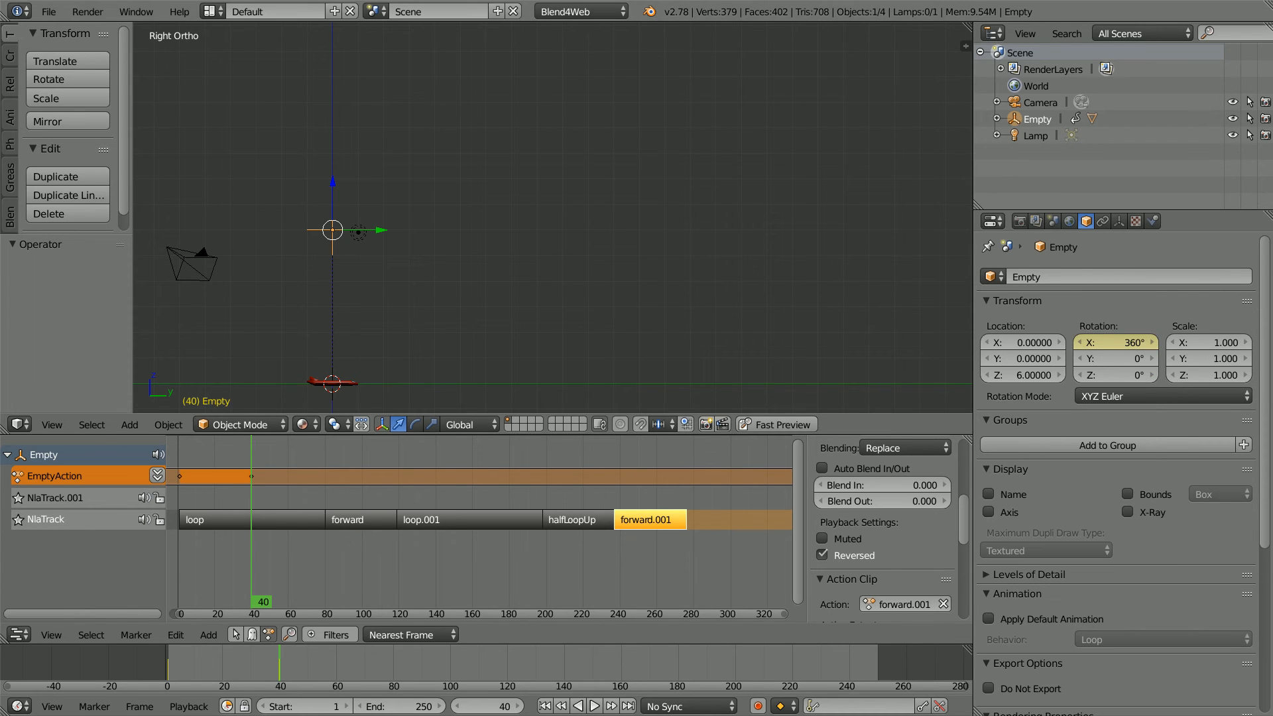
Step: Give the new 180° to 360° rotation keyframes linear interpolation in the Action Editor and rename the action halfLoopDown
{"action": "left_click", "coordinate": [19, 635]}
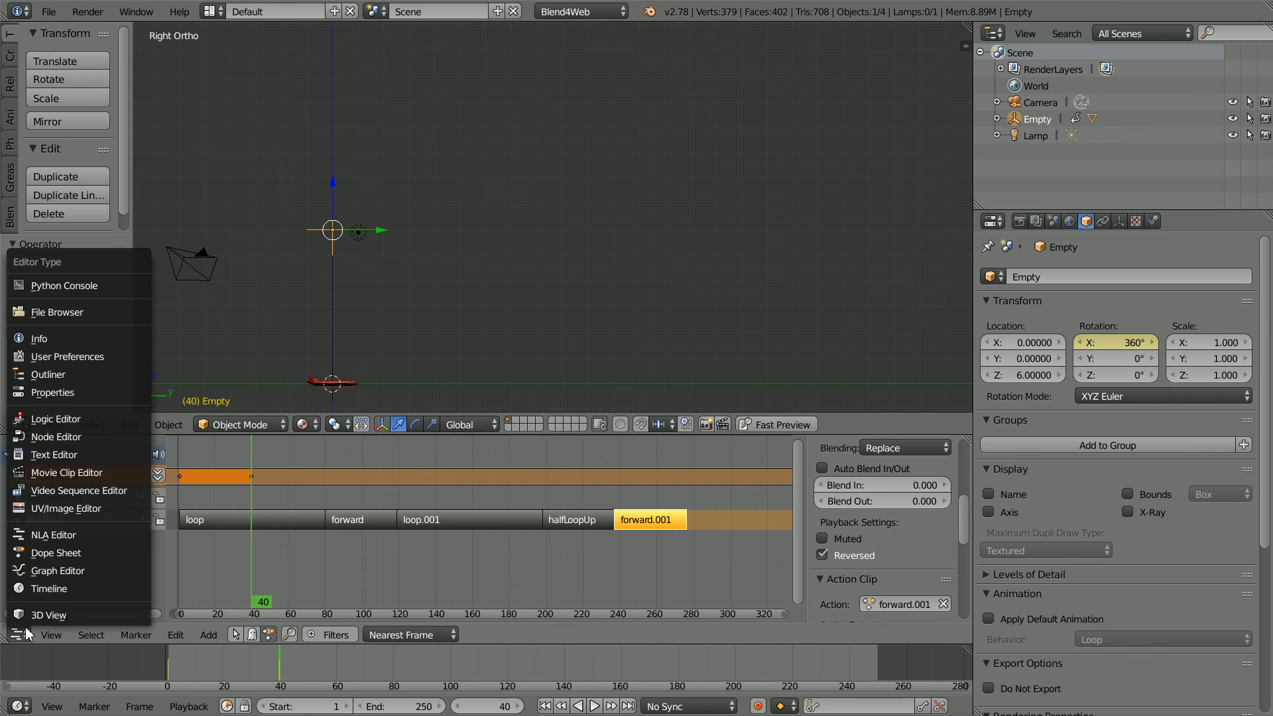
{"action": "left_click", "coordinate": [89, 551]}
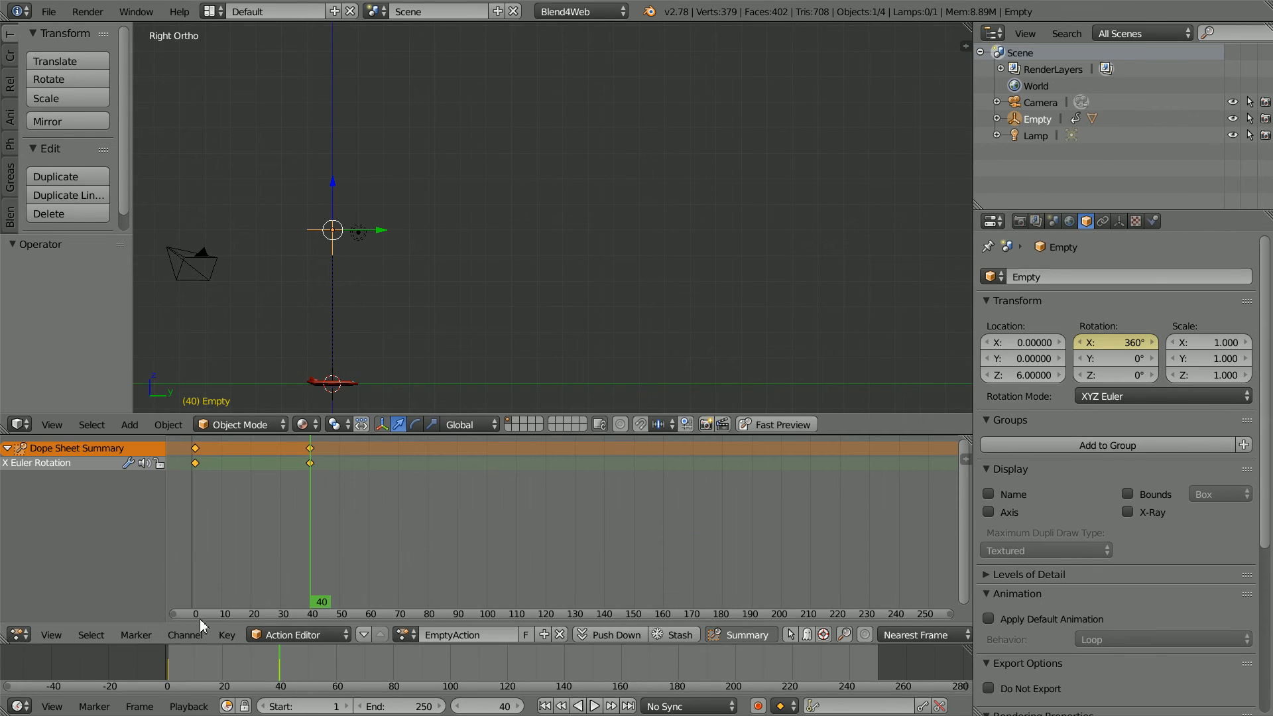
{"action": "left_click", "coordinate": [227, 636]}
{"action": "mouse_move", "coordinate": [263, 436]}
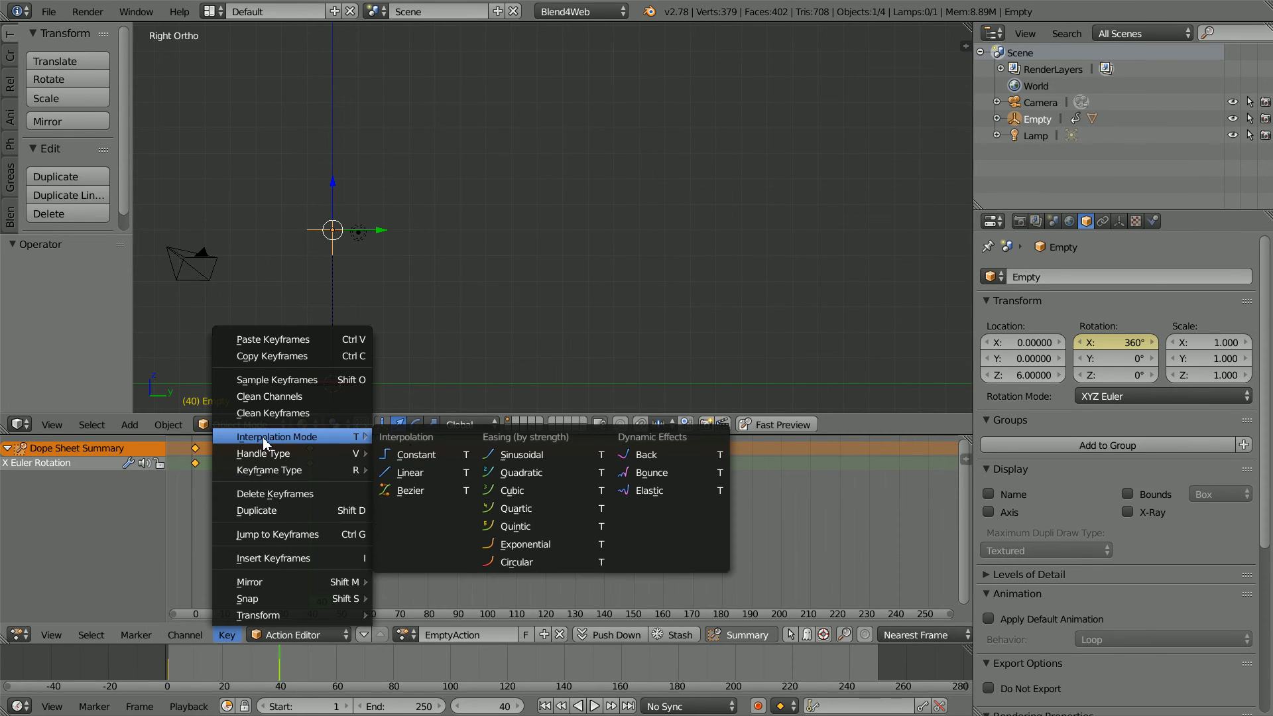
{"action": "left_click", "coordinate": [419, 473]}
{"action": "left_click", "coordinate": [452, 632]}
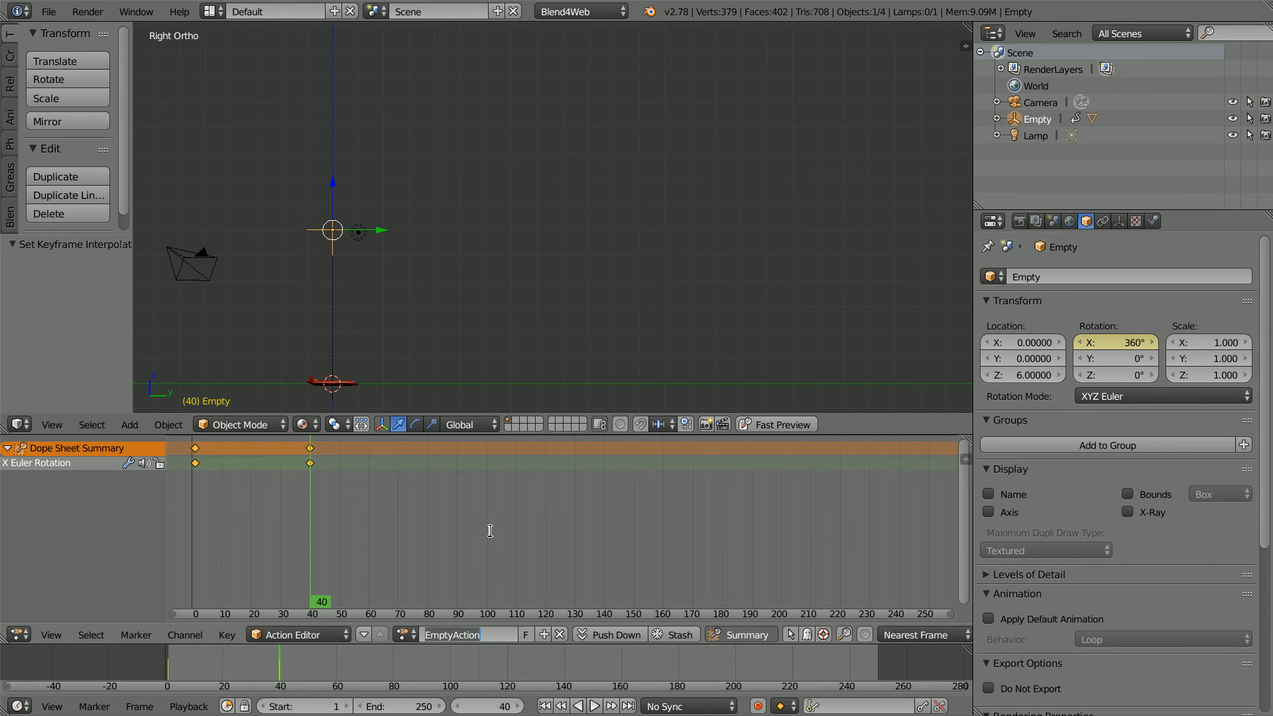
{"action": "type", "text": "halfLoopDown"}
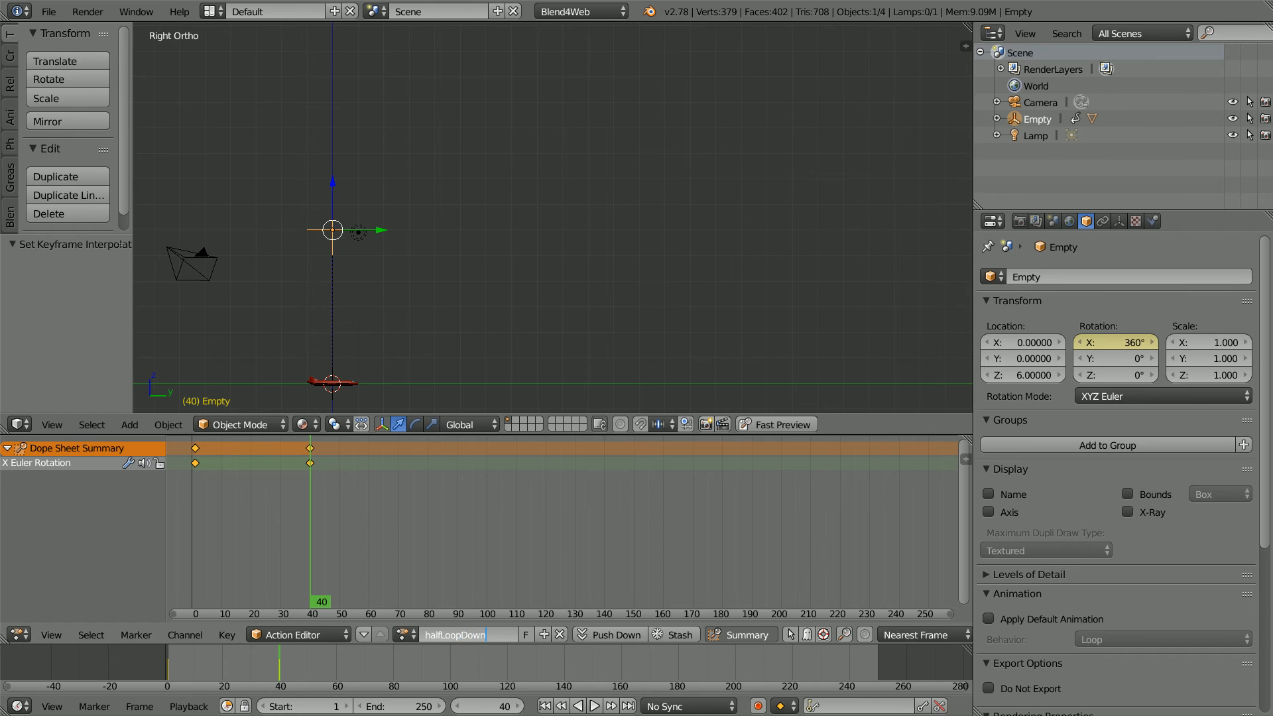
{"action": "key", "text": "Return"}
Step: Push the halfLoopDown action down to an NLA strip and move it to the end of NlaTrack, directly after forward.001
{"action": "left_click", "coordinate": [19, 635]}
{"action": "left_click", "coordinate": [43, 532]}
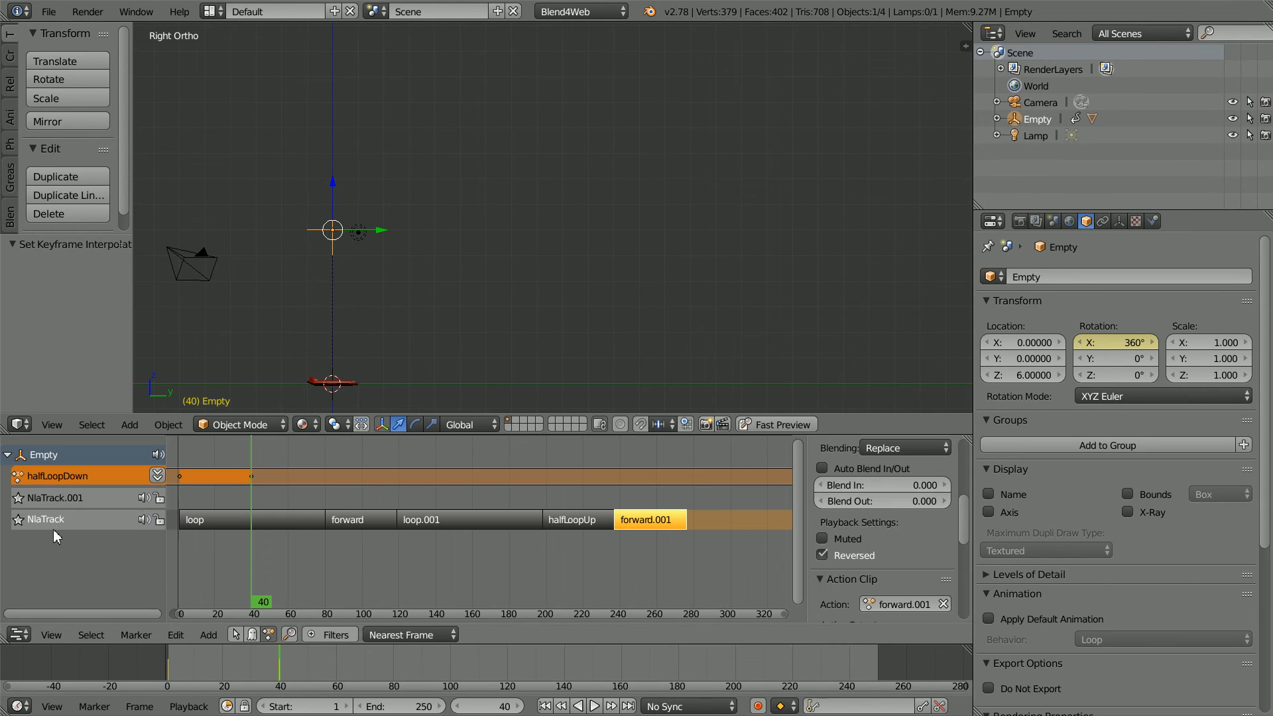
{"action": "left_click", "coordinate": [157, 473]}
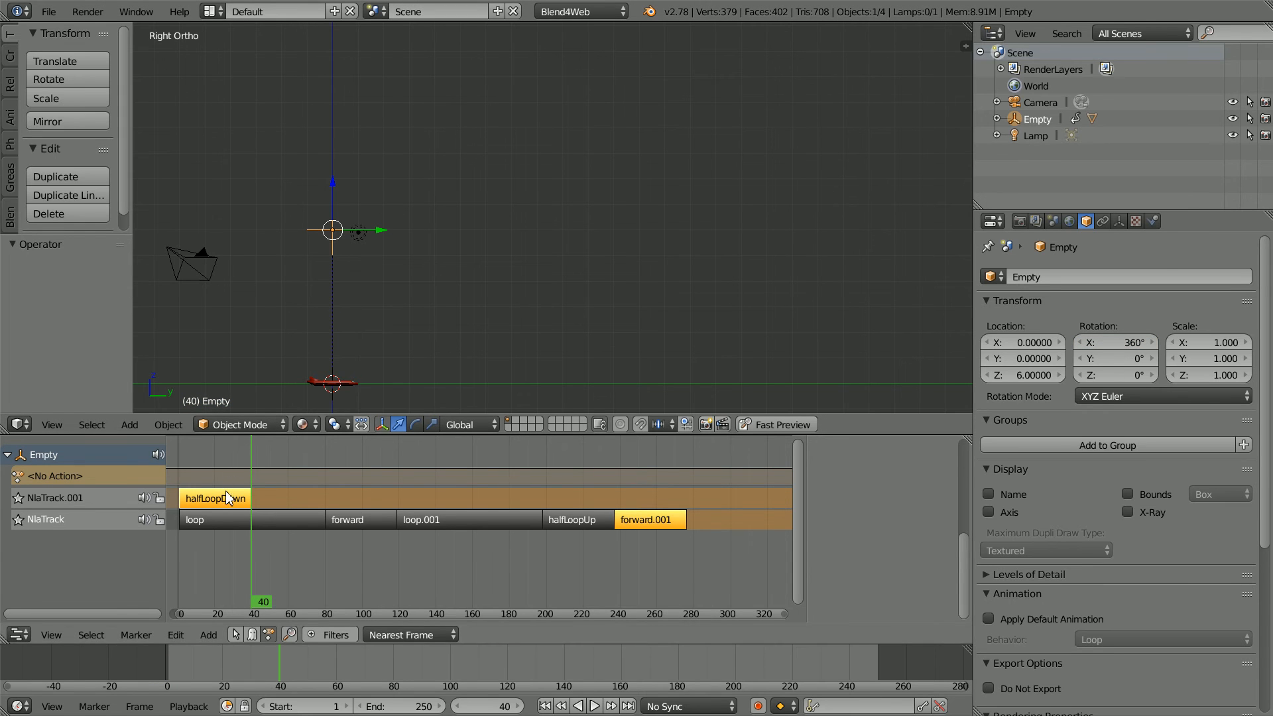
{"action": "key", "text": "g"}
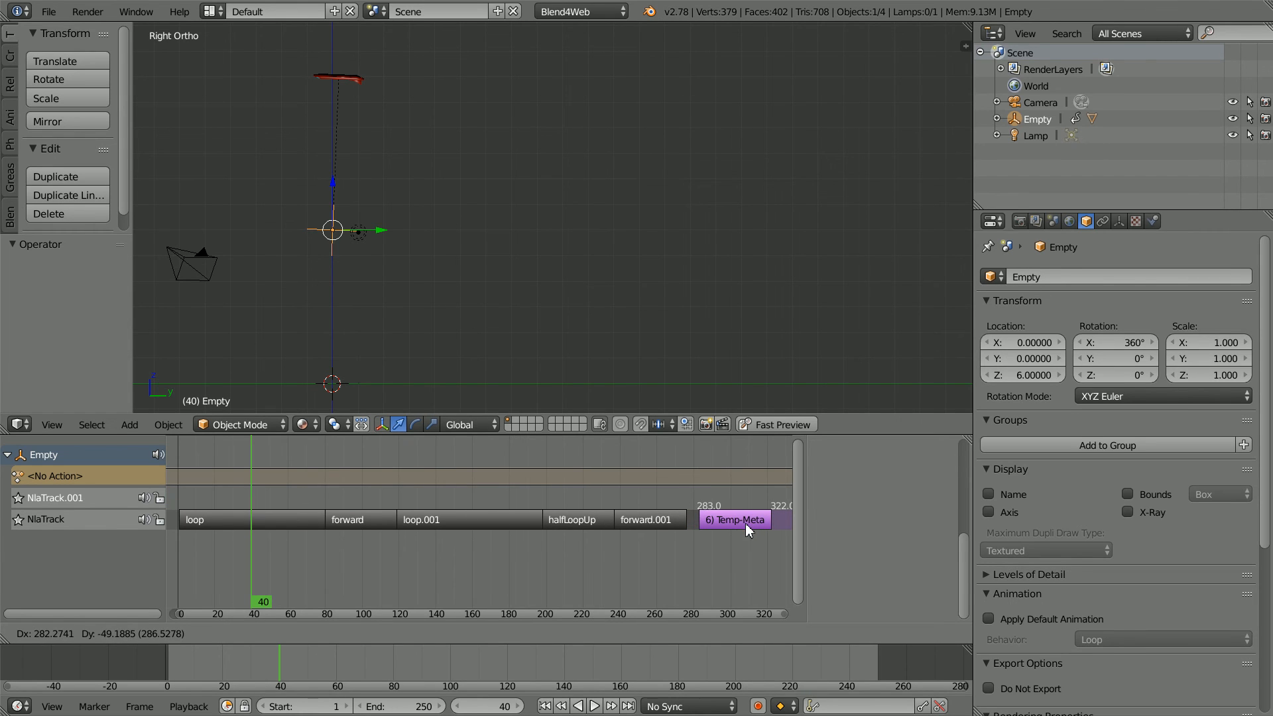
{"action": "left_click", "coordinate": [706, 524]}
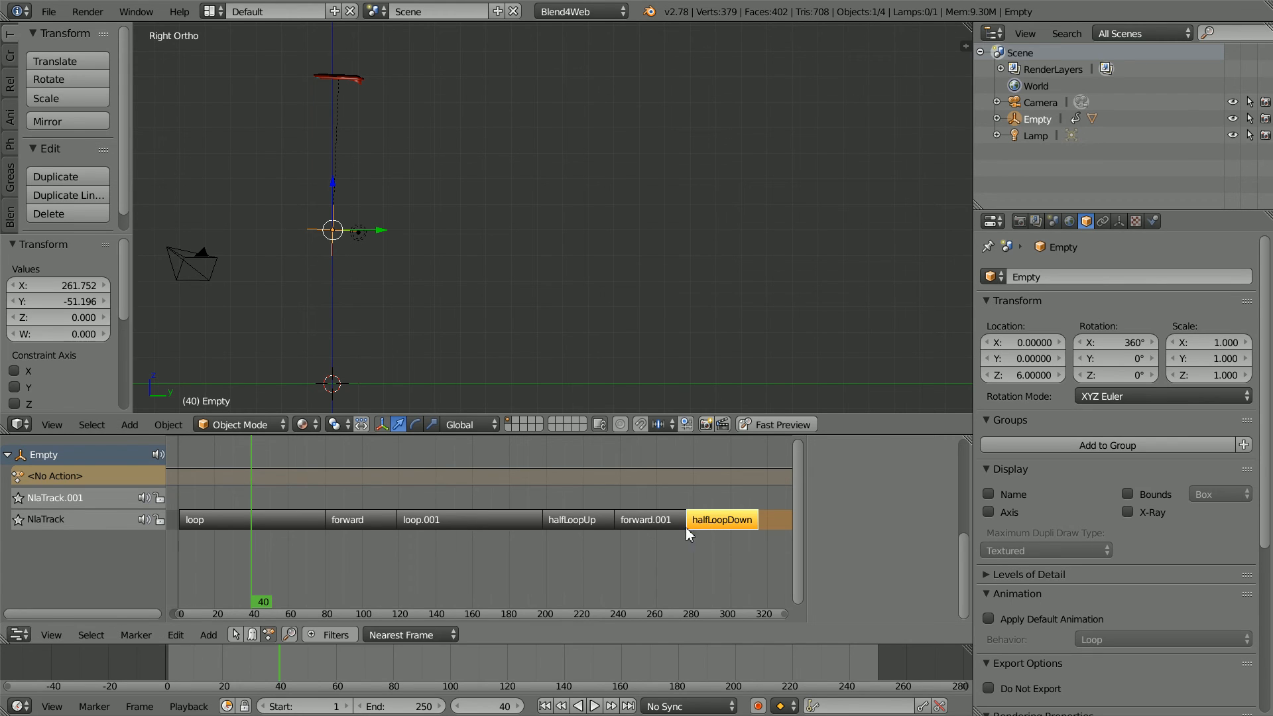
Step: Set the timeline's end frame to 315
{"action": "left_click", "coordinate": [414, 707]}
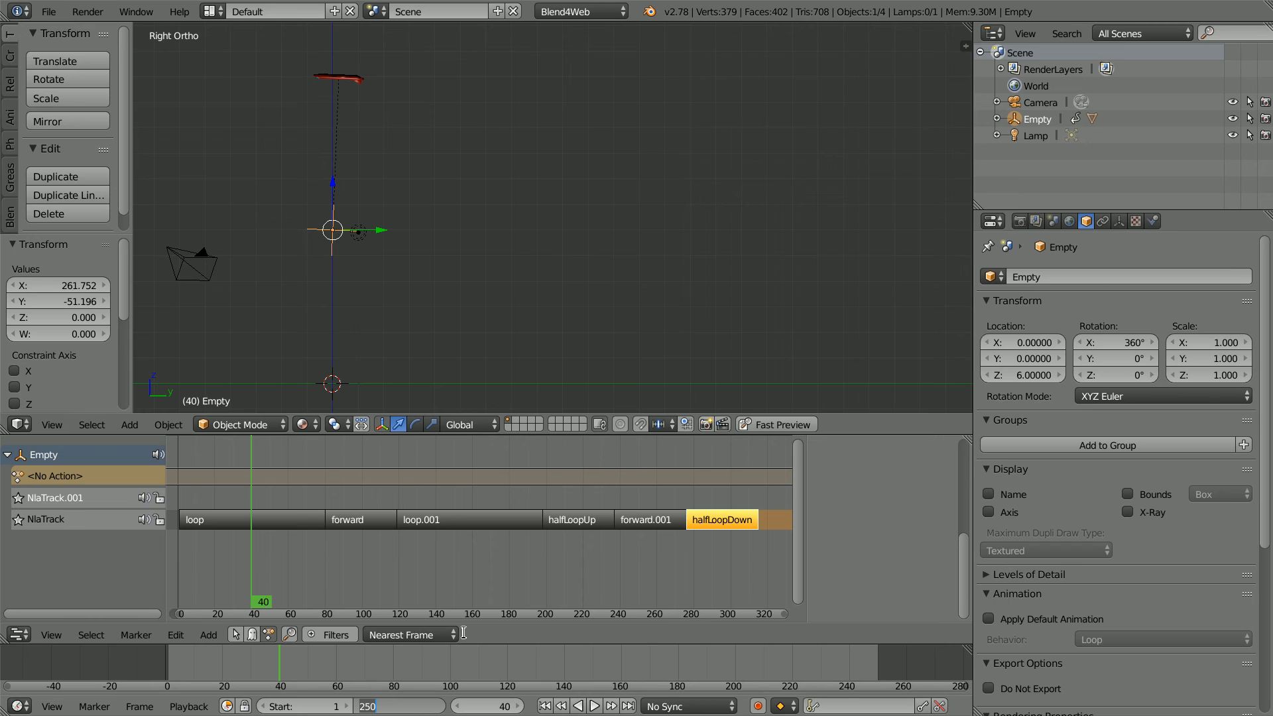
{"action": "type", "text": "315"}
{"action": "key", "text": "Return"}
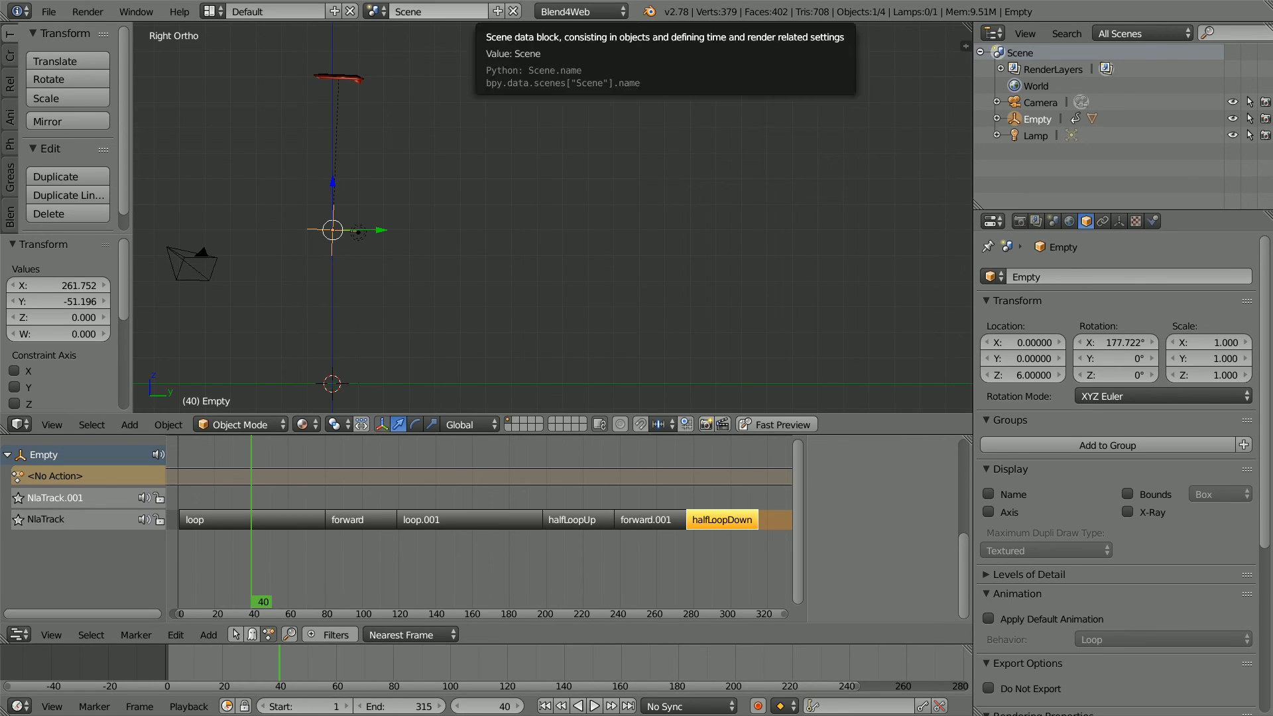
Step: Play the full strip sequence from the first frame to review the plane's motion, stop playback and return to frame 1
{"action": "left_click", "coordinate": [543, 707]}
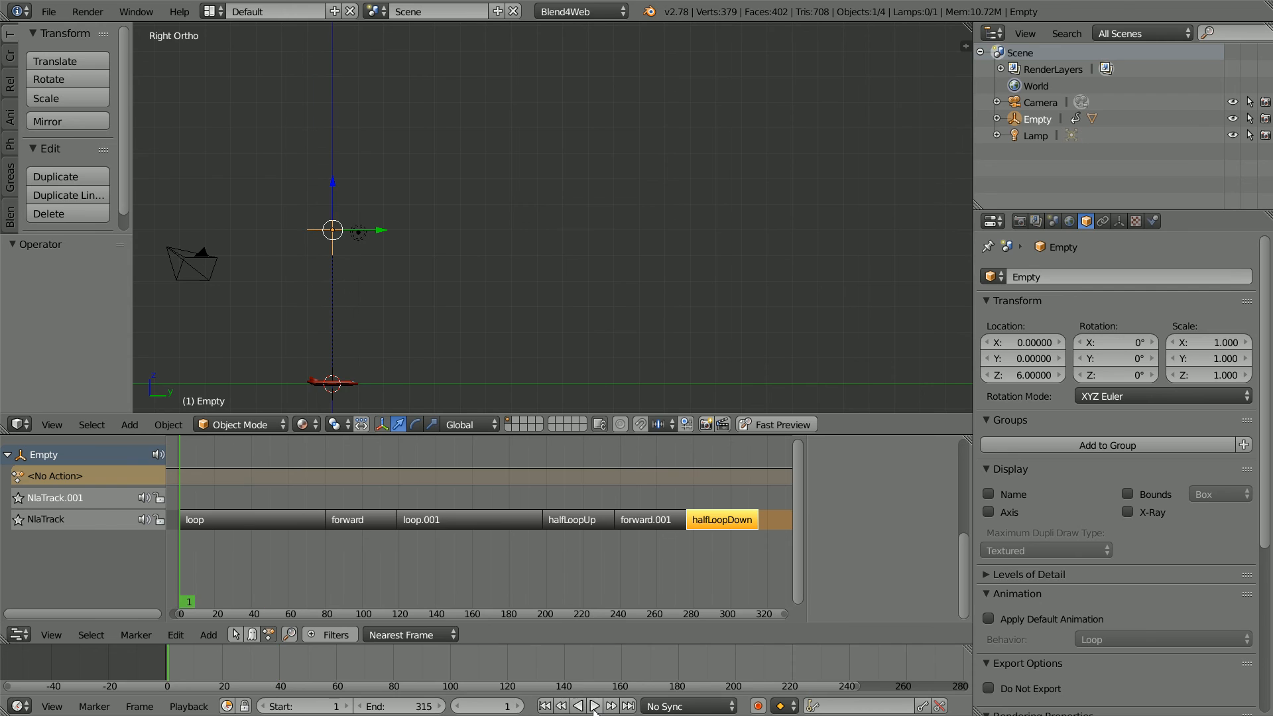
{"action": "left_click", "coordinate": [595, 706]}
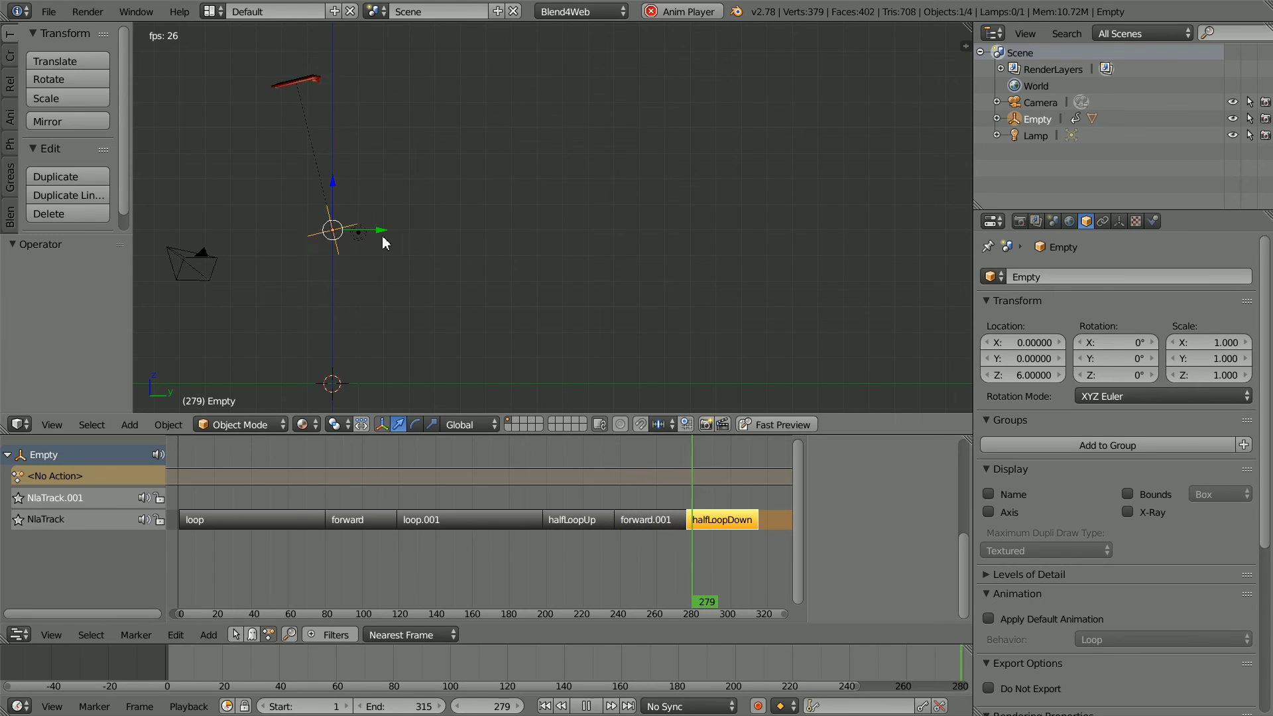
{"action": "left_click", "coordinate": [586, 706]}
{"action": "left_click", "coordinate": [545, 706]}
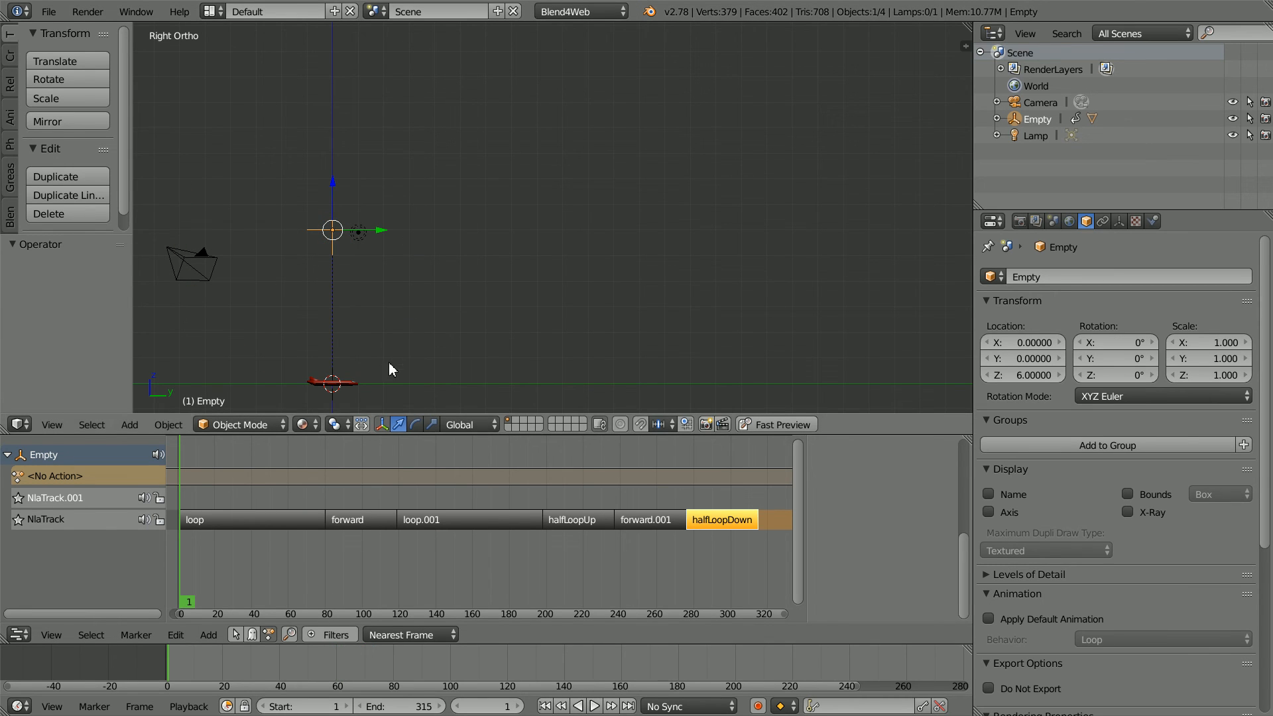
Step: Insert a single keyframe on the jetPlane's 0° Y rotation at frame 1
{"action": "right_click", "coordinate": [354, 390]}
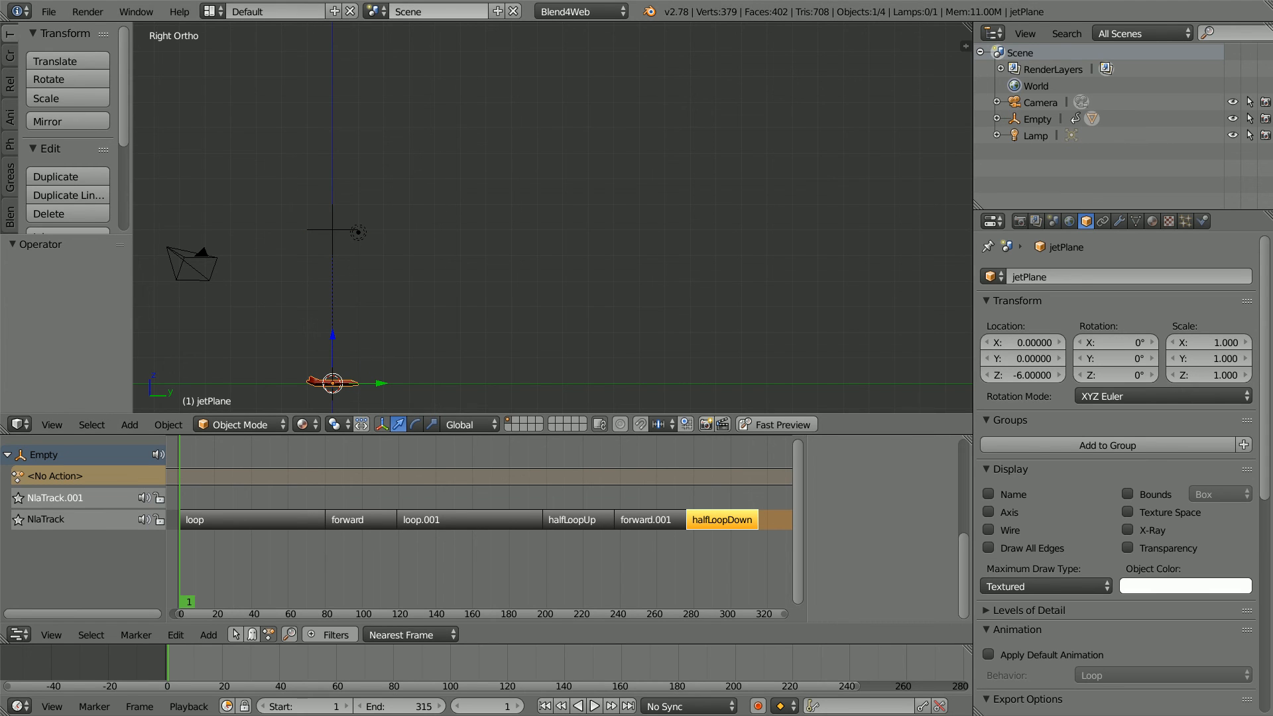
{"action": "right_click", "coordinate": [1096, 360]}
{"action": "left_click", "coordinate": [1077, 358]}
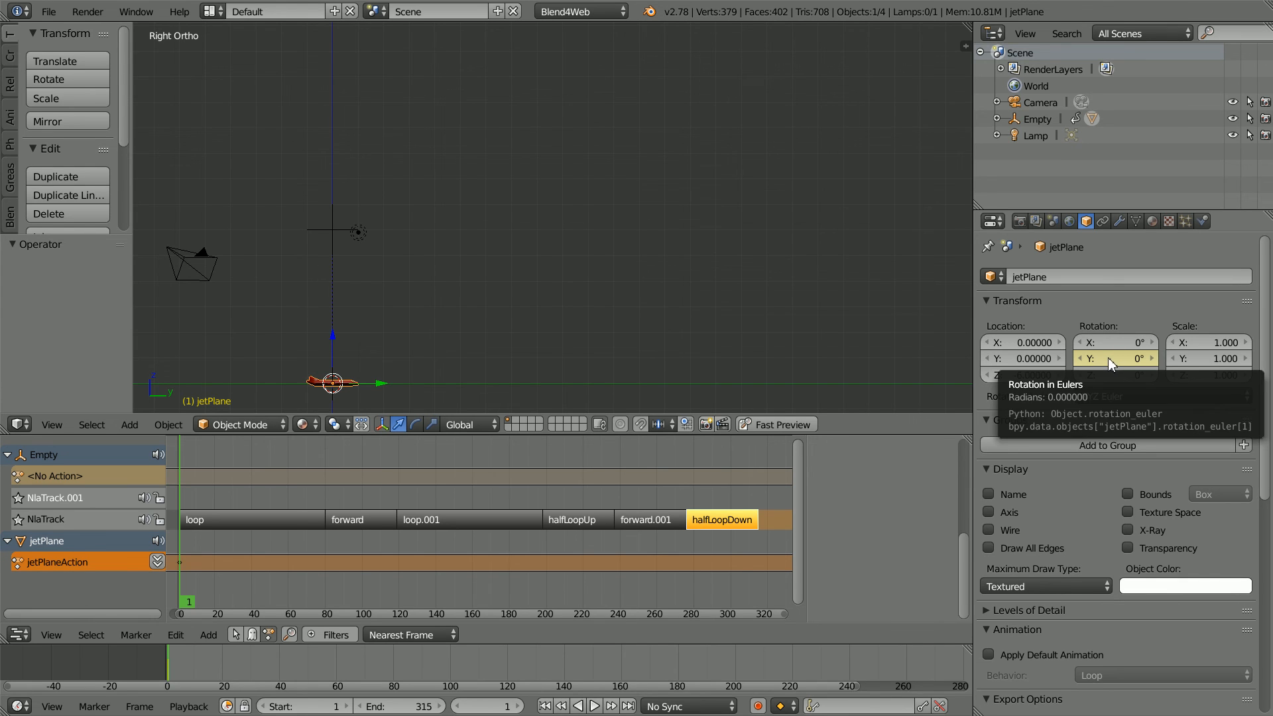
Step: At frame 40, set the jetPlane's Y rotation to 360° and insert a single keyframe for it
{"action": "left_click", "coordinate": [499, 708]}
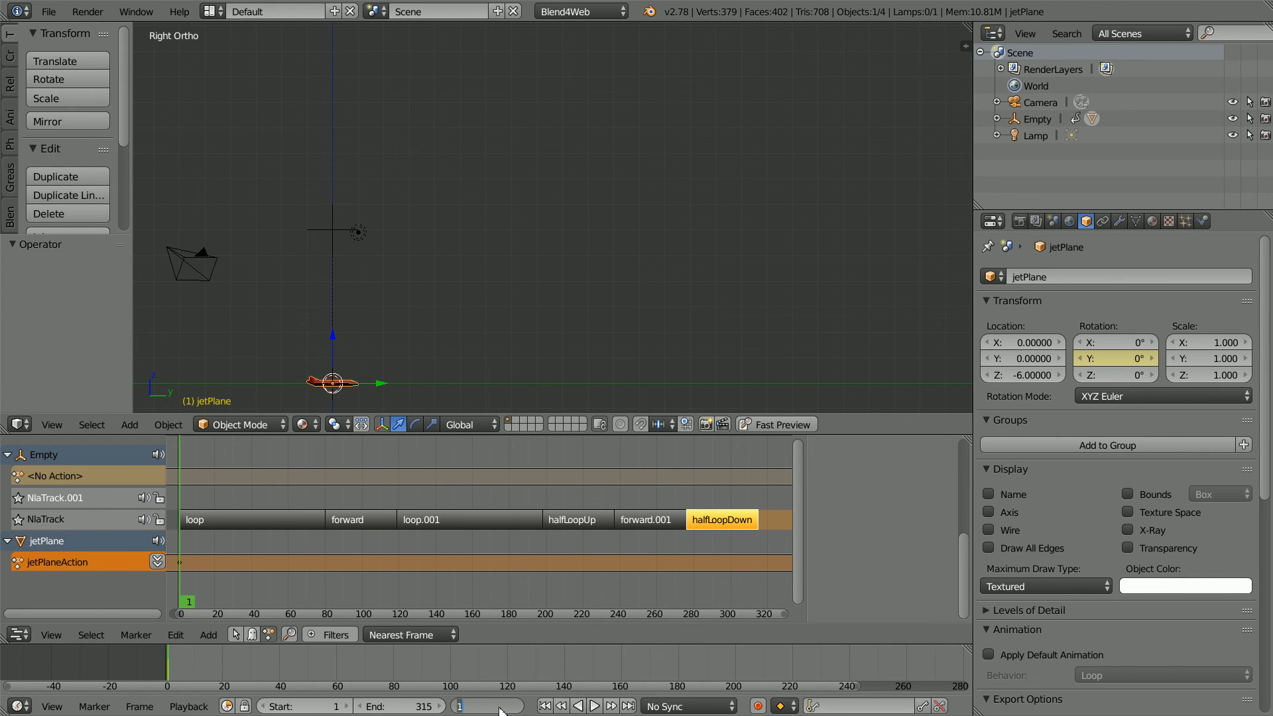
{"action": "key", "text": "Return"}
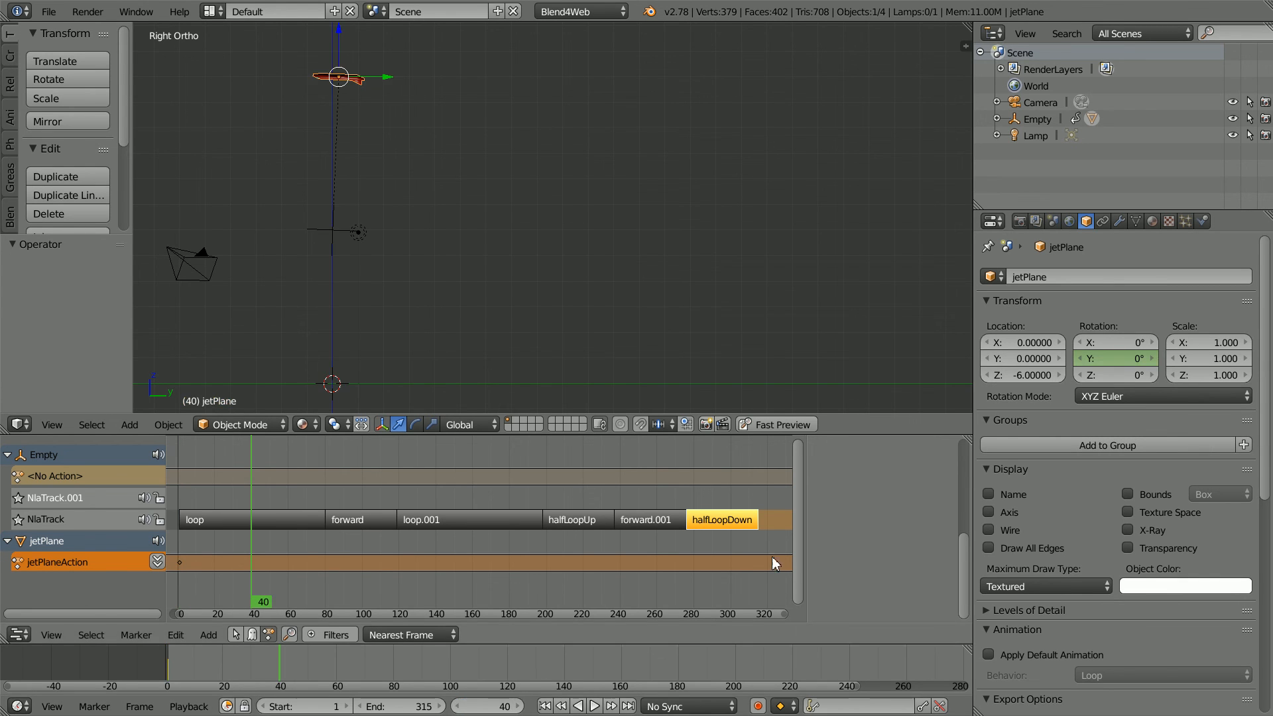
{"action": "left_click", "coordinate": [1124, 355]}
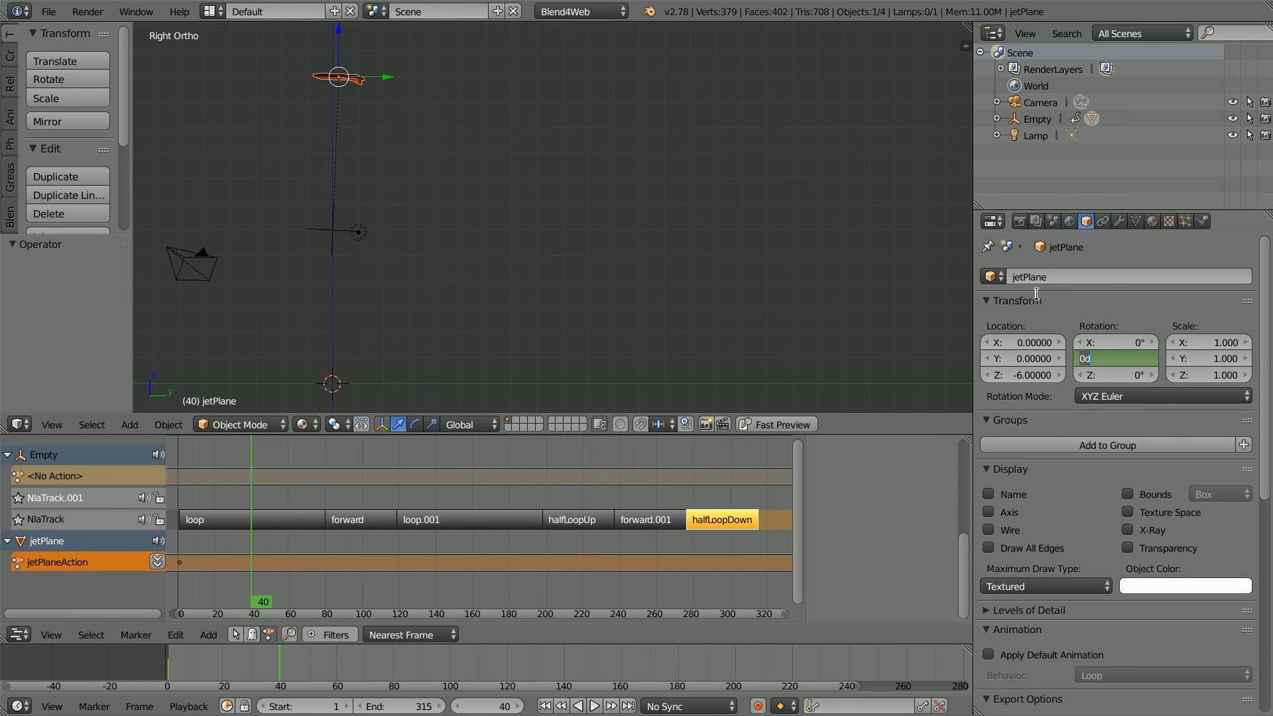
{"action": "type", "text": "36"}
{"action": "key", "text": "Return"}
{"action": "right_click", "coordinate": [1106, 362]}
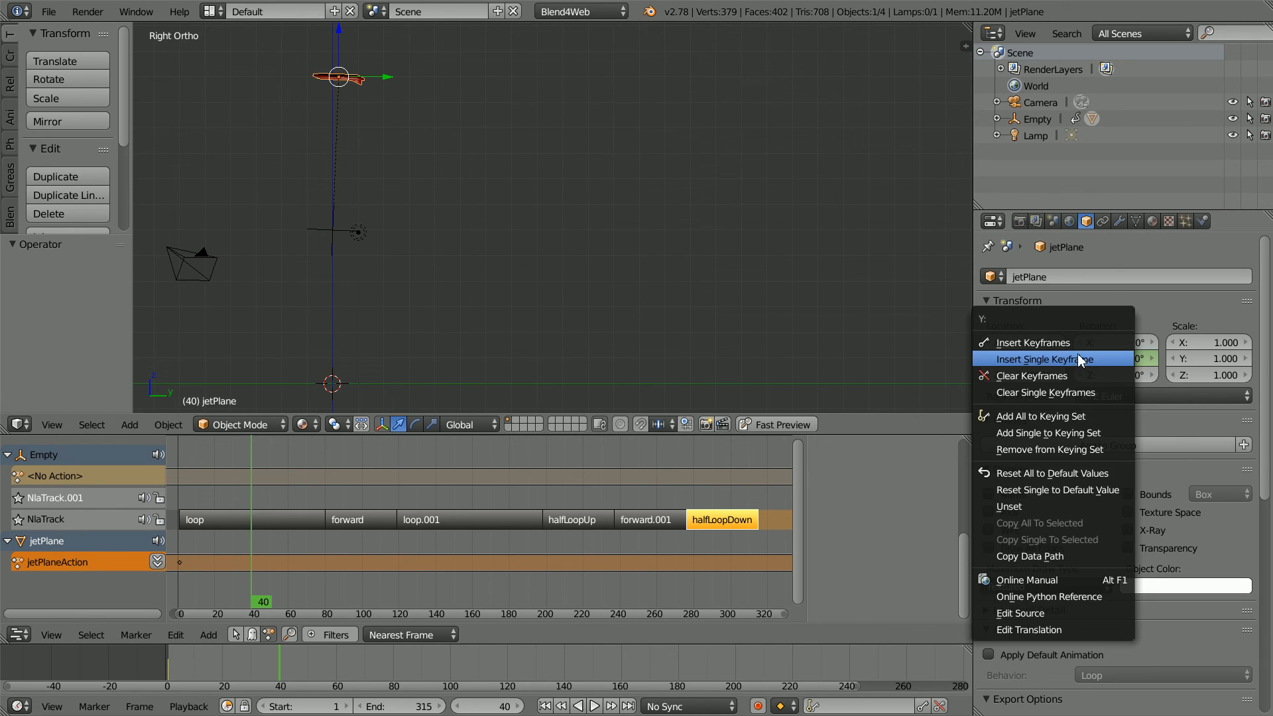
{"action": "left_click", "coordinate": [1066, 362]}
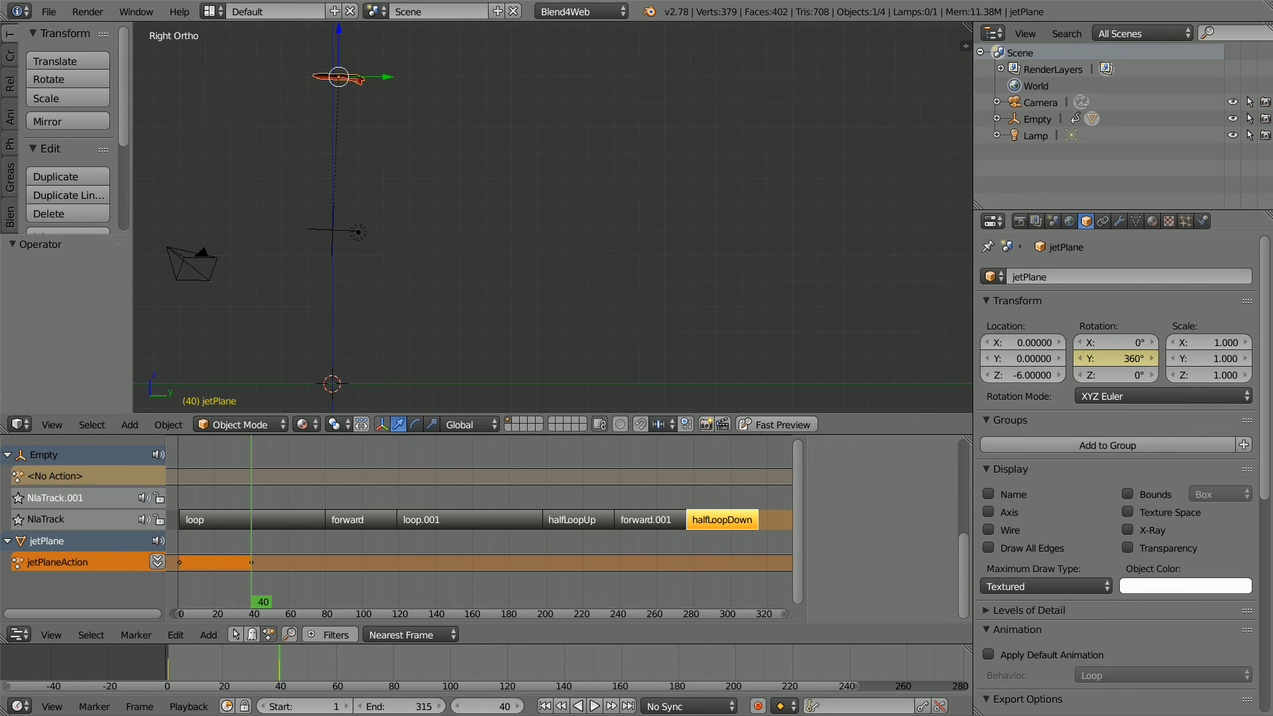
Step: Rename the jetPlane's action victoryRoll in the Dope Sheet's Action Editor
{"action": "left_click", "coordinate": [19, 634]}
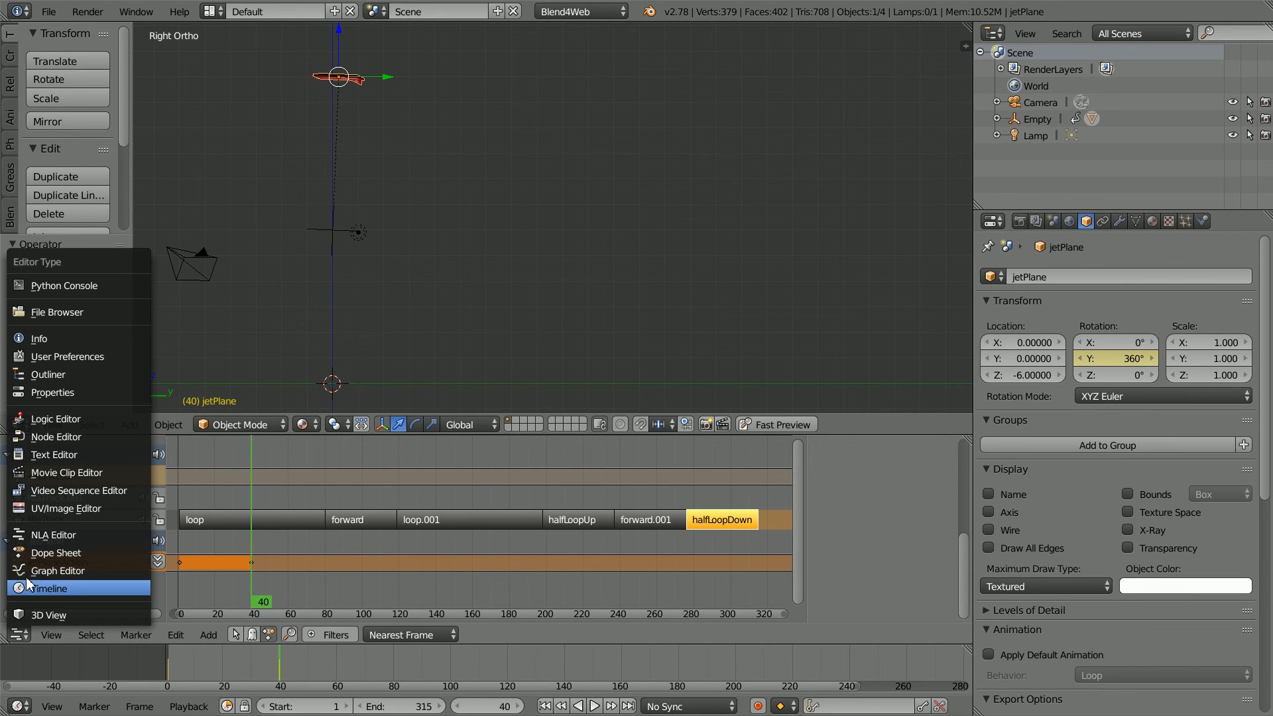
{"action": "left_click", "coordinate": [100, 555]}
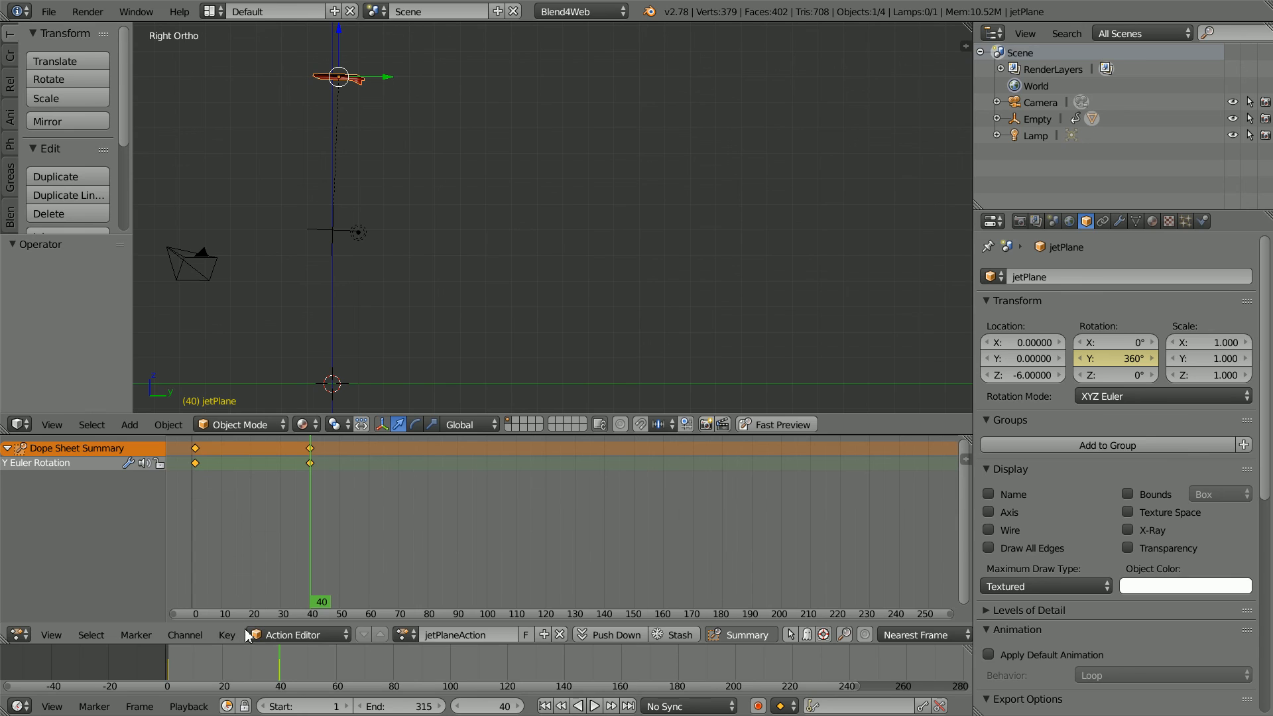
{"action": "left_click", "coordinate": [453, 635]}
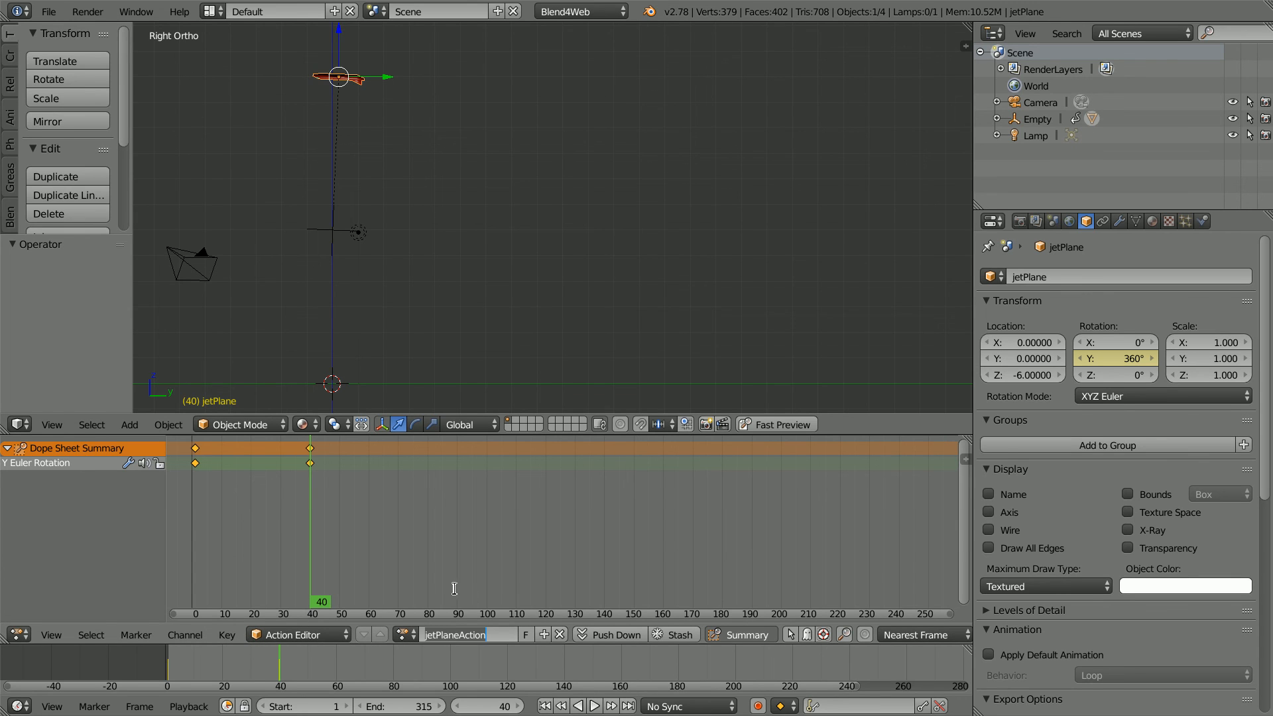
{"action": "type", "text": "victoryRoll"}
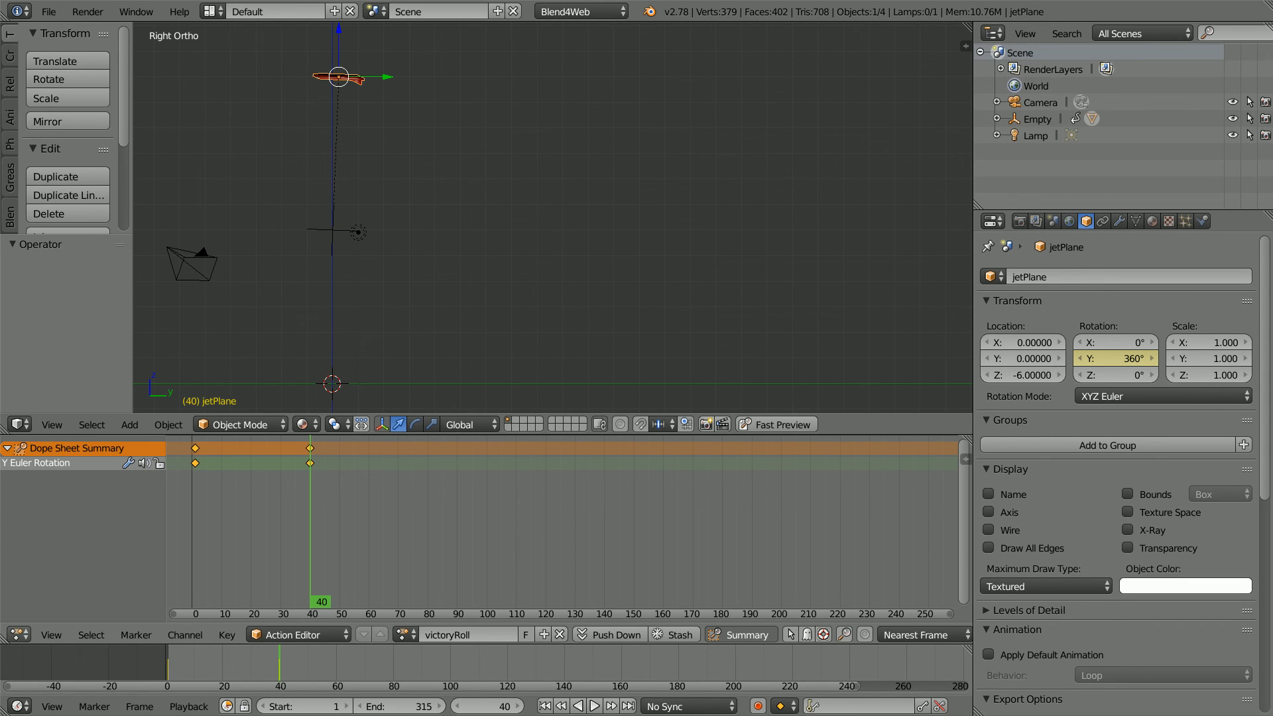
Step: Push the victoryRoll action down to a strip in the NLA Editor and move it to start at about frame 62
{"action": "left_click", "coordinate": [18, 634]}
{"action": "left_click", "coordinate": [39, 534]}
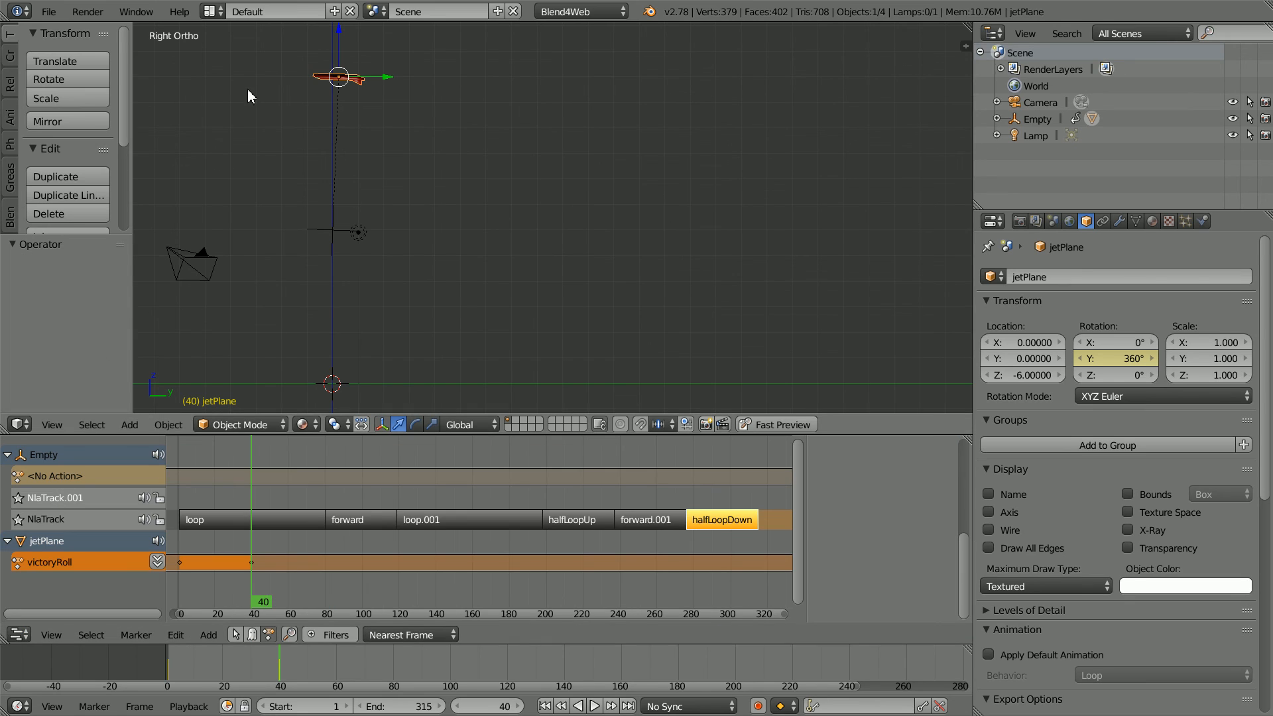
{"action": "left_click", "coordinate": [157, 561]}
{"action": "left_click", "coordinate": [216, 586]}
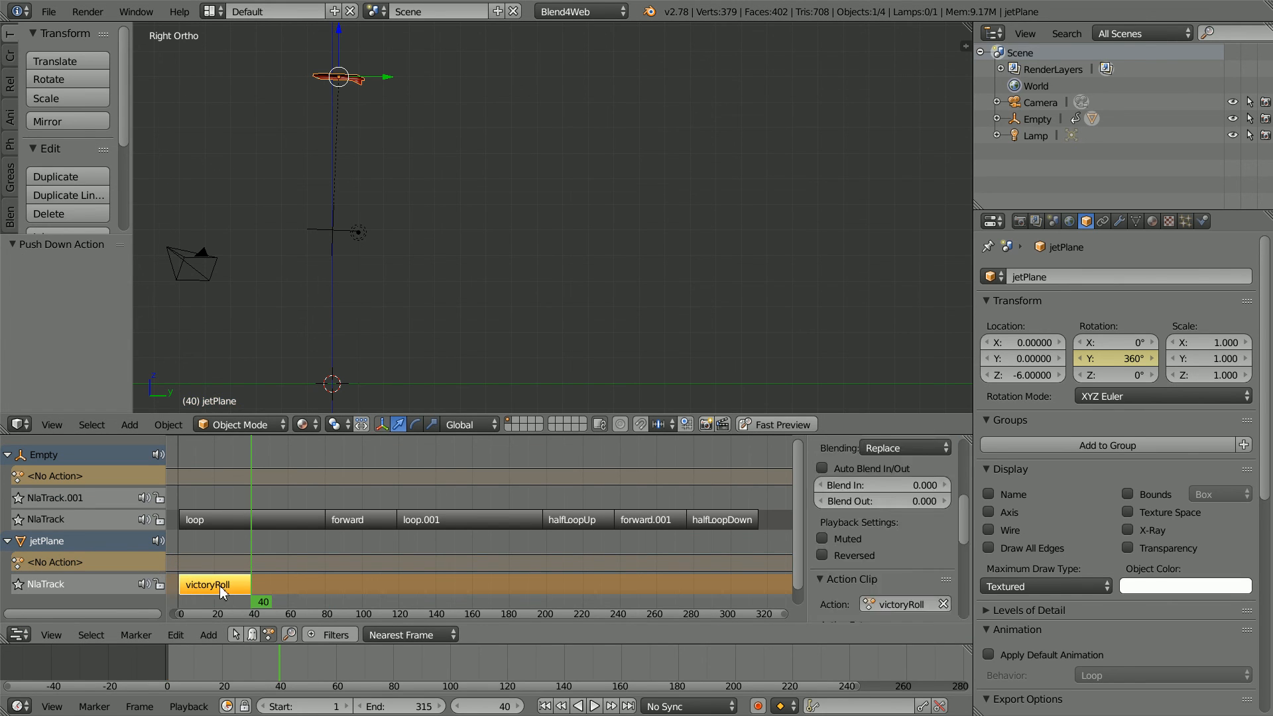
{"action": "key", "text": "ctrl+g"}
{"action": "key", "text": "g"}
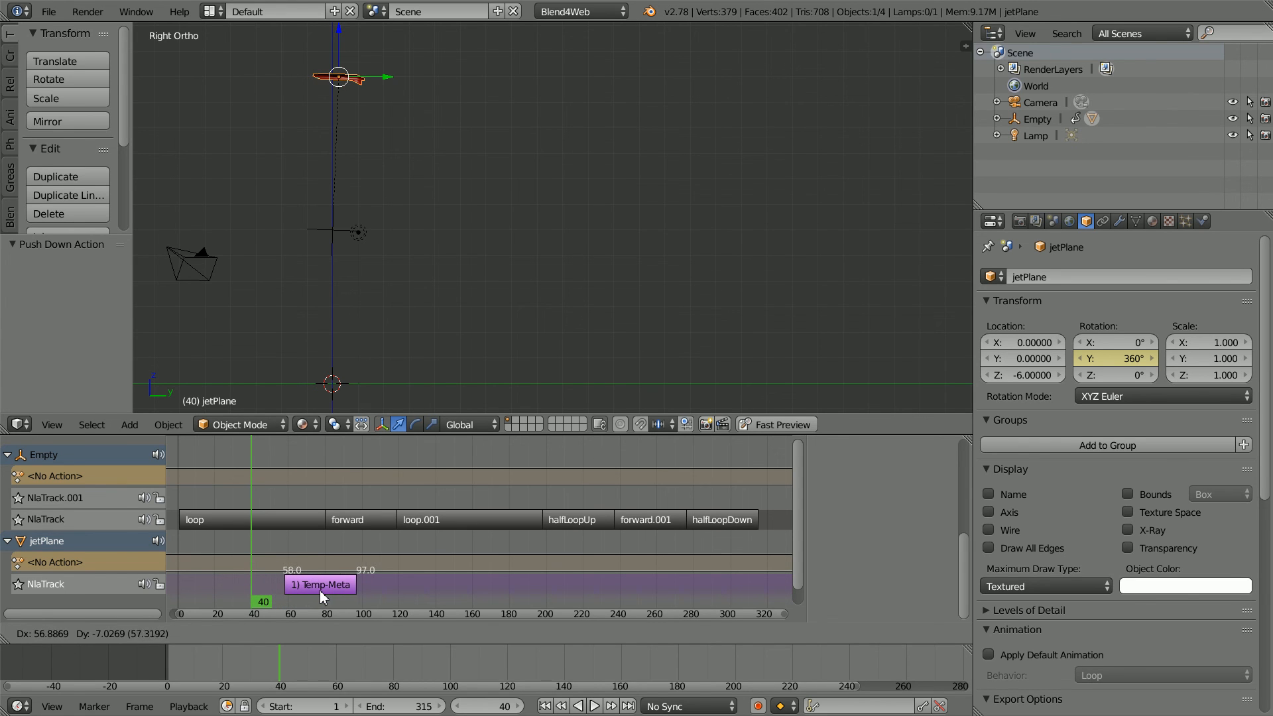
{"action": "left_click", "coordinate": [327, 590]}
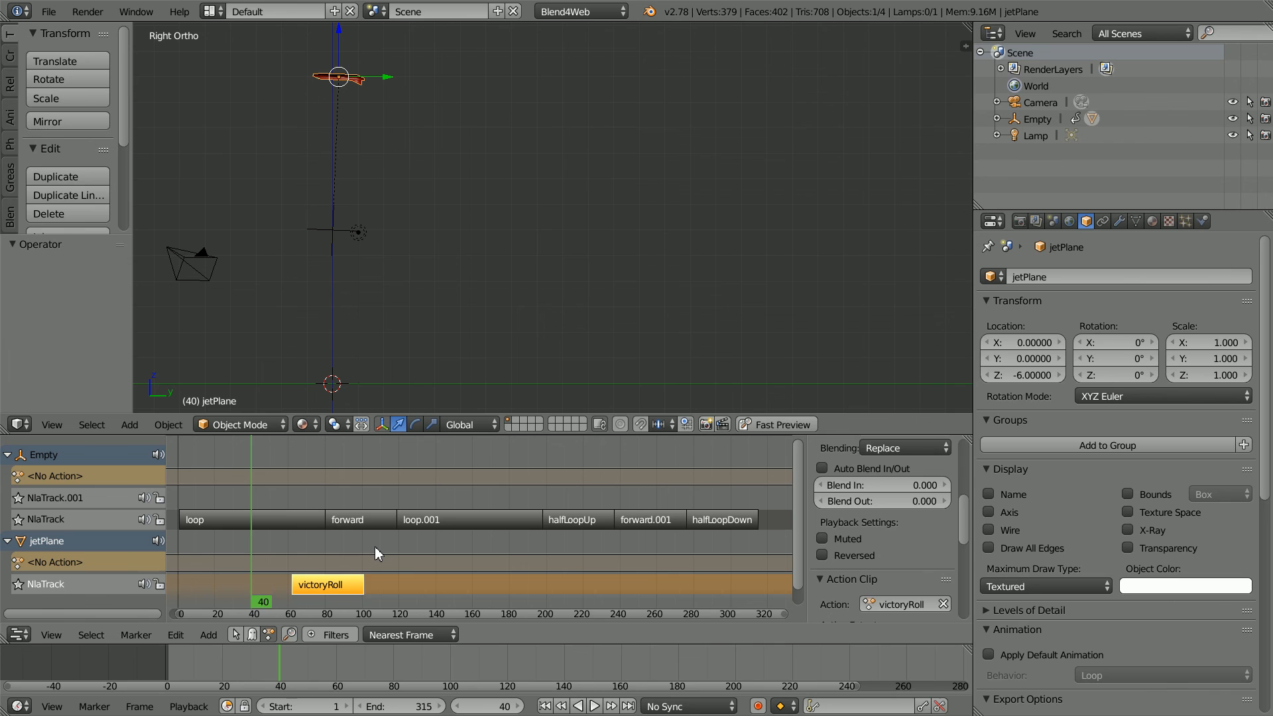
Step: Duplicate the victoryRoll strip to start at about frame 140 and delete the Empty's unused NlaTrack.001
{"action": "key", "text": "shift+d"}
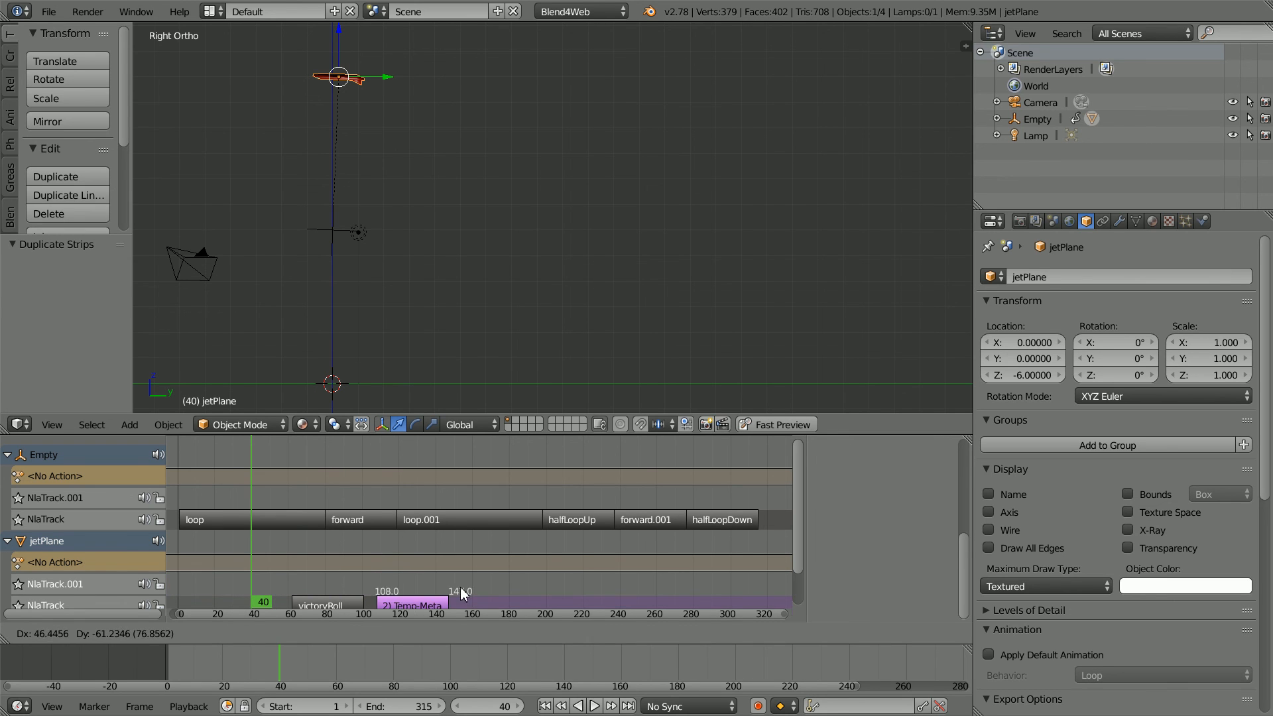
{"action": "left_click", "coordinate": [520, 600]}
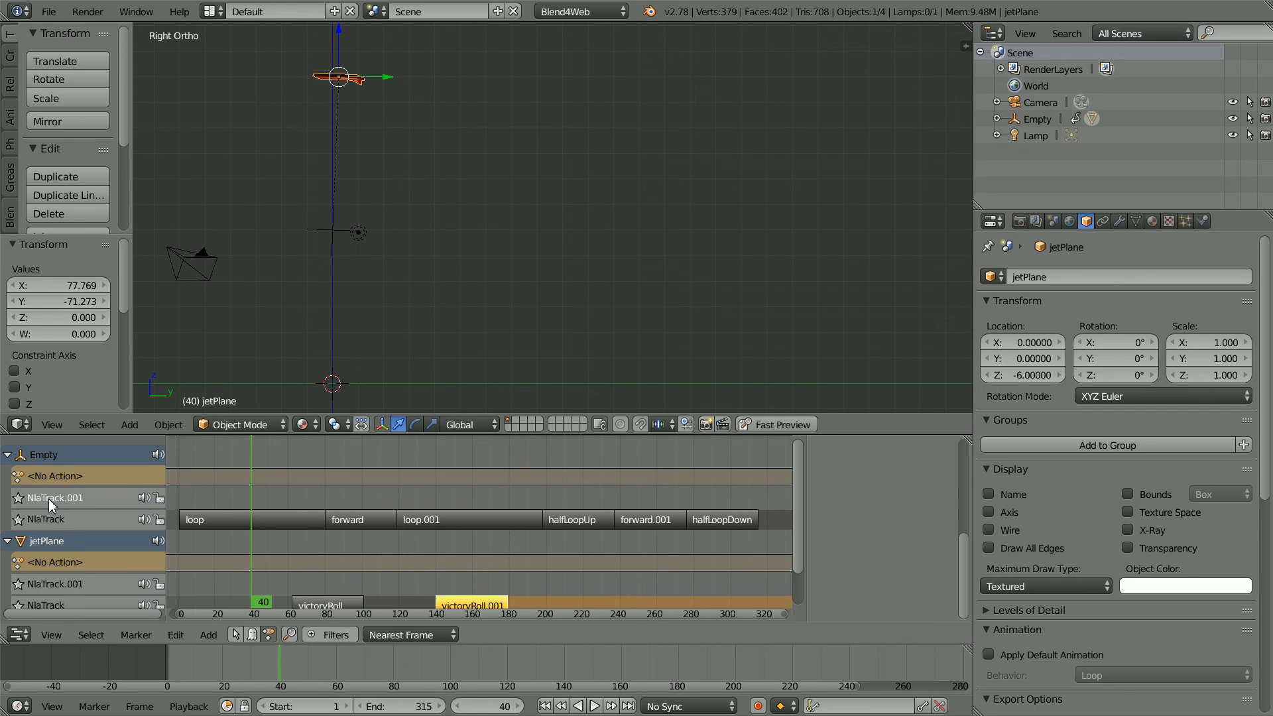
{"action": "key", "text": "x"}
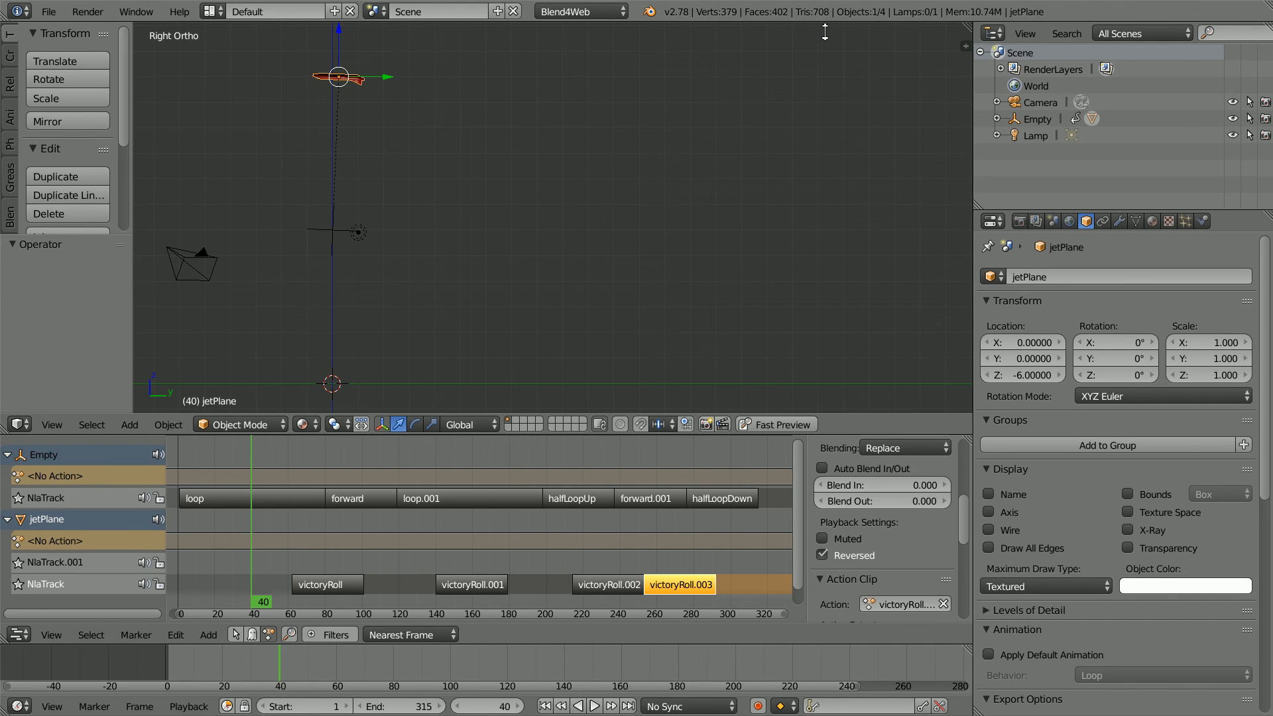
Step: Enable Render Sky for the world and set its horizon color to RGB 0.2, 0.3, 0.4
{"action": "left_click", "coordinate": [1070, 222]}
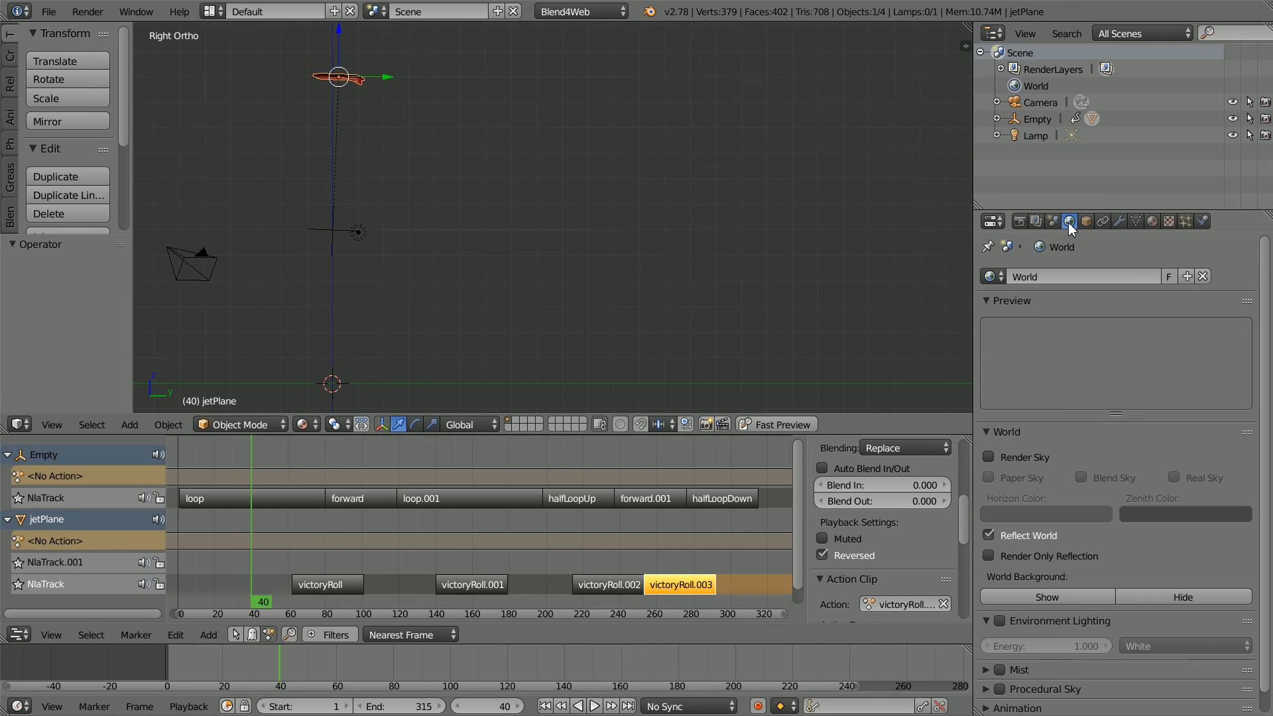
{"action": "left_click", "coordinate": [989, 457]}
{"action": "left_click", "coordinate": [1028, 515]}
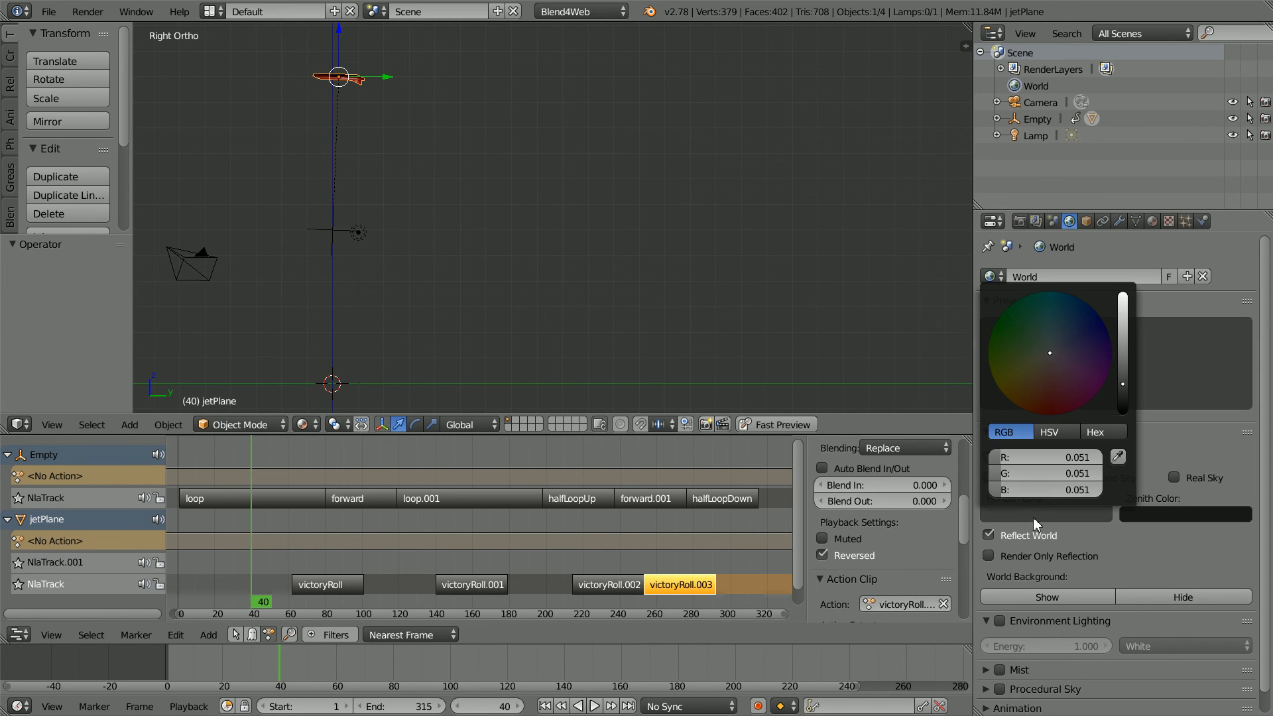
{"action": "left_click", "coordinate": [1059, 455]}
{"action": "key", "text": "BackSpace"}
{"action": "type", "text": "0.2"}
{"action": "key", "text": "Return"}
{"action": "left_click", "coordinate": [1036, 479]}
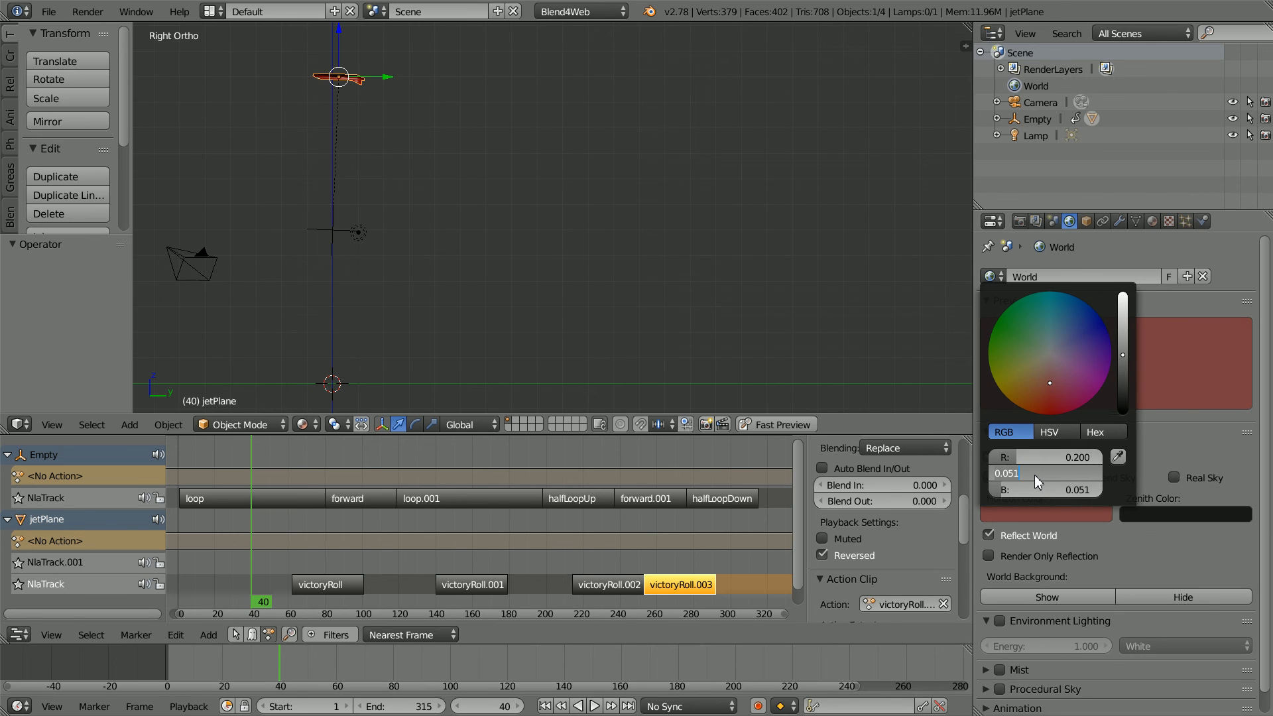
{"action": "type", "text": "0.3"}
{"action": "key", "text": "Return"}
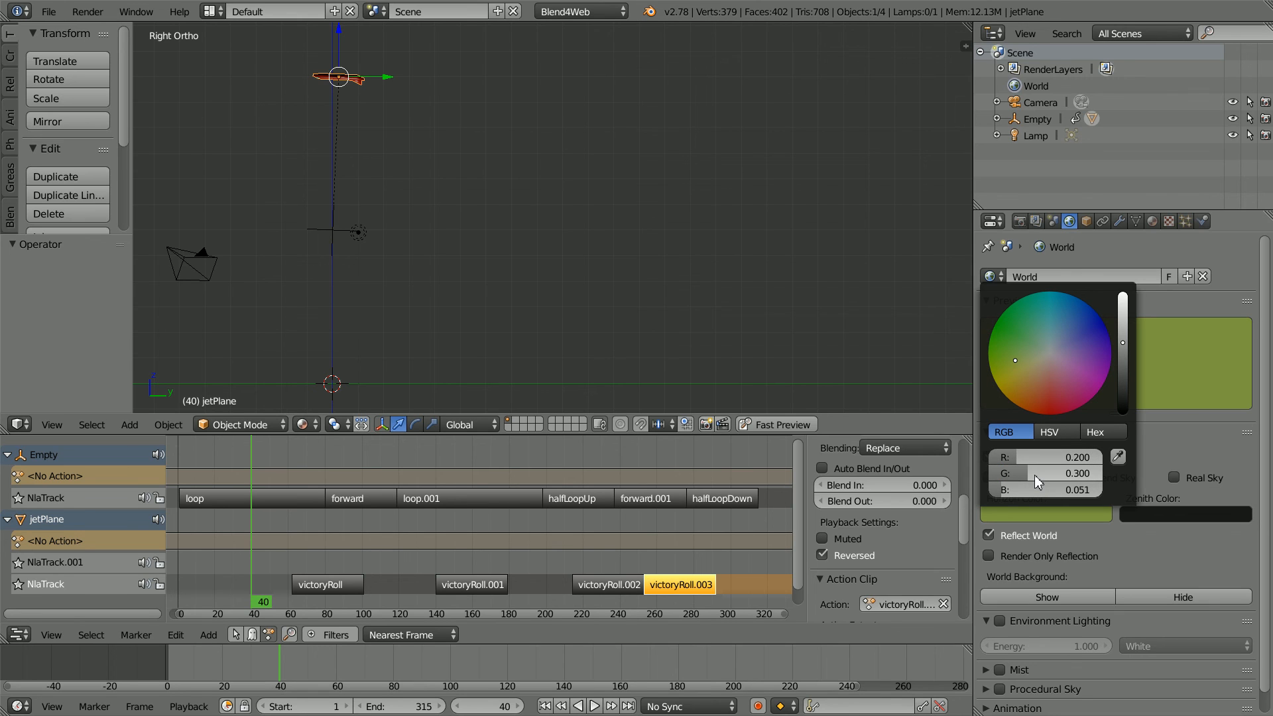
{"action": "left_click", "coordinate": [1023, 491]}
{"action": "key", "text": "BackSpace"}
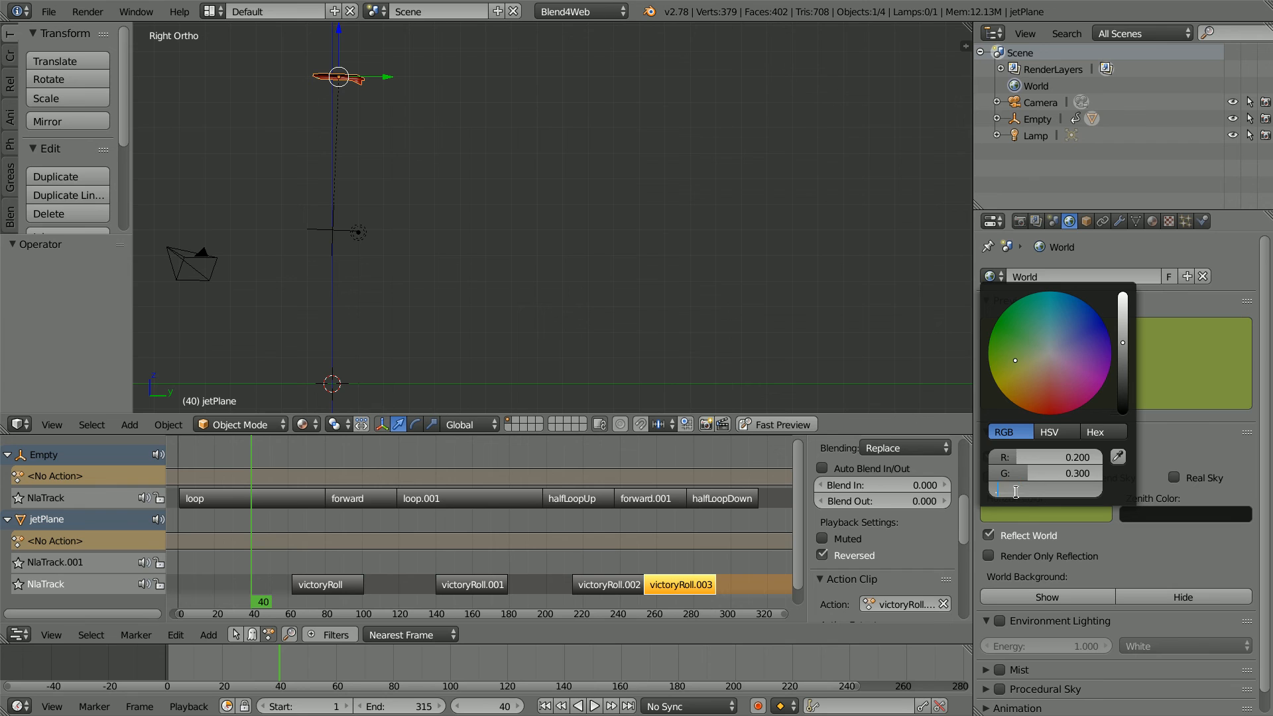
{"action": "type", "text": ".4"}
{"action": "key", "text": "Return"}
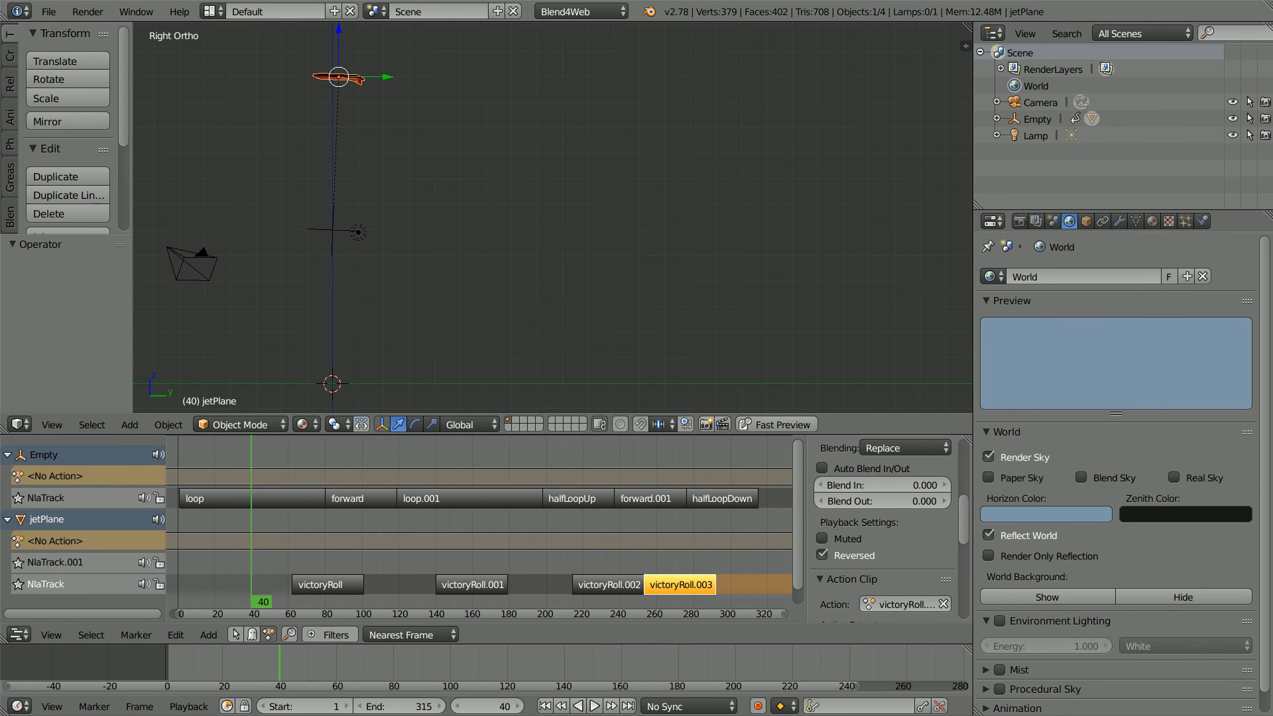
Step: Set the world's zenith color to RGB 0.8, 0.8, 0.8 and enable Blend Sky and Real Sky
{"action": "left_click", "coordinate": [1184, 516]}
{"action": "left_click", "coordinate": [1151, 458]}
{"action": "key", "text": "BackSpace"}
{"action": "type", "text": ".8"}
{"action": "key", "text": "Return"}
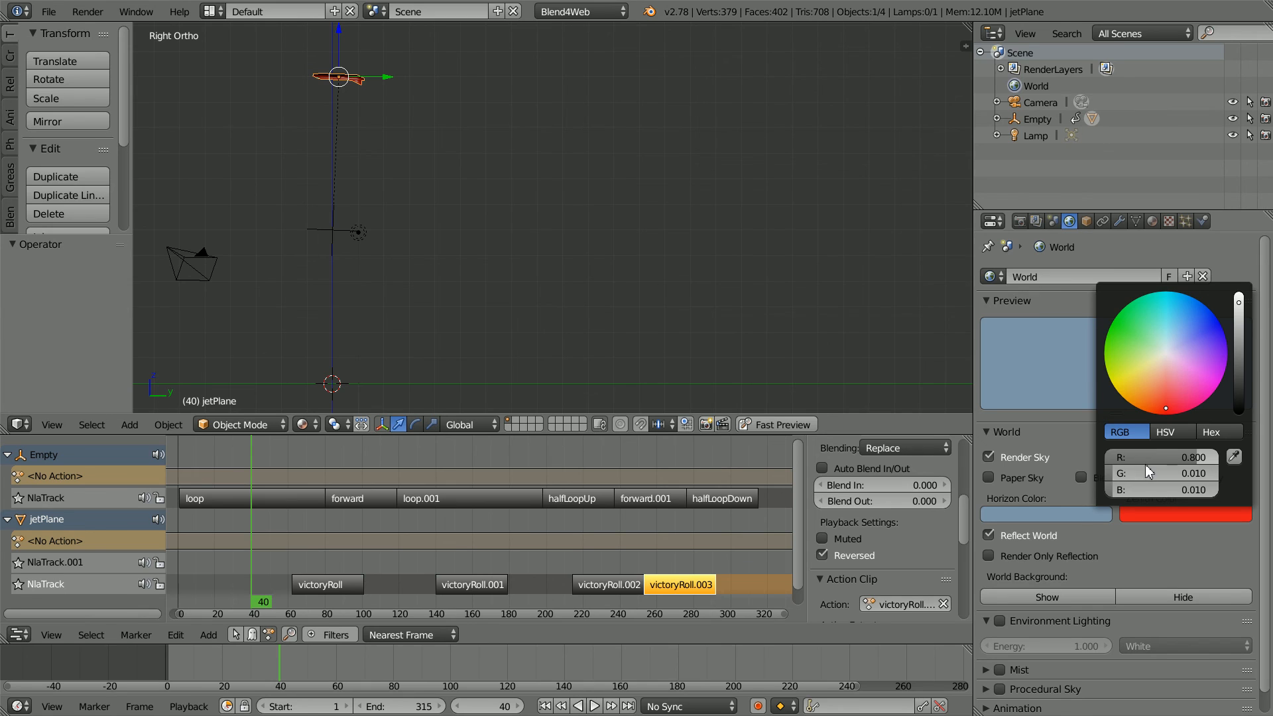
{"action": "left_click", "coordinate": [1145, 467]}
{"action": "type", "text": ".8"}
{"action": "key", "text": "Return"}
{"action": "left_click", "coordinate": [1143, 490]}
{"action": "type", "text": ".8"}
{"action": "key", "text": "Return"}
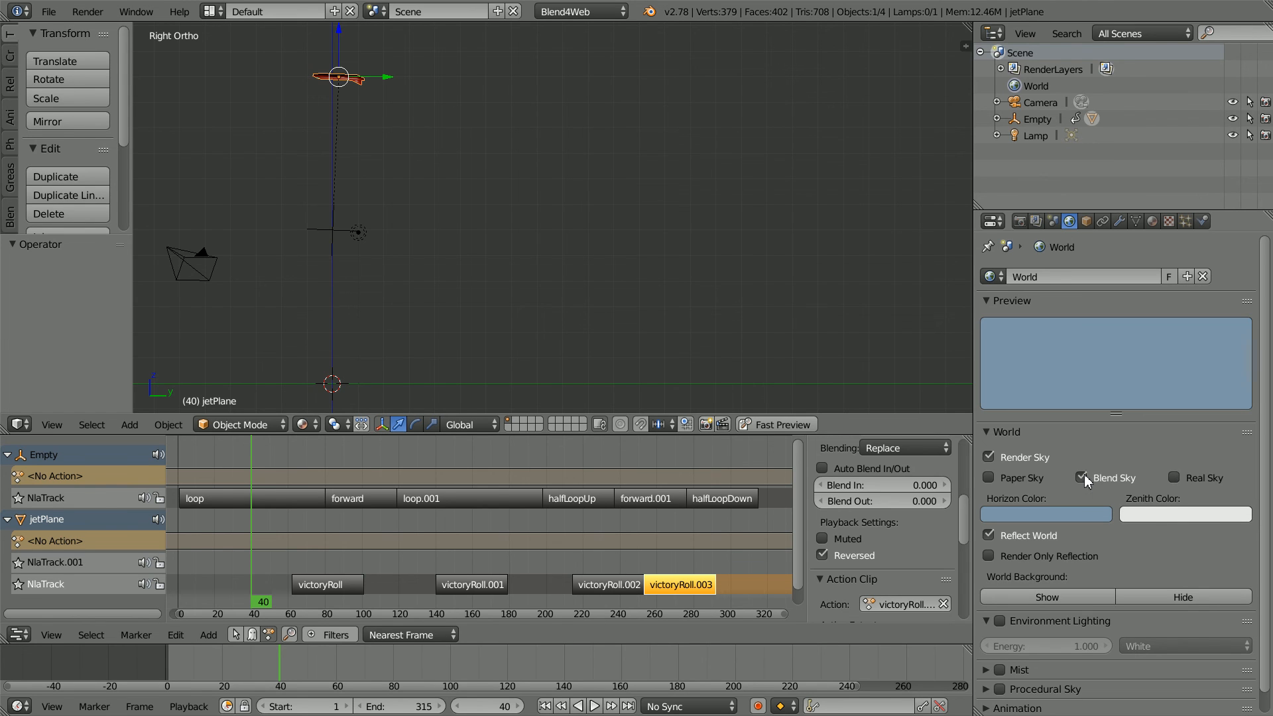
{"action": "left_click", "coordinate": [1083, 476]}
{"action": "left_click", "coordinate": [1173, 476]}
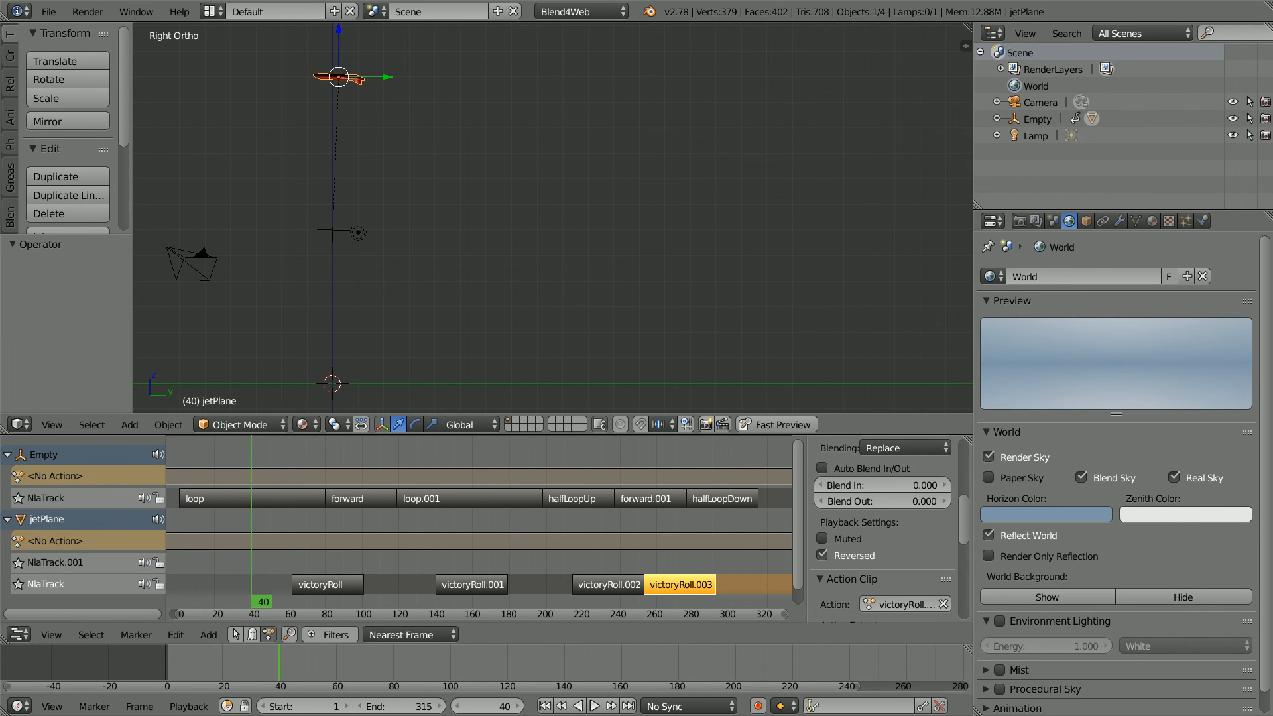
Step: Move the camera backwards along its local Z axis to about X 22.02, Y -20.07, Z 15.23
{"action": "left_click", "coordinate": [1086, 221]}
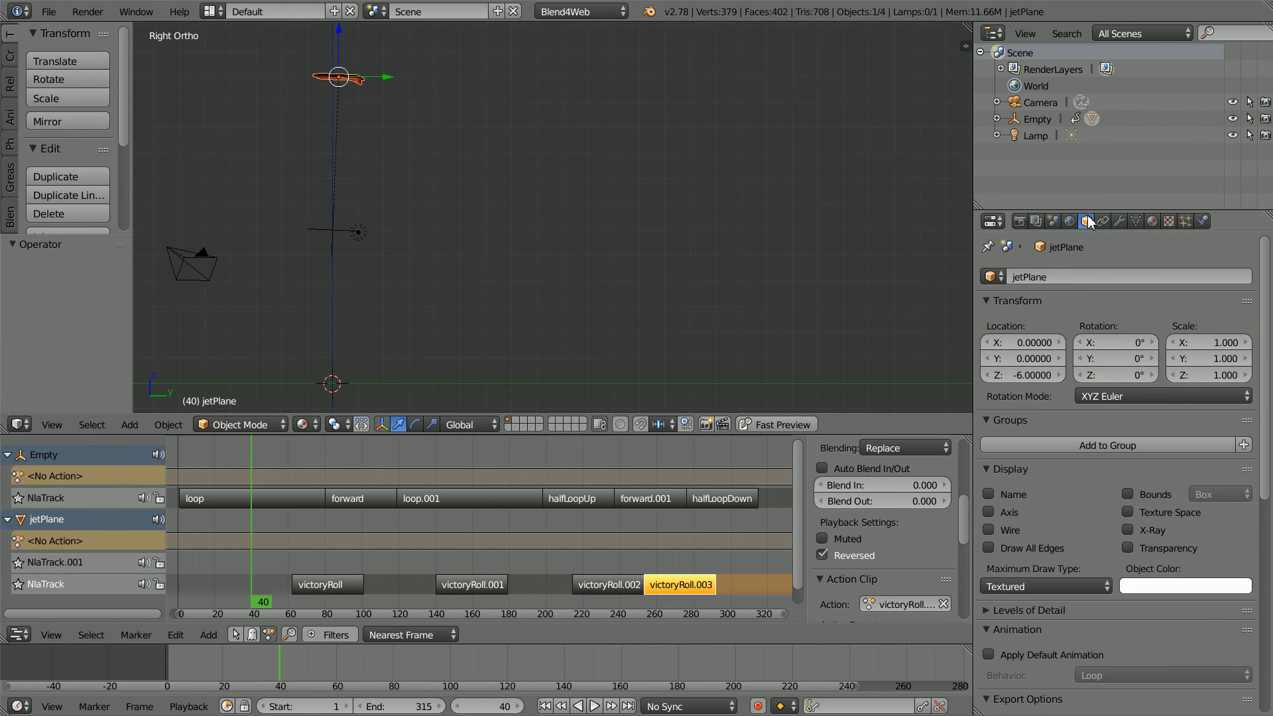
{"action": "scroll", "coordinate": [757, 232], "scroll_direction": "down", "scroll_amount": 2}
{"action": "scroll", "coordinate": [758, 232], "scroll_direction": "down", "scroll_amount": 2}
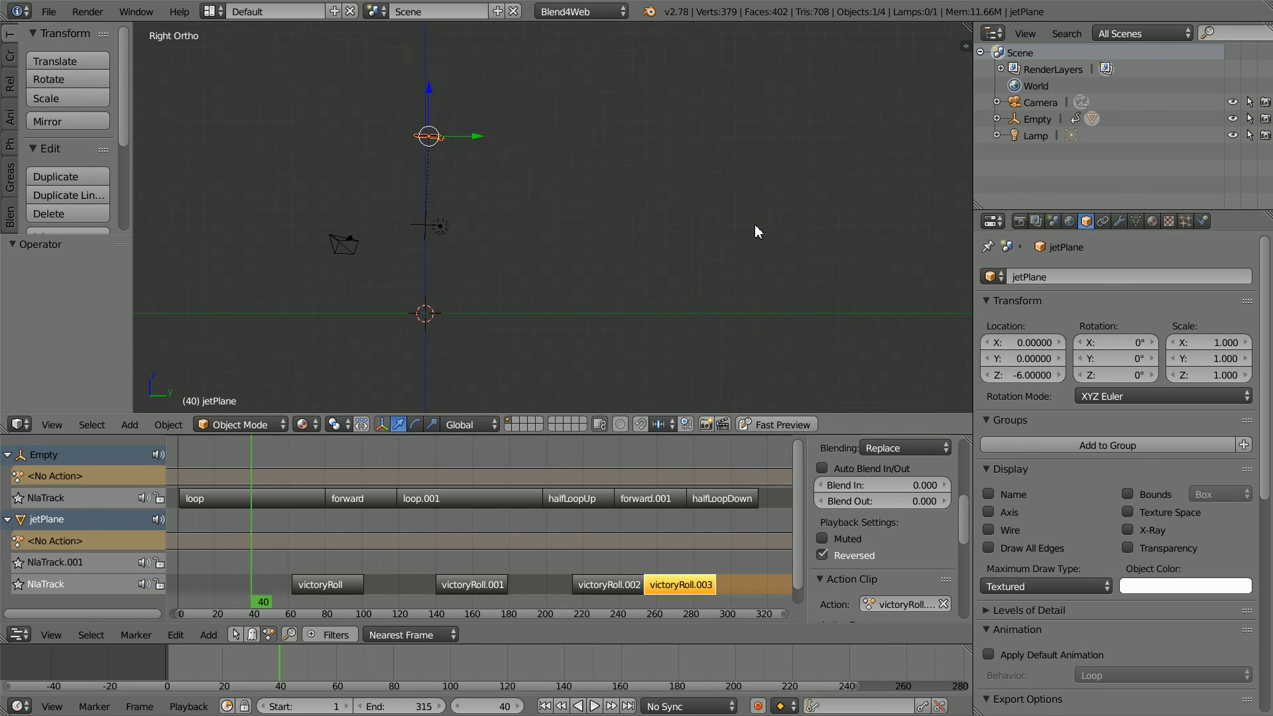
{"action": "right_click", "coordinate": [385, 243]}
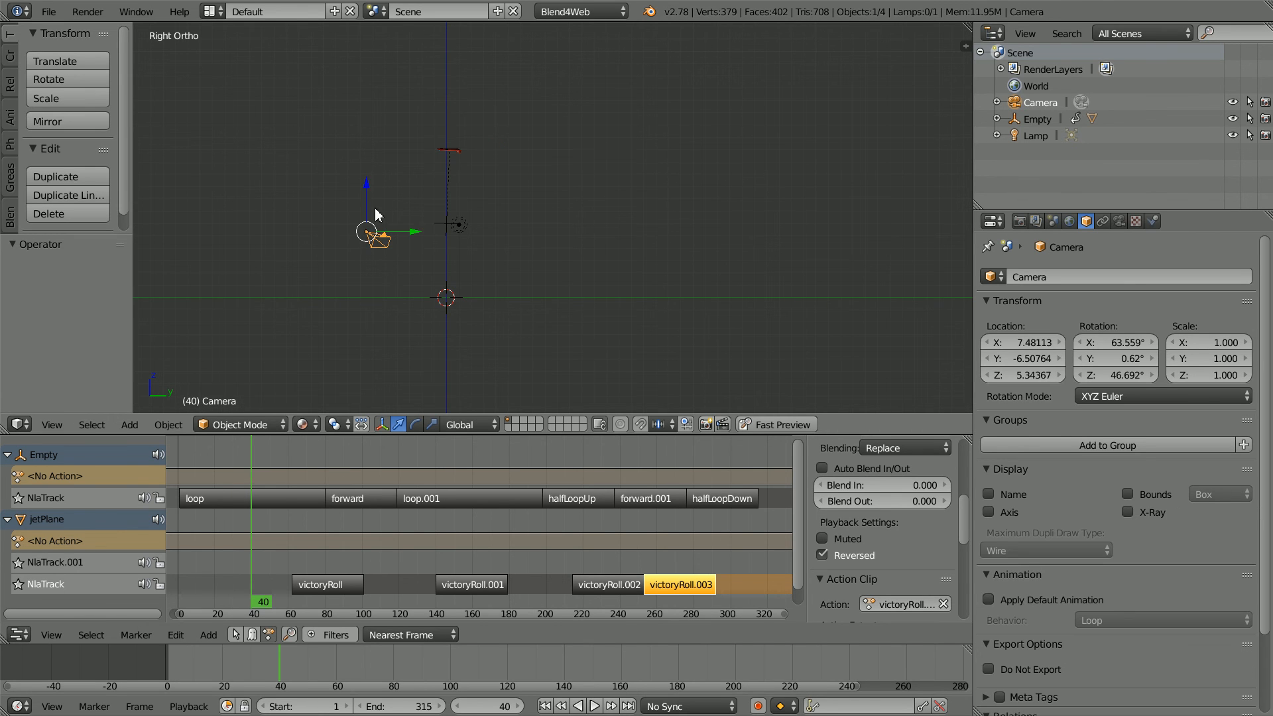
{"action": "key", "text": "g"}
{"action": "key", "text": "z"}
{"action": "key", "text": "z"}
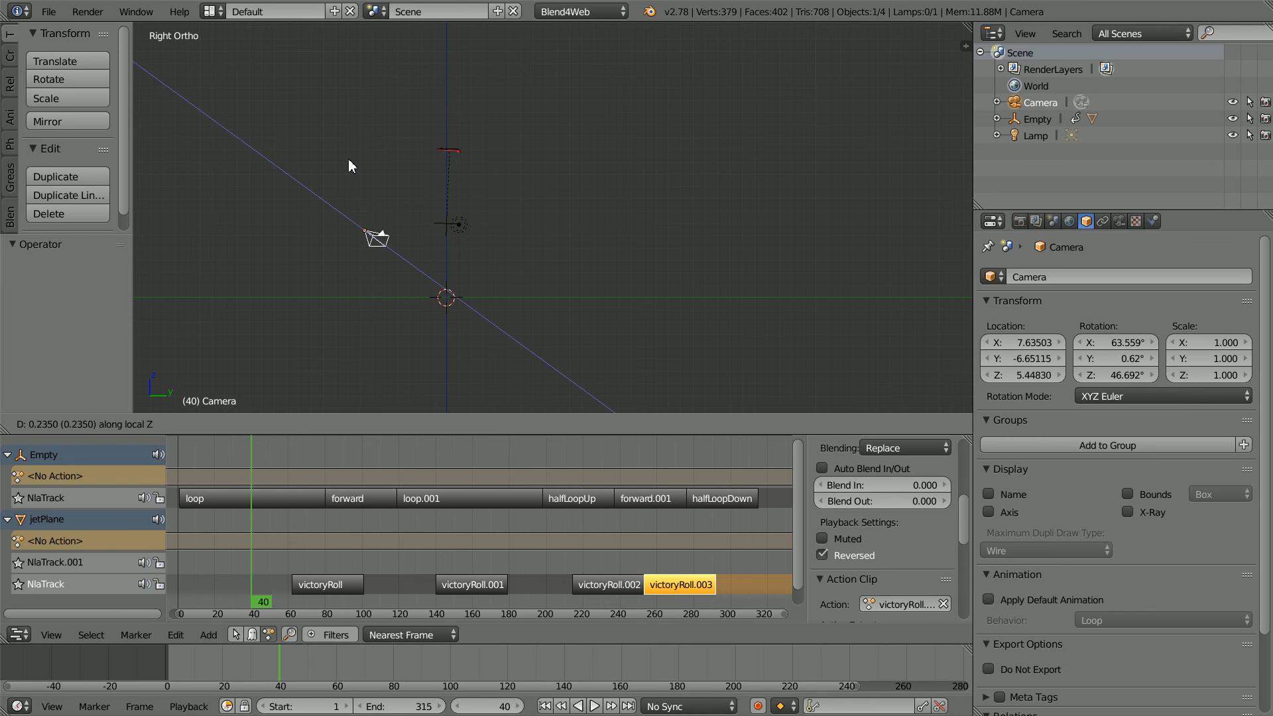
{"action": "left_click", "coordinate": [165, 63]}
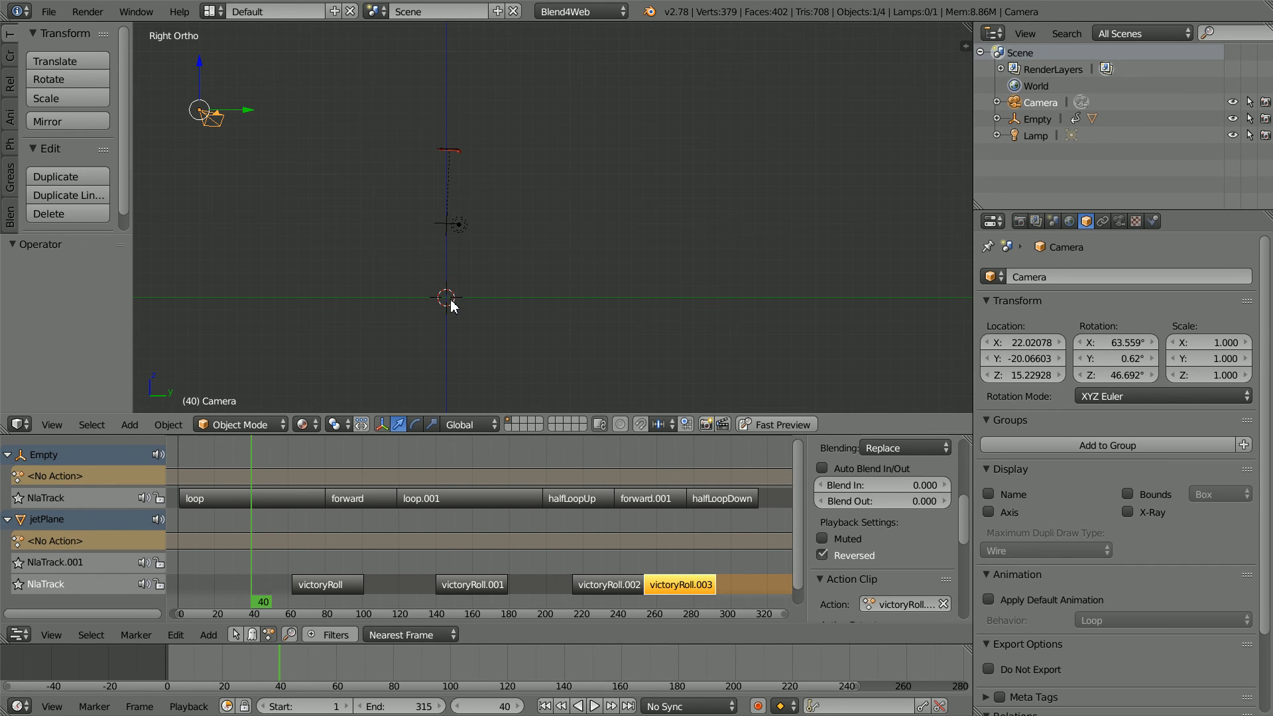
Step: Set the Empty's Z location to 0 and return the animation to frame 1
{"action": "right_click", "coordinate": [441, 230]}
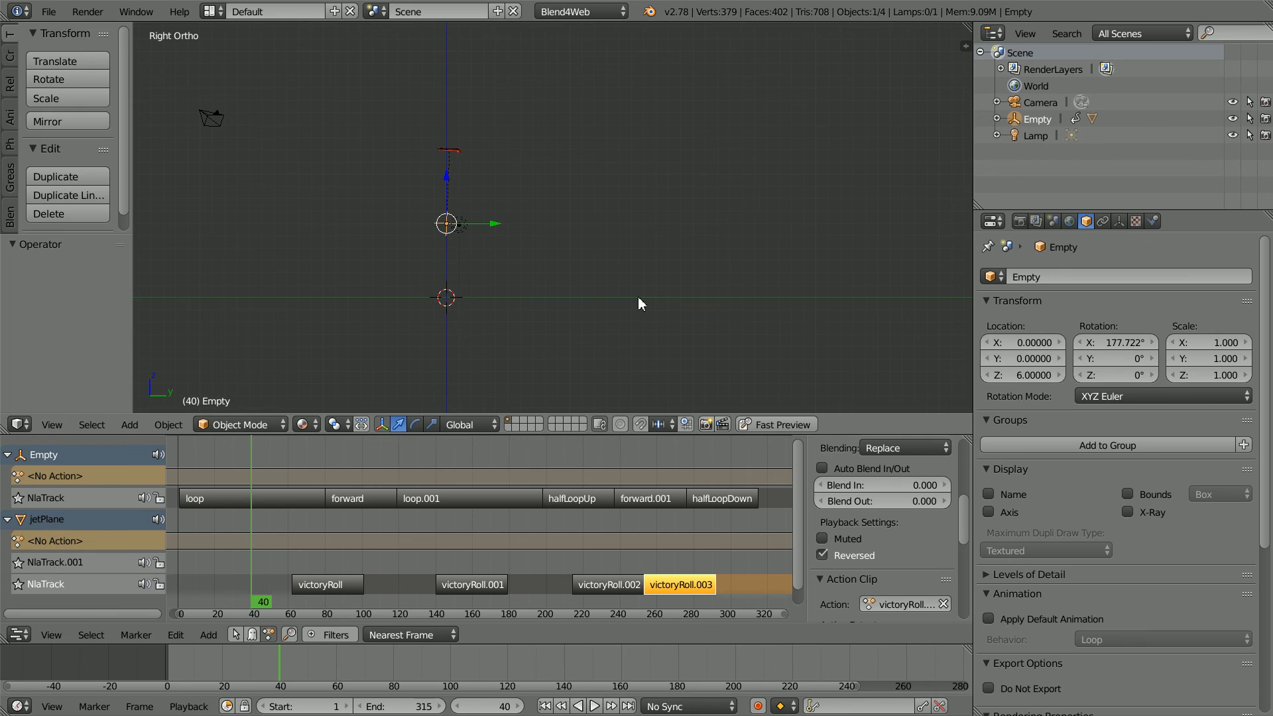
{"action": "left_click", "coordinate": [1012, 375]}
{"action": "type", "text": "0"}
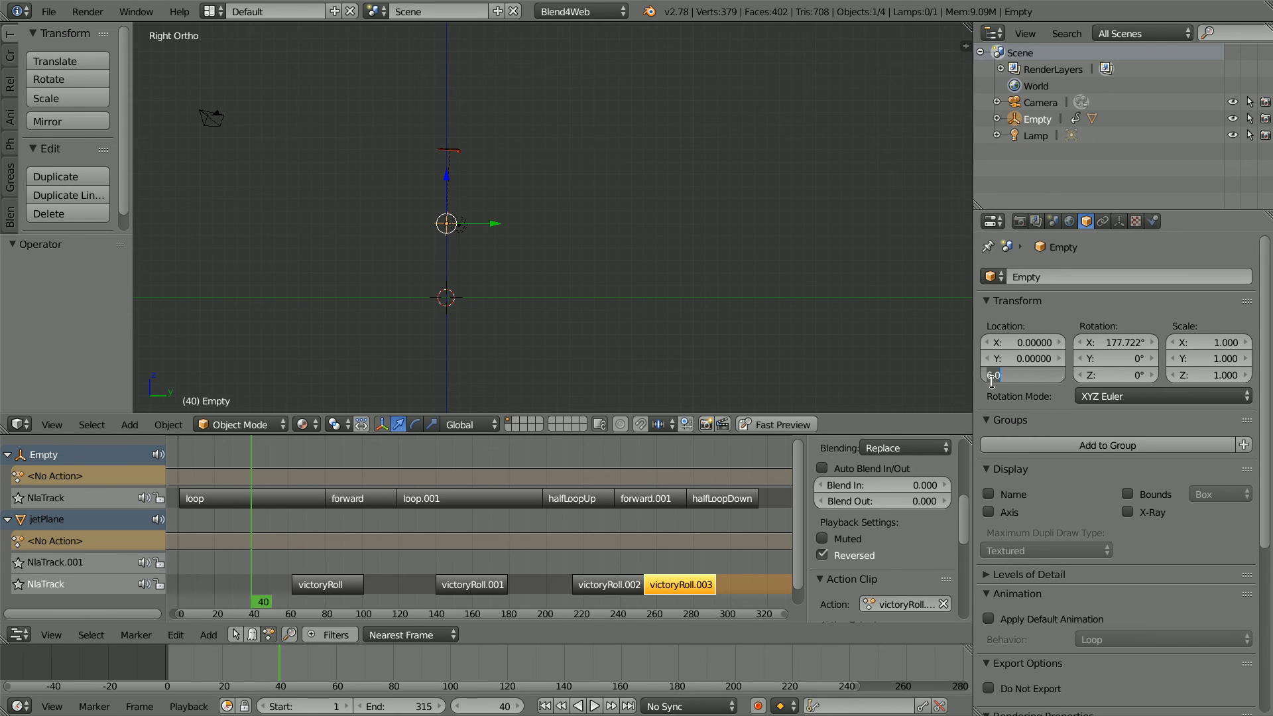
{"action": "key", "text": "Return"}
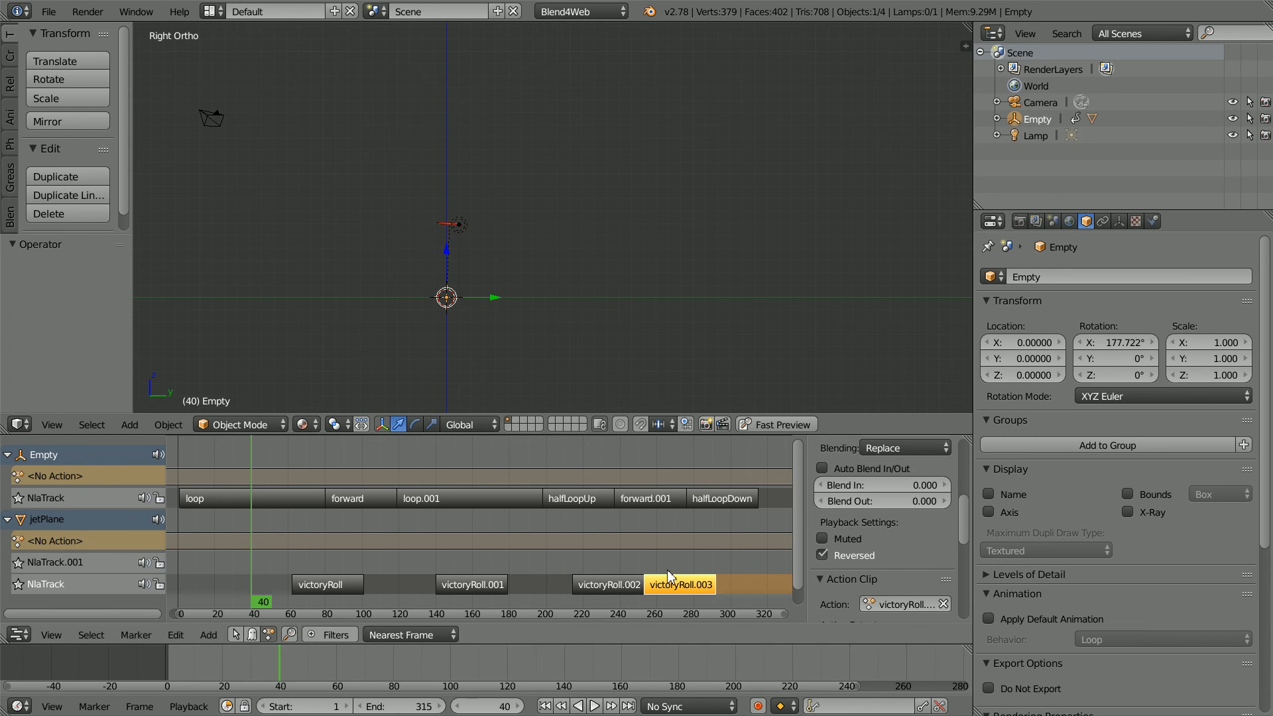
{"action": "left_click", "coordinate": [545, 707]}
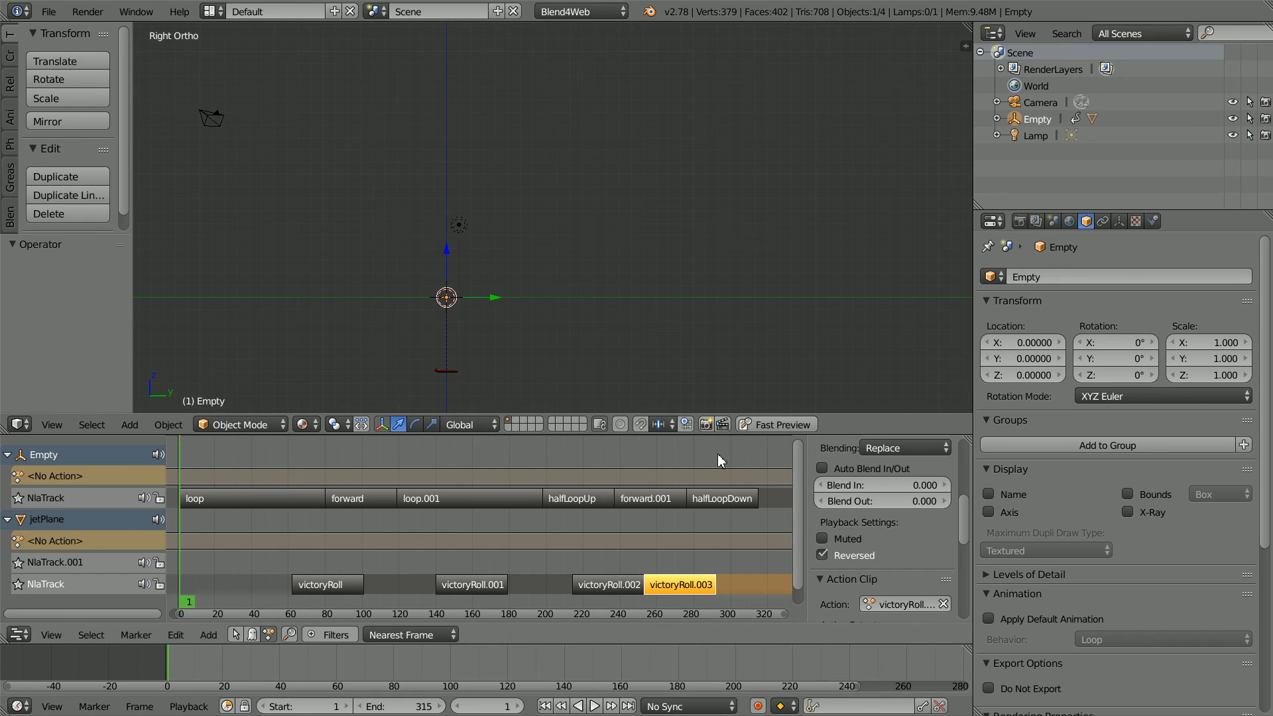